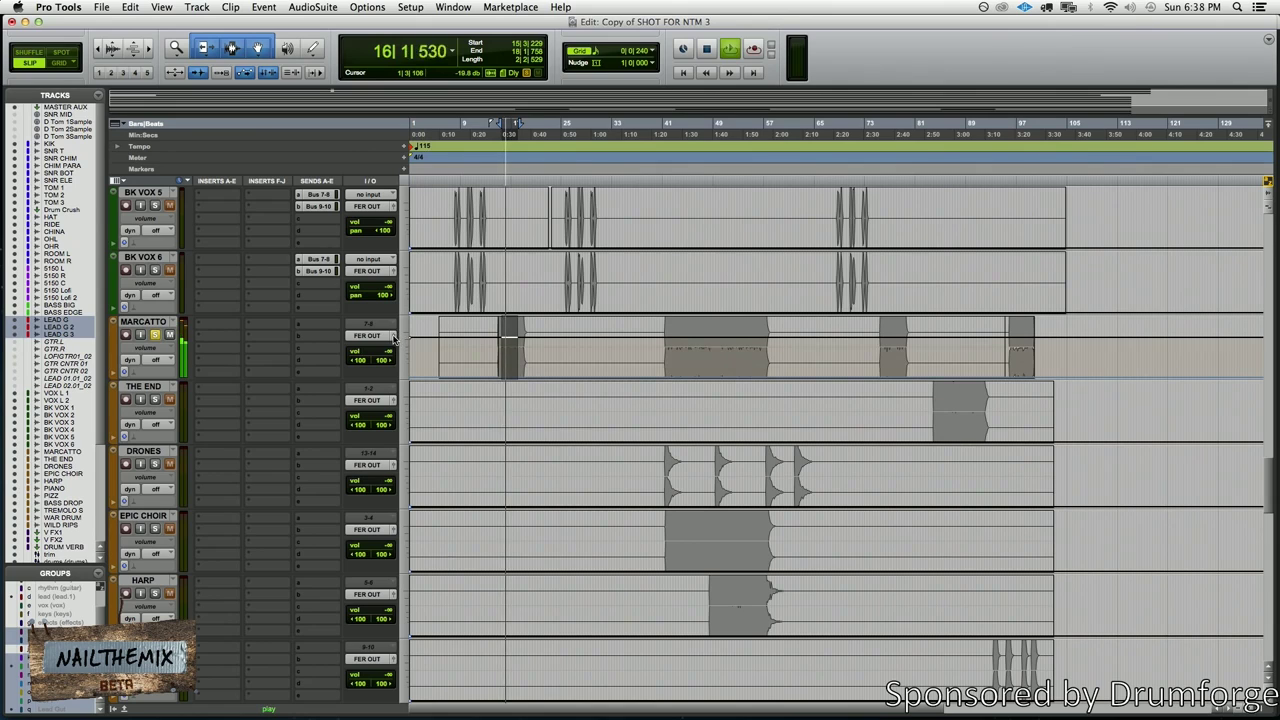
Set the MARCATTO fader to -7.0 dB and insert the stereo SSLChannel plug-in in the track's first insert slot
{"action": "left_click_drag", "start_coordinate": [563, 333], "coordinate": [562, 252]}
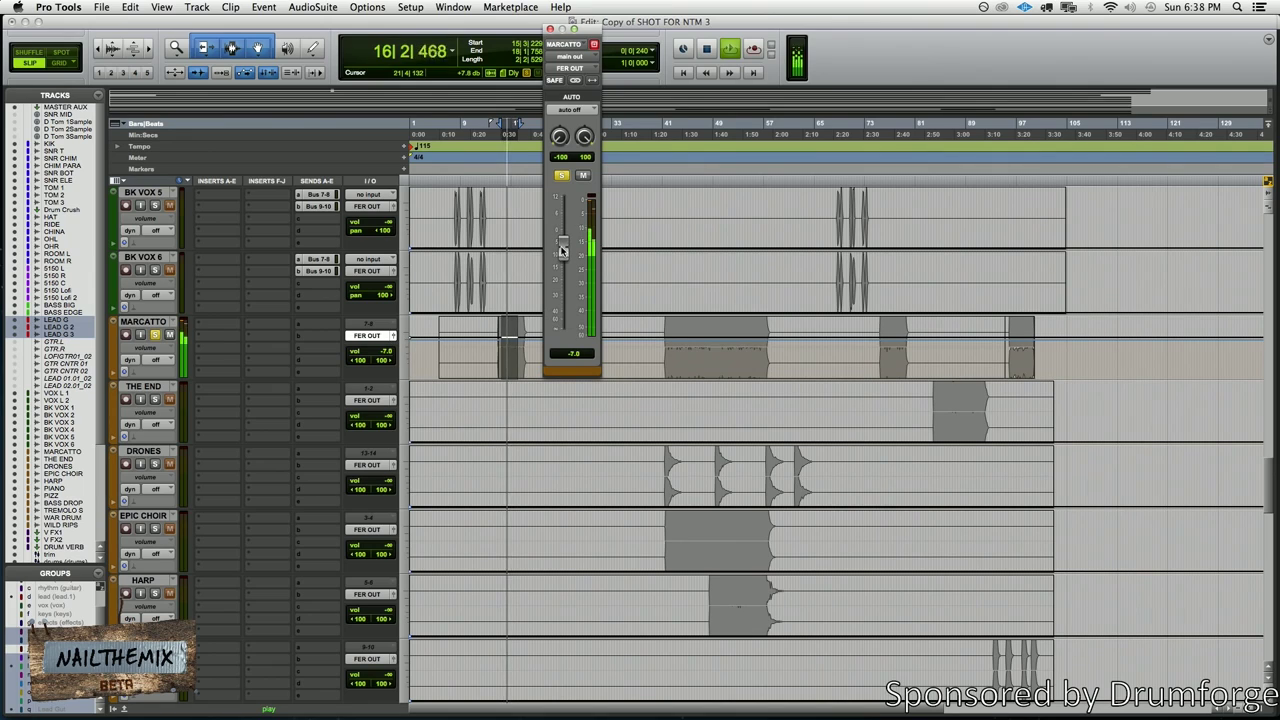
{"action": "left_click", "coordinate": [205, 330]}
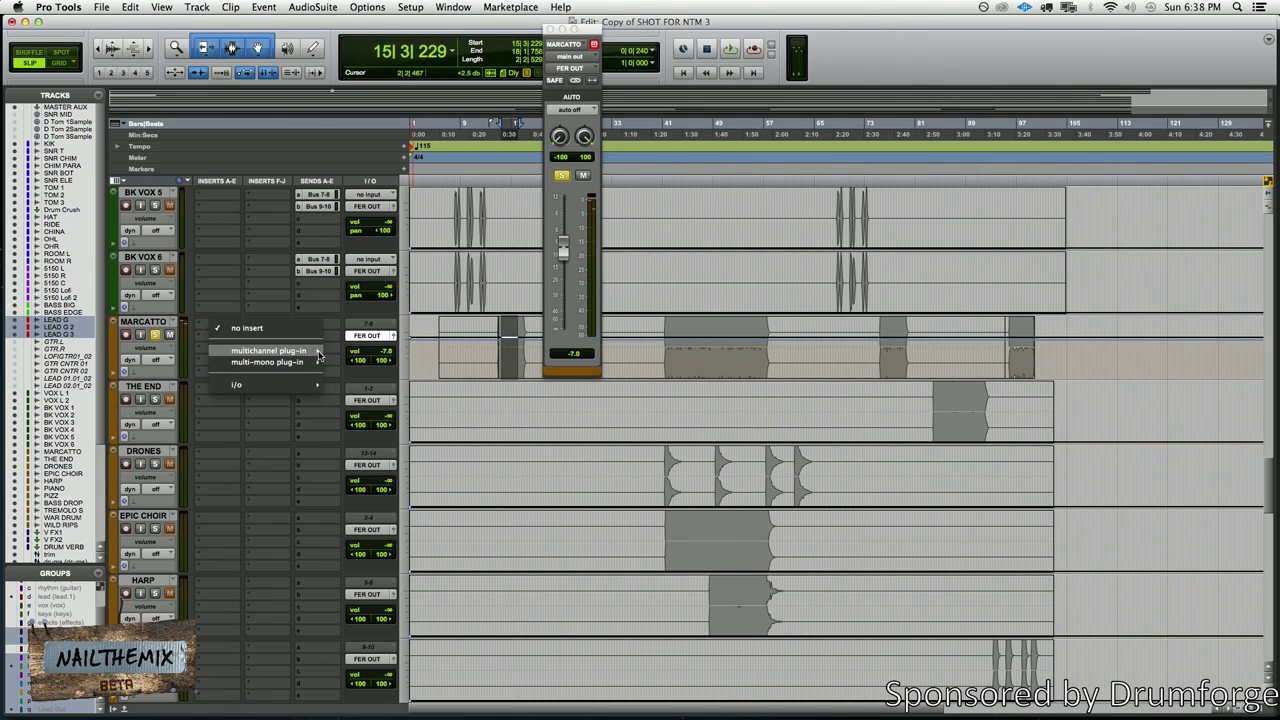
{"action": "mouse_move", "coordinate": [300, 350]}
{"action": "mouse_move", "coordinate": [340, 353]}
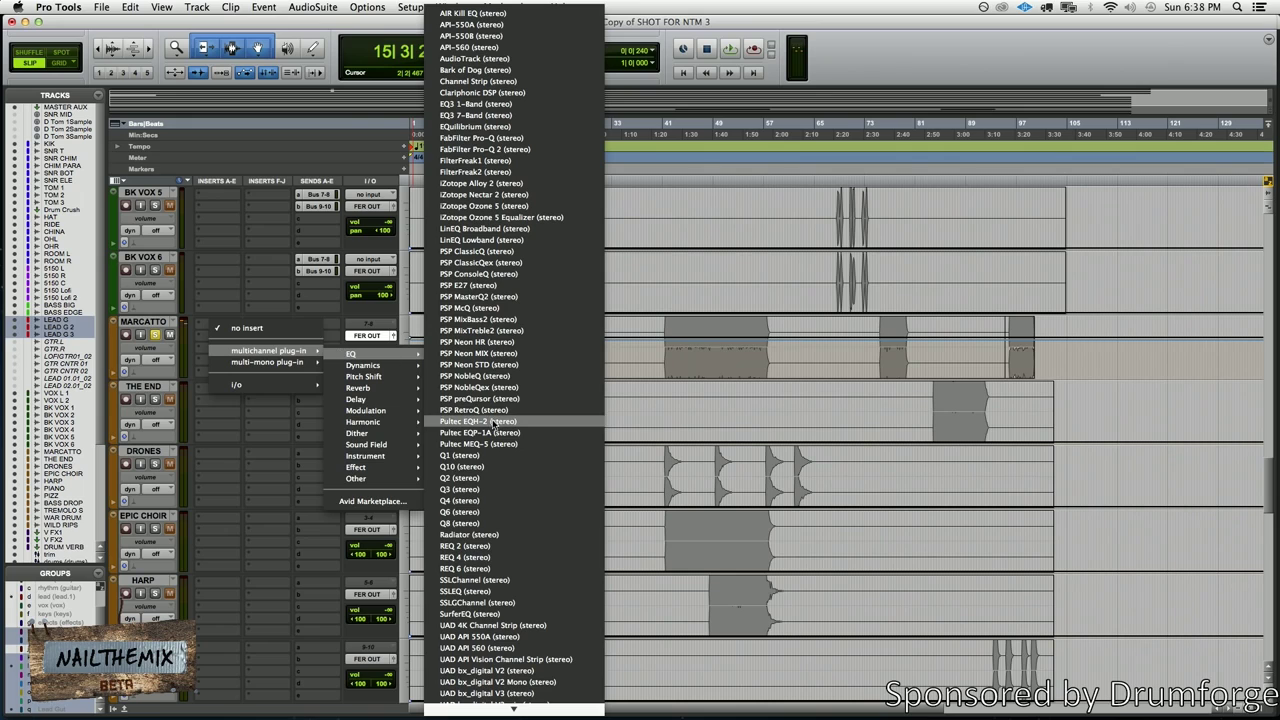
{"action": "left_click", "coordinate": [515, 580]}
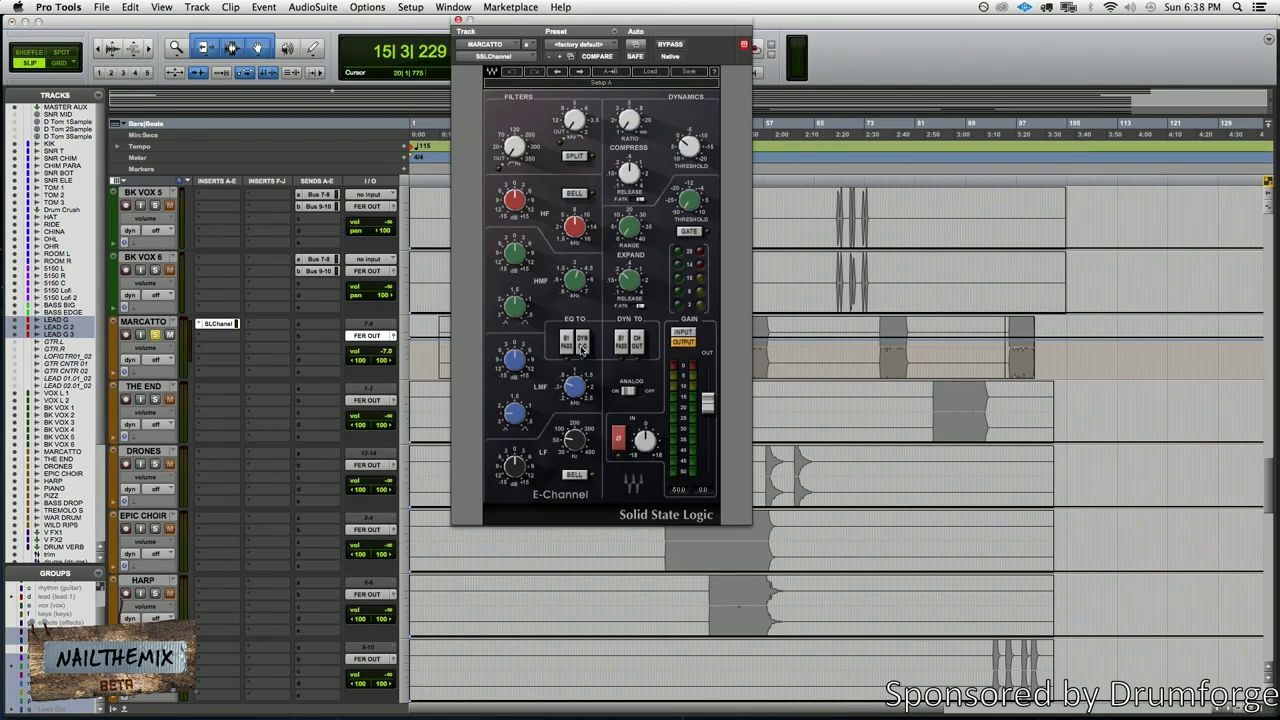
Replace the SSLChannel plug-in on MARCATTO with the stereo FabFilter Pro-Q 2
{"action": "left_click", "coordinate": [515, 55]}
{"action": "mouse_move", "coordinate": [581, 58]}
{"action": "mouse_move", "coordinate": [669, 62]}
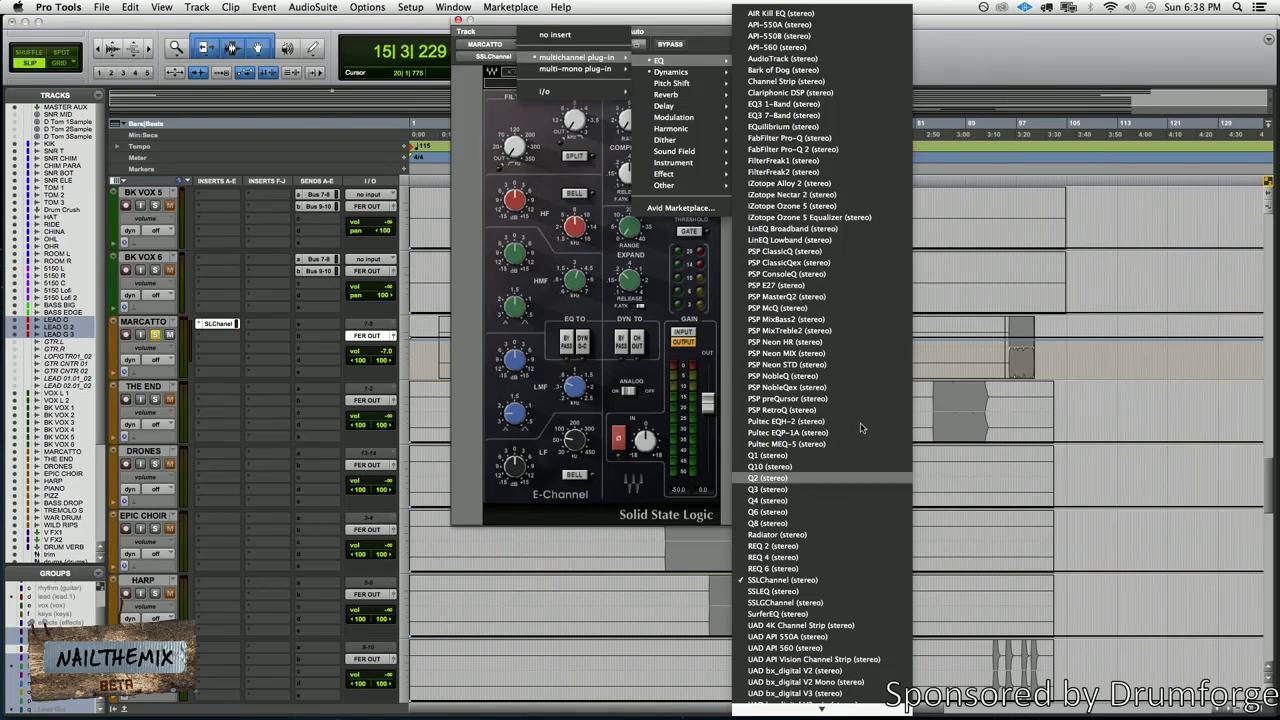
{"action": "left_click", "coordinate": [793, 149]}
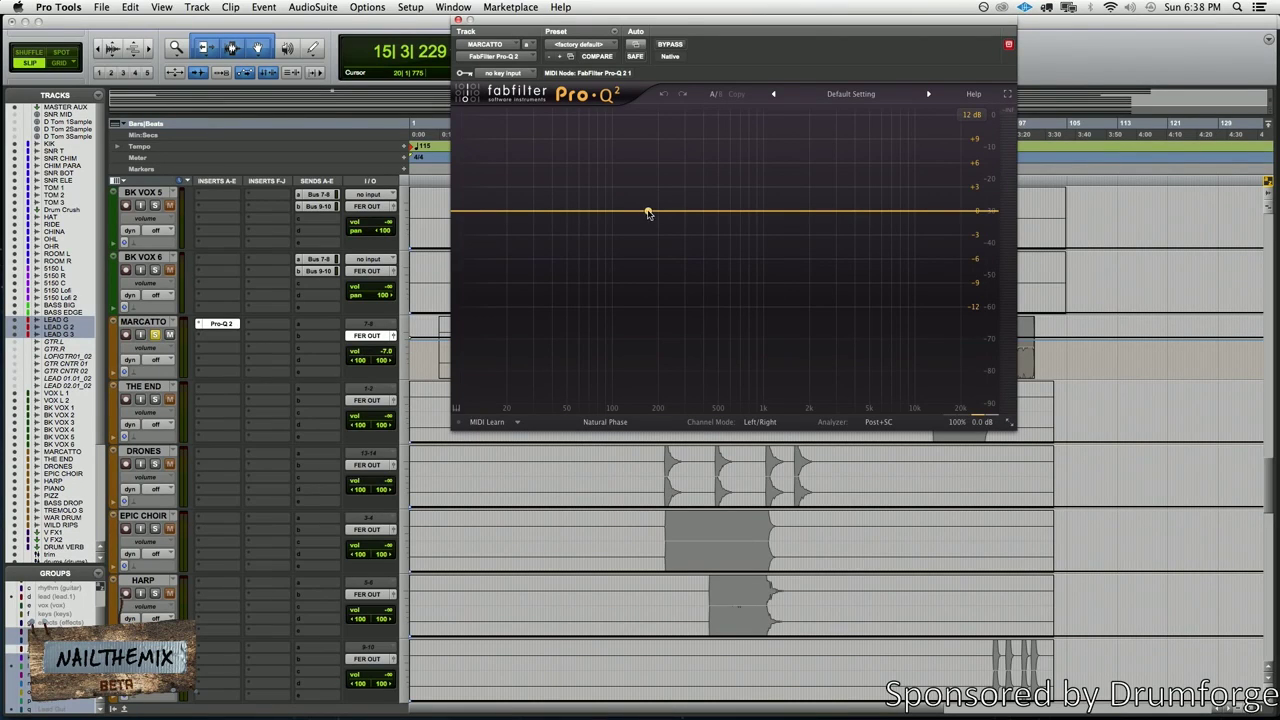
Add a Low Cut band to the MARCATTO EQ with its frequency just under 200 Hz
{"action": "left_click", "coordinate": [646, 211]}
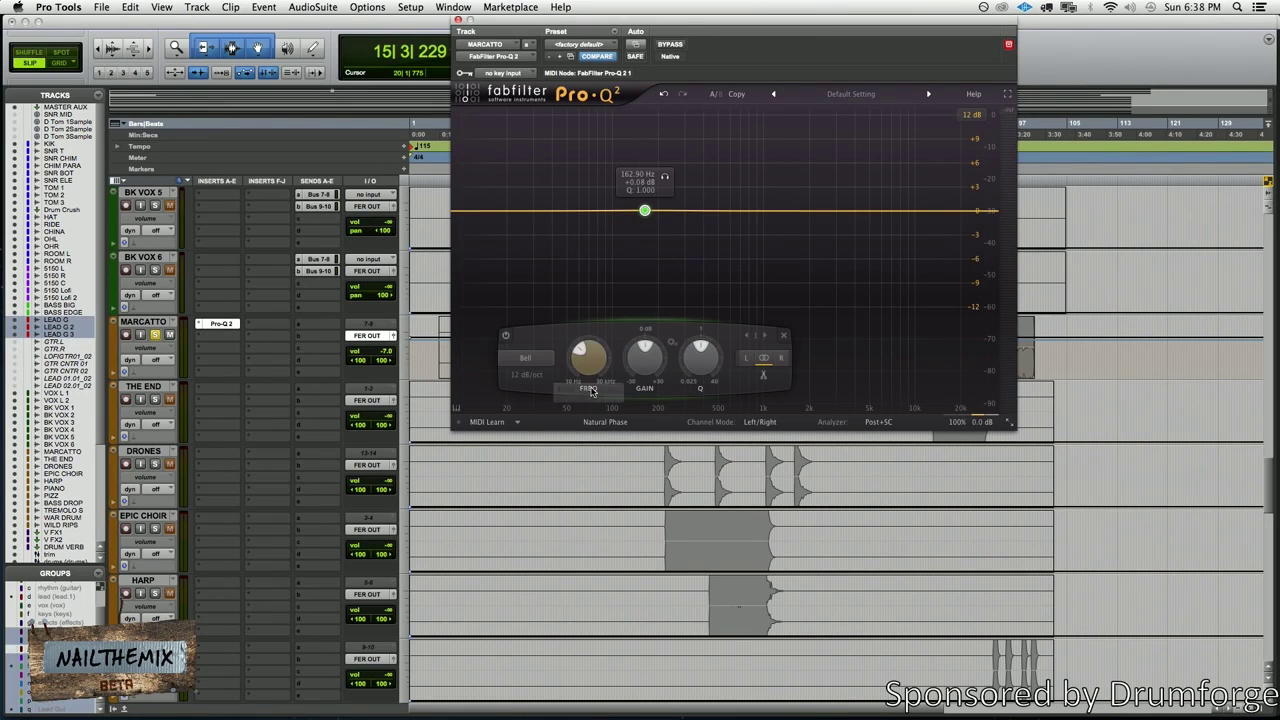
{"action": "left_click", "coordinate": [525, 356]}
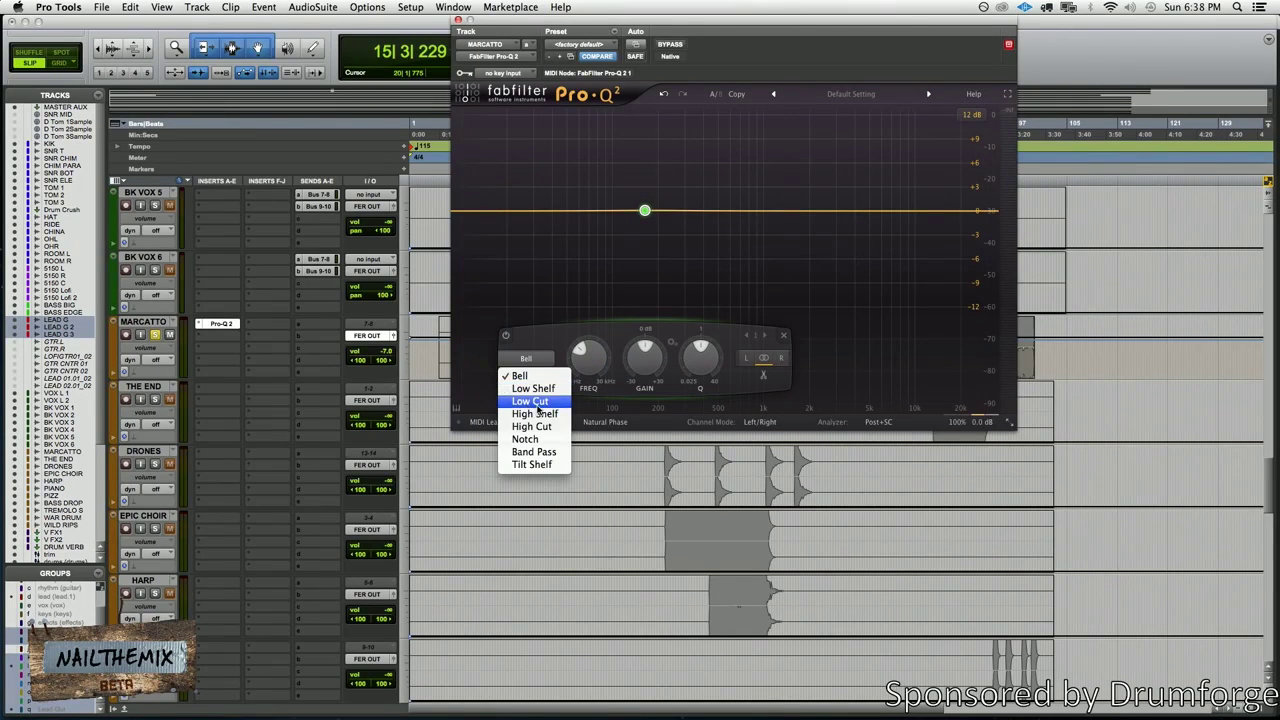
{"action": "key", "text": "Escape"}
{"action": "left_click_drag", "start_coordinate": [646, 210], "coordinate": [610, 207]}
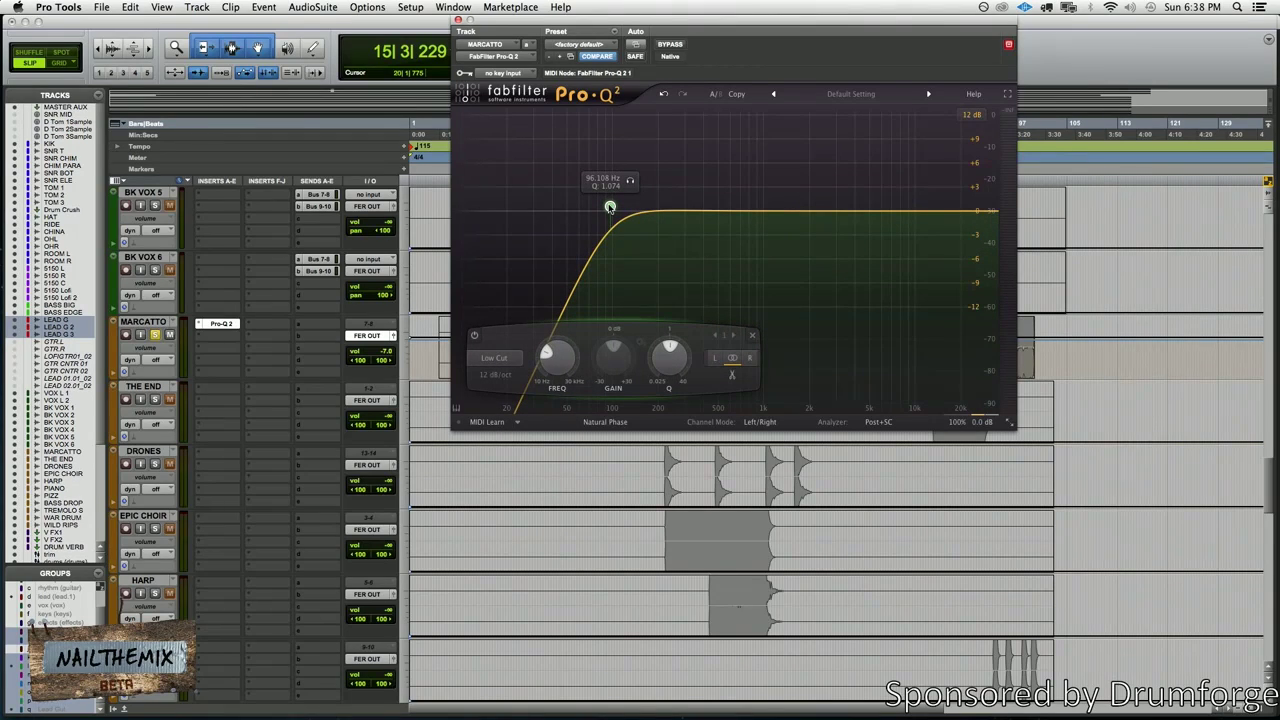
{"action": "left_click_drag", "start_coordinate": [610, 207], "coordinate": [655, 205]}
{"action": "key", "text": "space"}
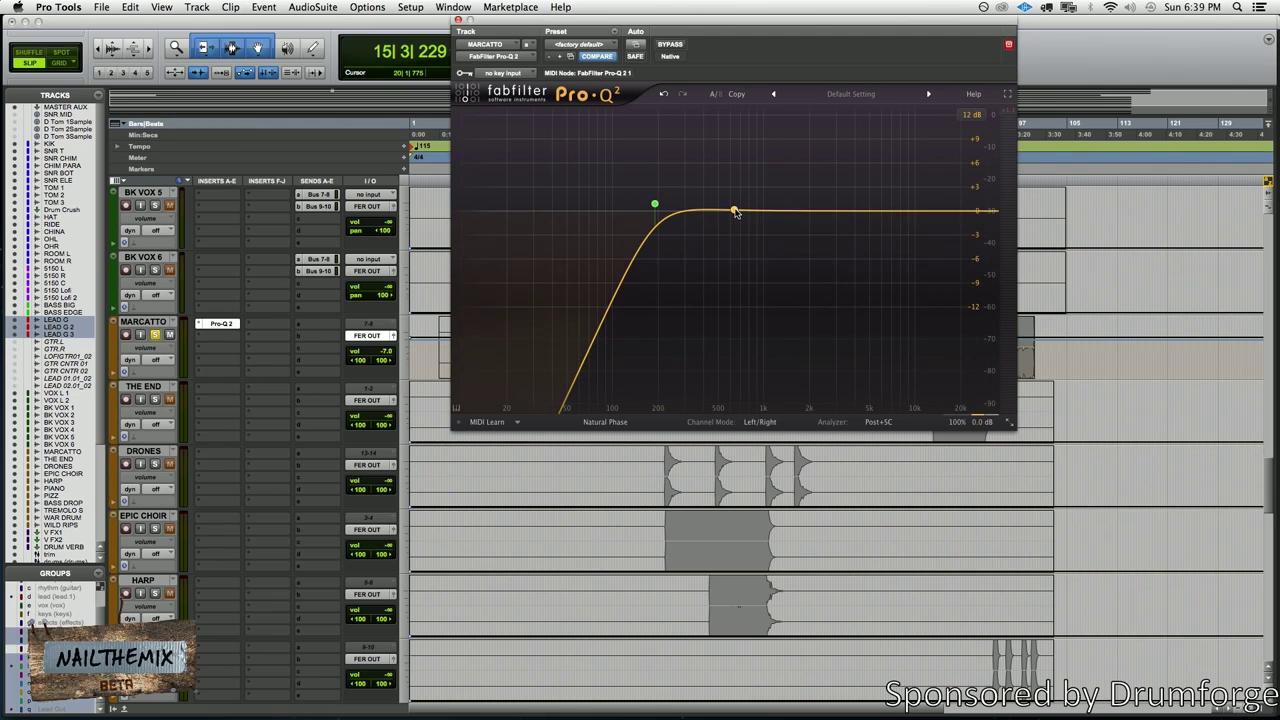
Add a low-mid bell band, sweep it boosted during playback, and settle on about -1.1 dB at 628 Hz with Q 2.414
{"action": "left_click", "coordinate": [735, 212]}
{"action": "key", "text": "space"}
{"action": "left_click_drag", "start_coordinate": [736, 212], "coordinate": [751, 136]}
{"action": "mouse_move", "coordinate": [803, 370]}
{"action": "left_mouse_down"}
{"action": "mouse_move", "coordinate": [804, 330]}
{"action": "mouse_move", "coordinate": [800, 356]}
{"action": "left_mouse_up"}
{"action": "left_click_drag", "start_coordinate": [751, 136], "coordinate": [733, 218]}
Add a high bell band, narrow it to Q 3.928 while boosted, and turn it into a -1.25 dB cut at about 7320 Hz
{"action": "left_click_drag", "start_coordinate": [853, 211], "coordinate": [892, 149]}
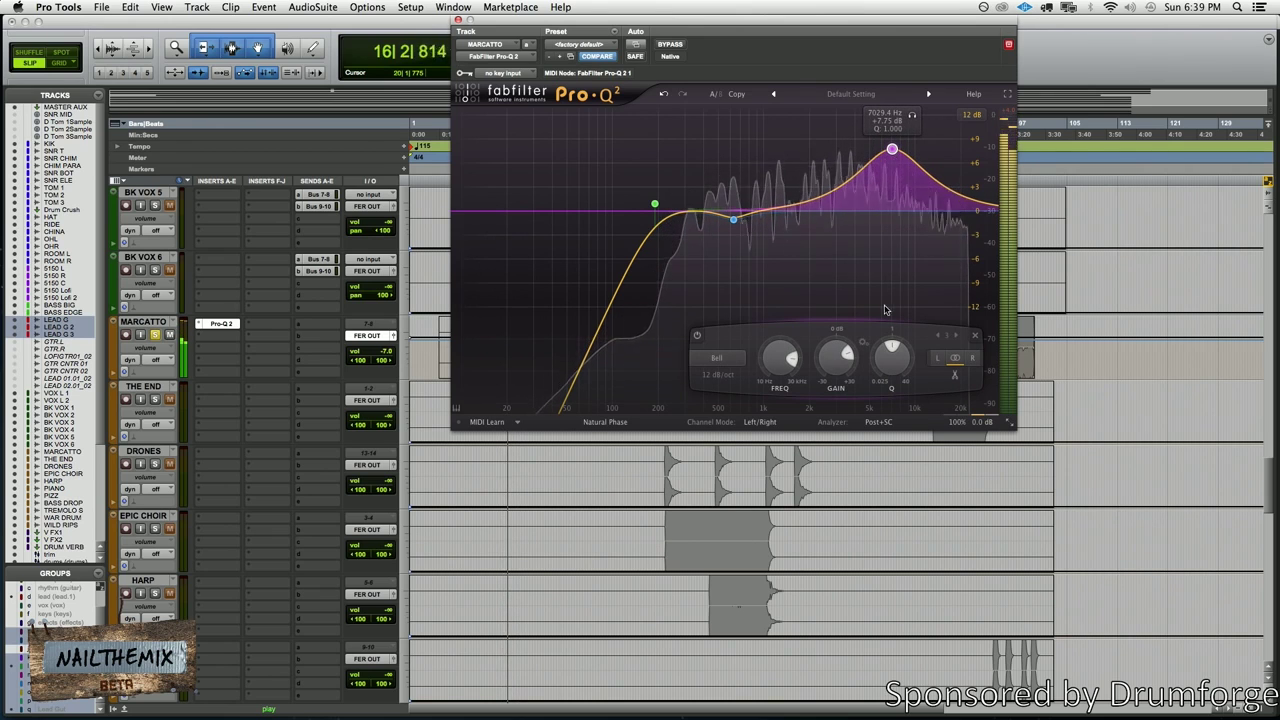
{"action": "key", "text": "space"}
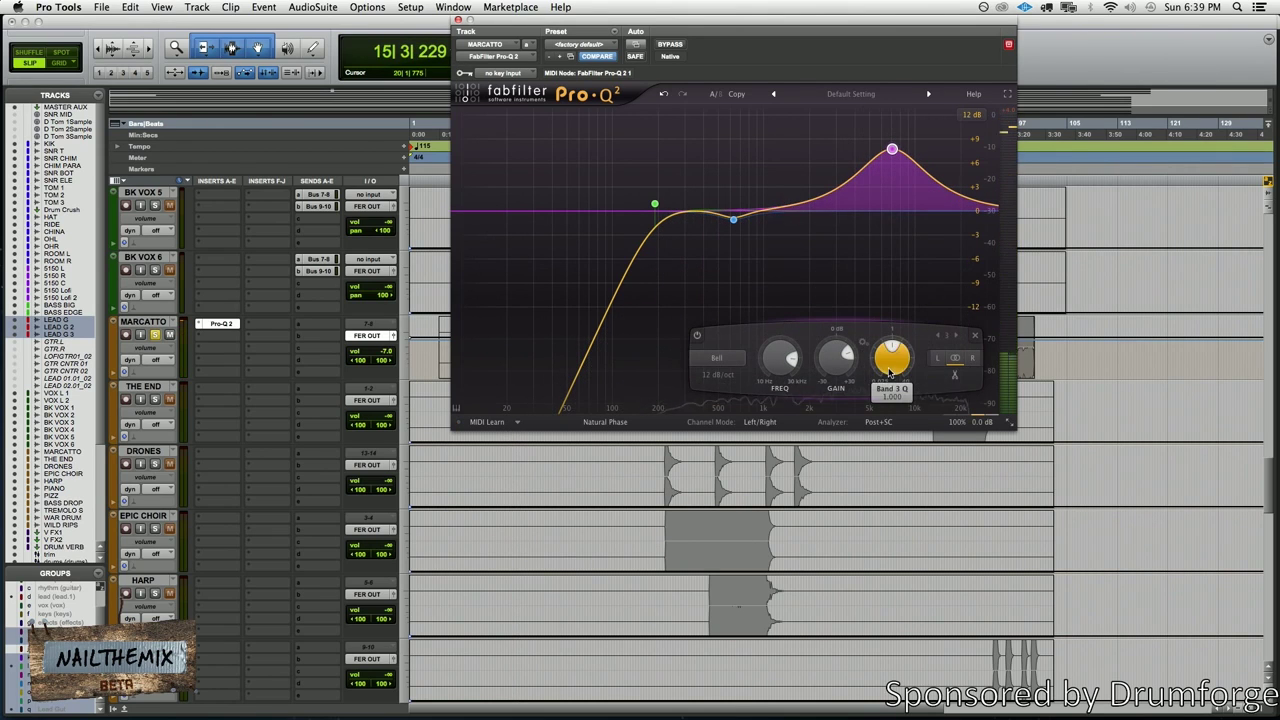
{"action": "scroll", "coordinate": [890, 372], "scroll_direction": "up", "scroll_amount": 5}
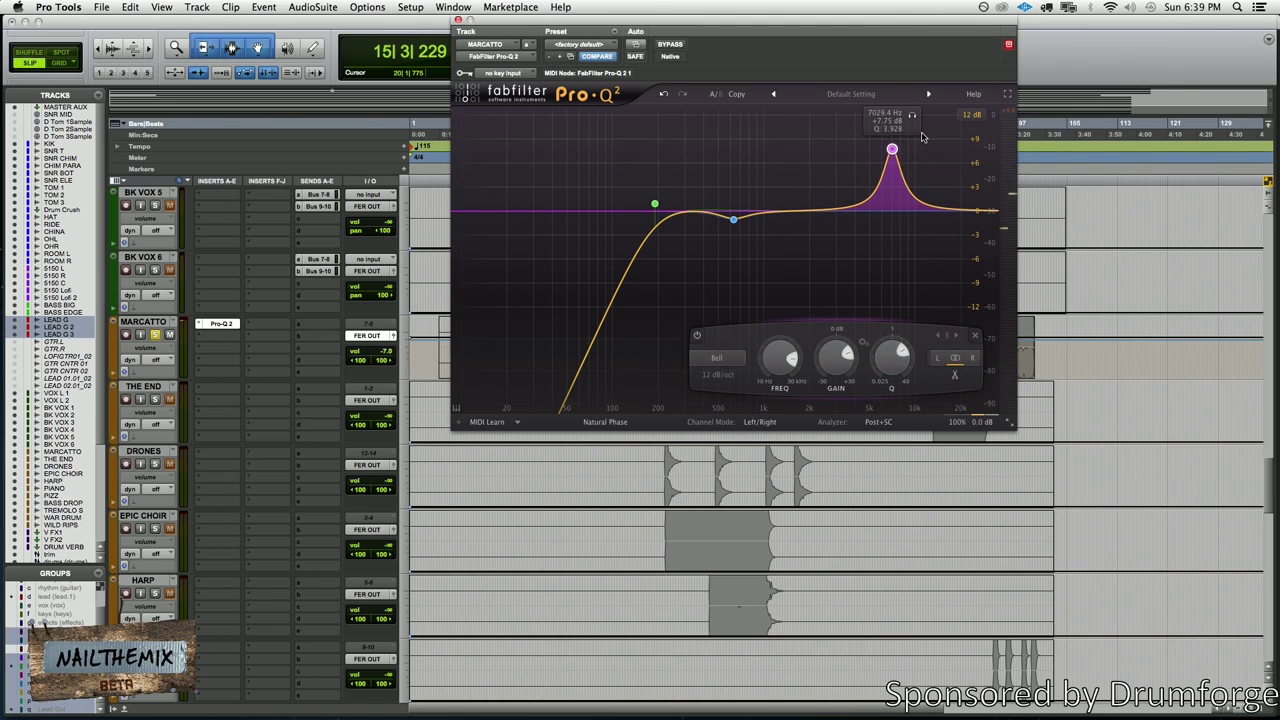
{"action": "key", "text": "space"}
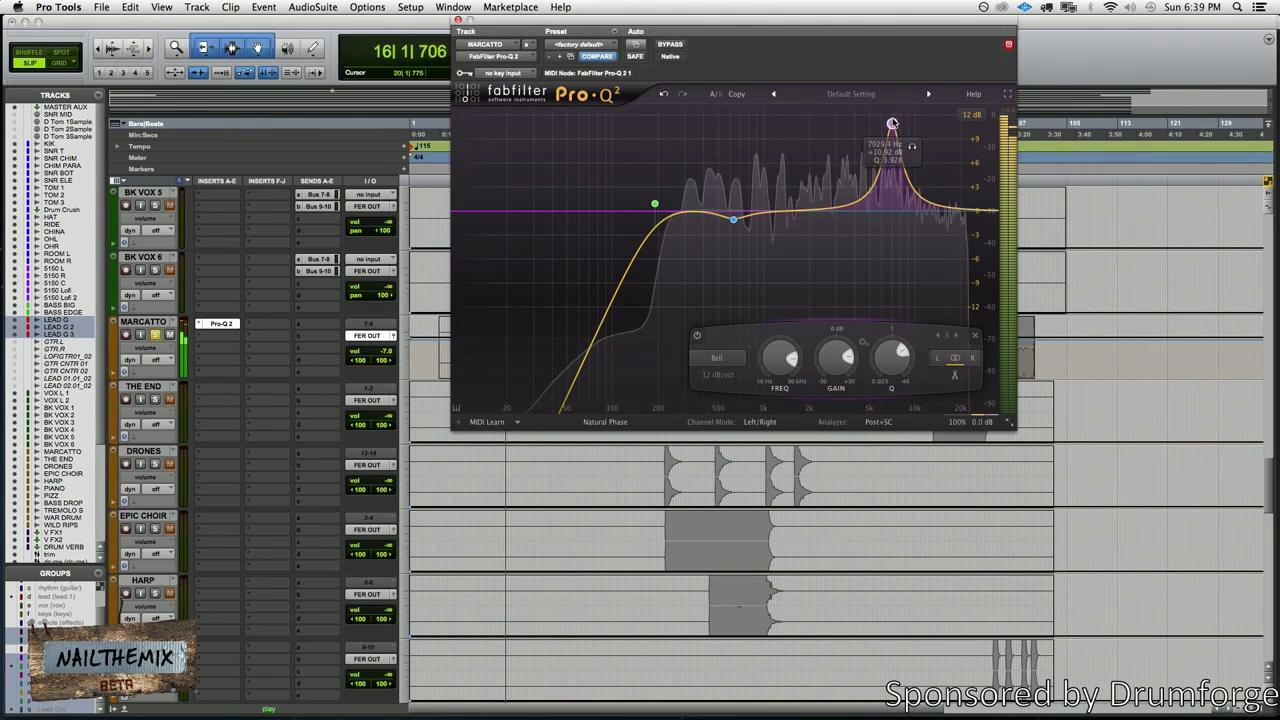
{"action": "left_click_drag", "start_coordinate": [893, 190], "coordinate": [895, 220]}
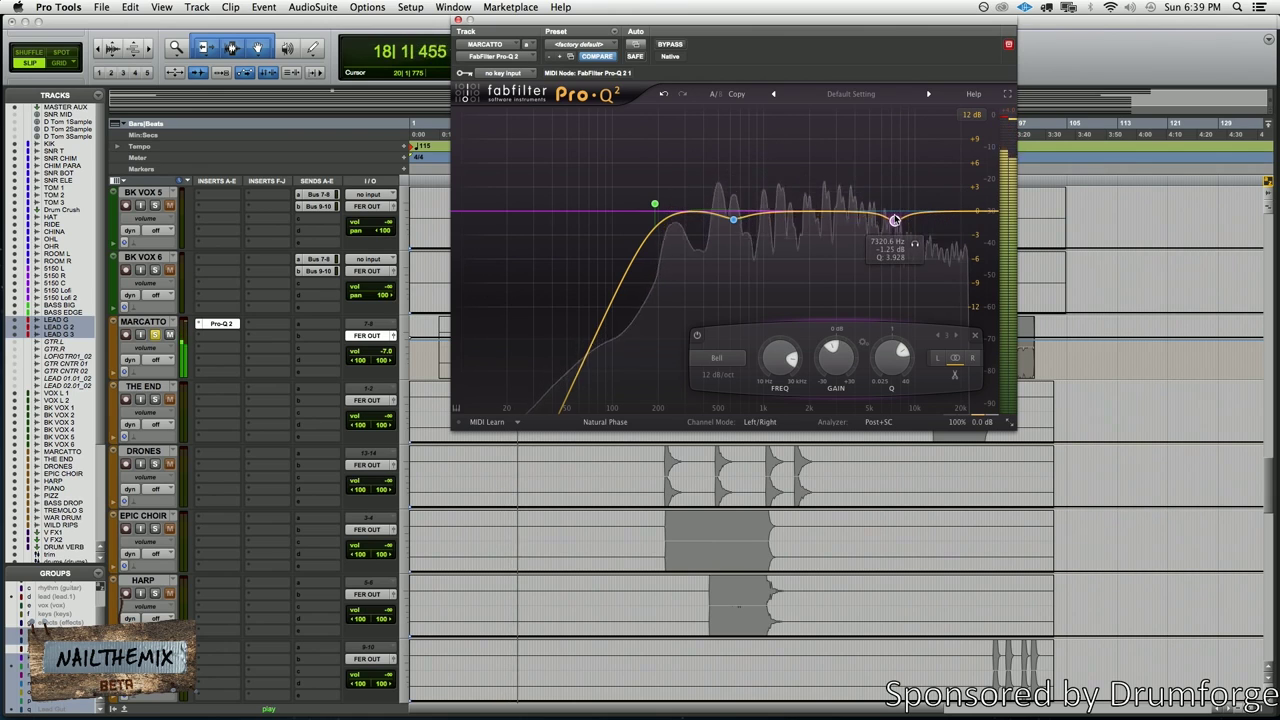
{"action": "key", "text": "space"}
Add a High Shelf band with a gentle boost around 9.6 kHz and deepen the 7.3 kHz cut to -1.50 dB
{"action": "left_click_drag", "start_coordinate": [919, 218], "coordinate": [918, 209]}
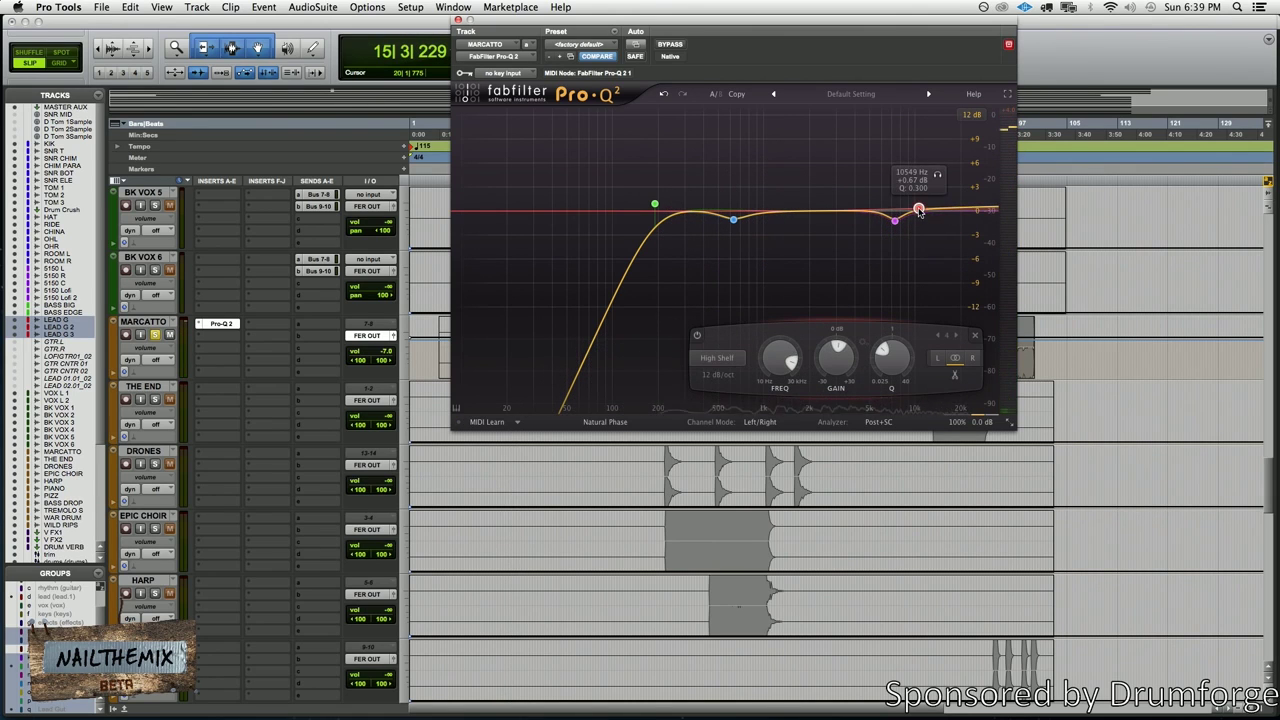
{"action": "key", "text": "space"}
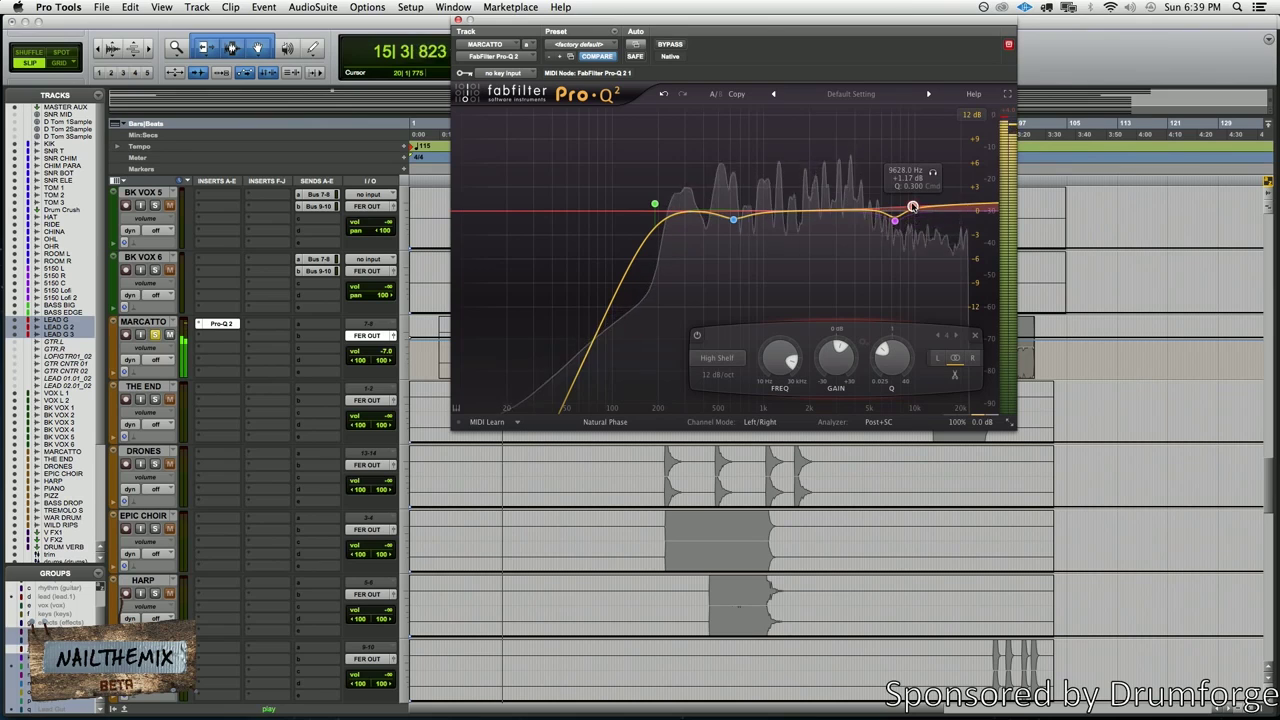
{"action": "left_click_drag", "start_coordinate": [913, 207], "coordinate": [912, 206]}
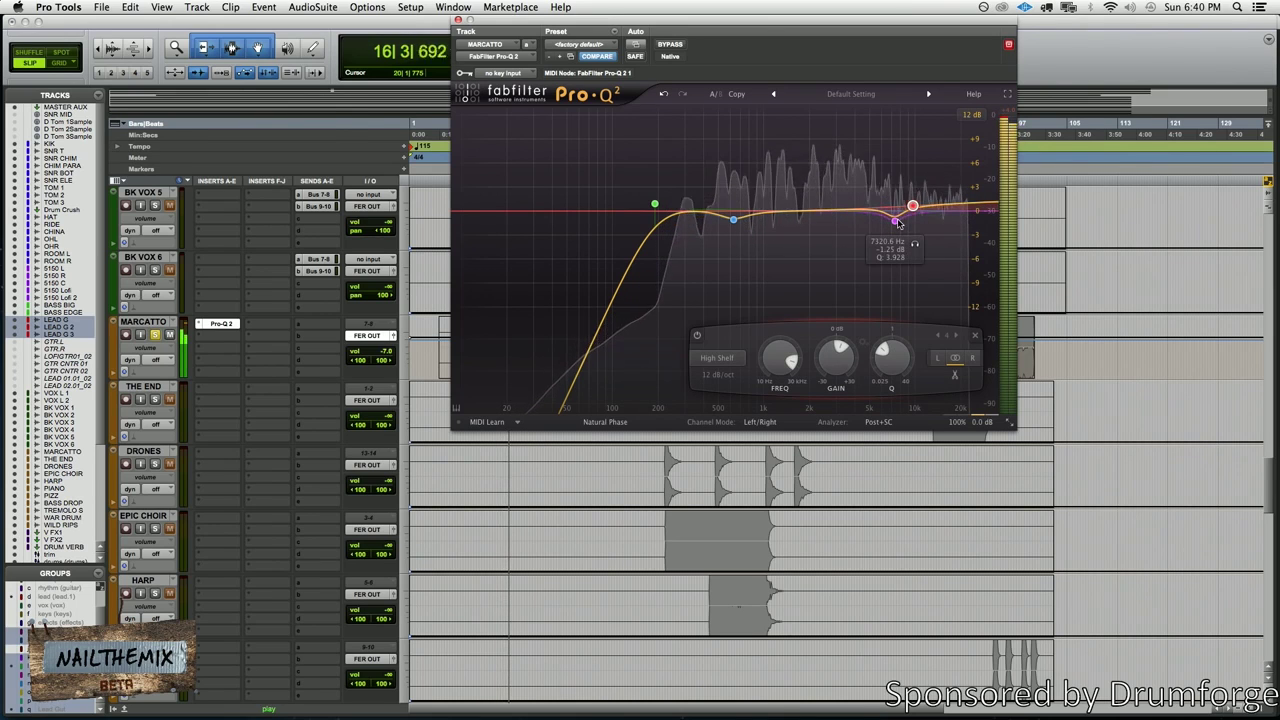
{"action": "left_click_drag", "start_coordinate": [895, 220], "coordinate": [895, 223]}
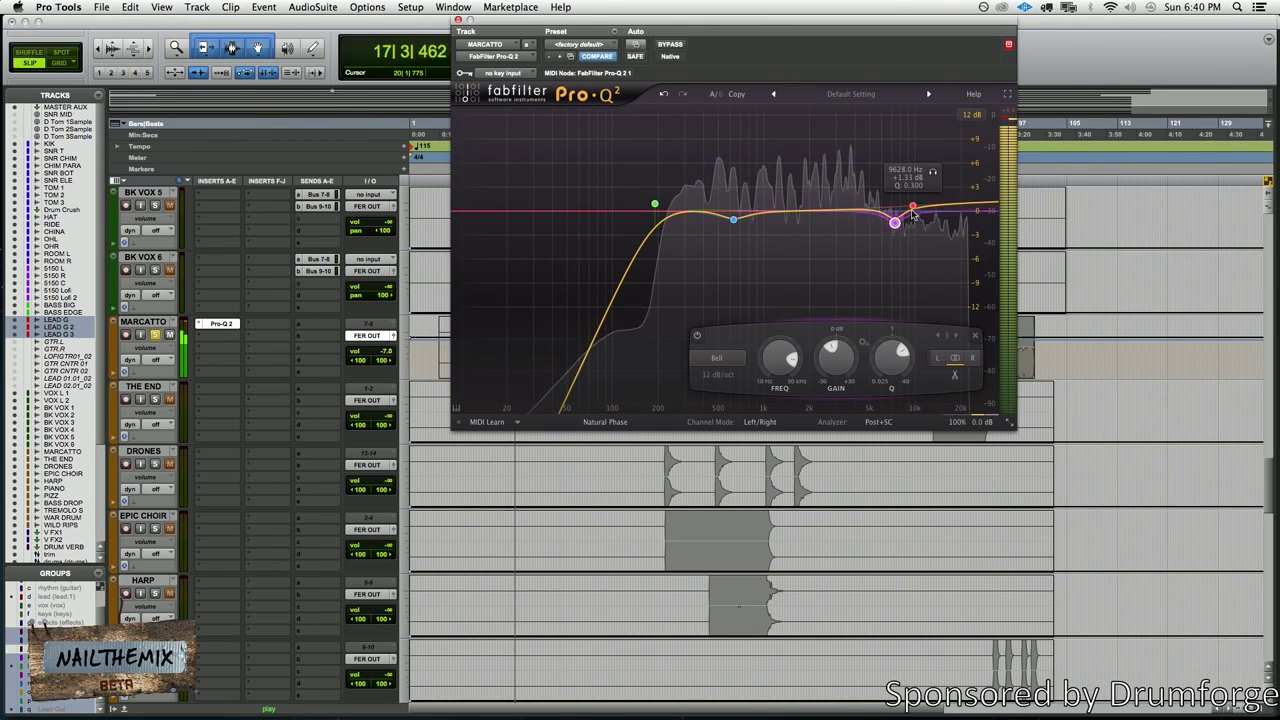
{"action": "left_click", "coordinate": [912, 205]}
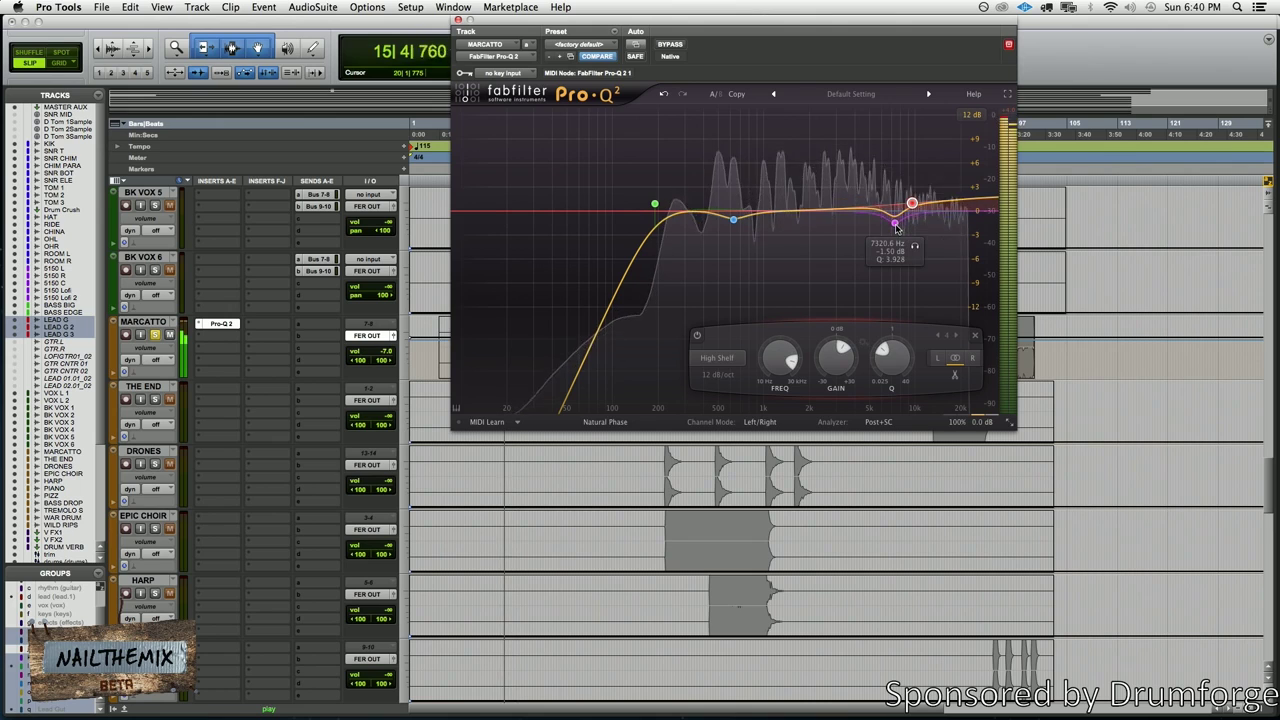
{"action": "left_click", "coordinate": [896, 223]}
Compare the EQ with bypass, deepen the 7.3 kHz cut slightly, and move the low-mid cut to about 635 Hz at -1.17 dB
{"action": "left_click", "coordinate": [670, 46]}
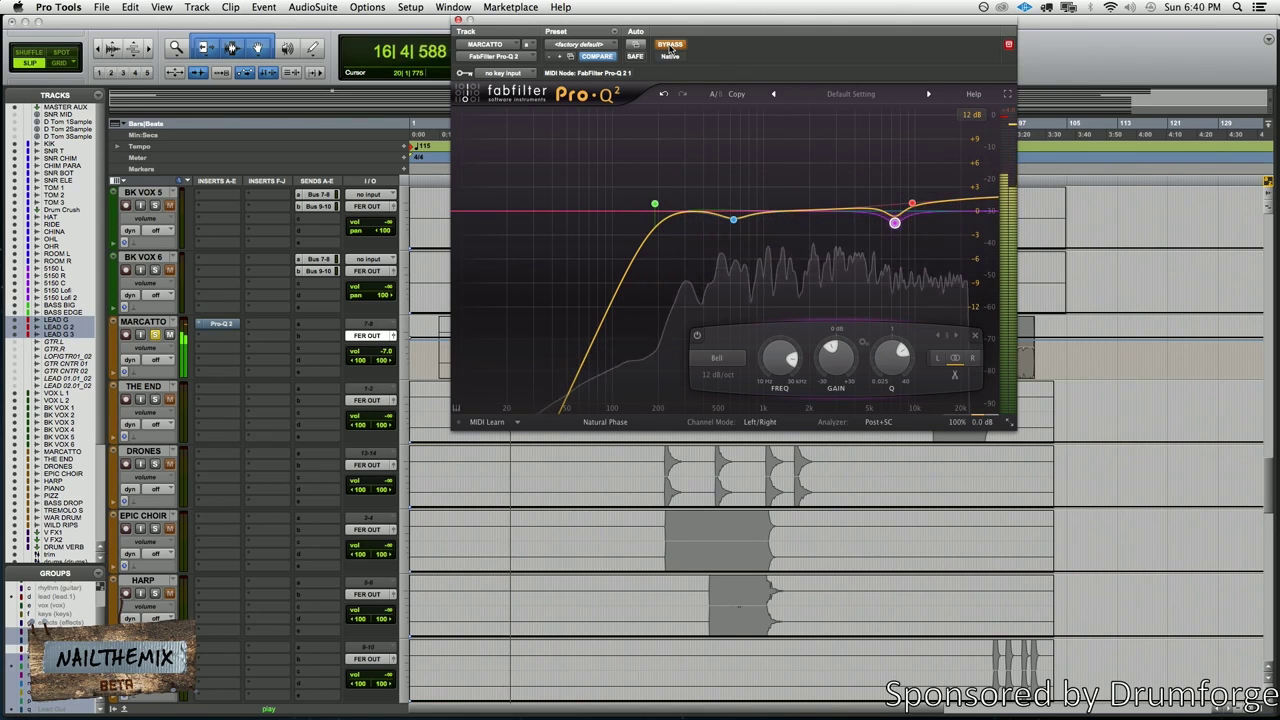
{"action": "left_click", "coordinate": [670, 46]}
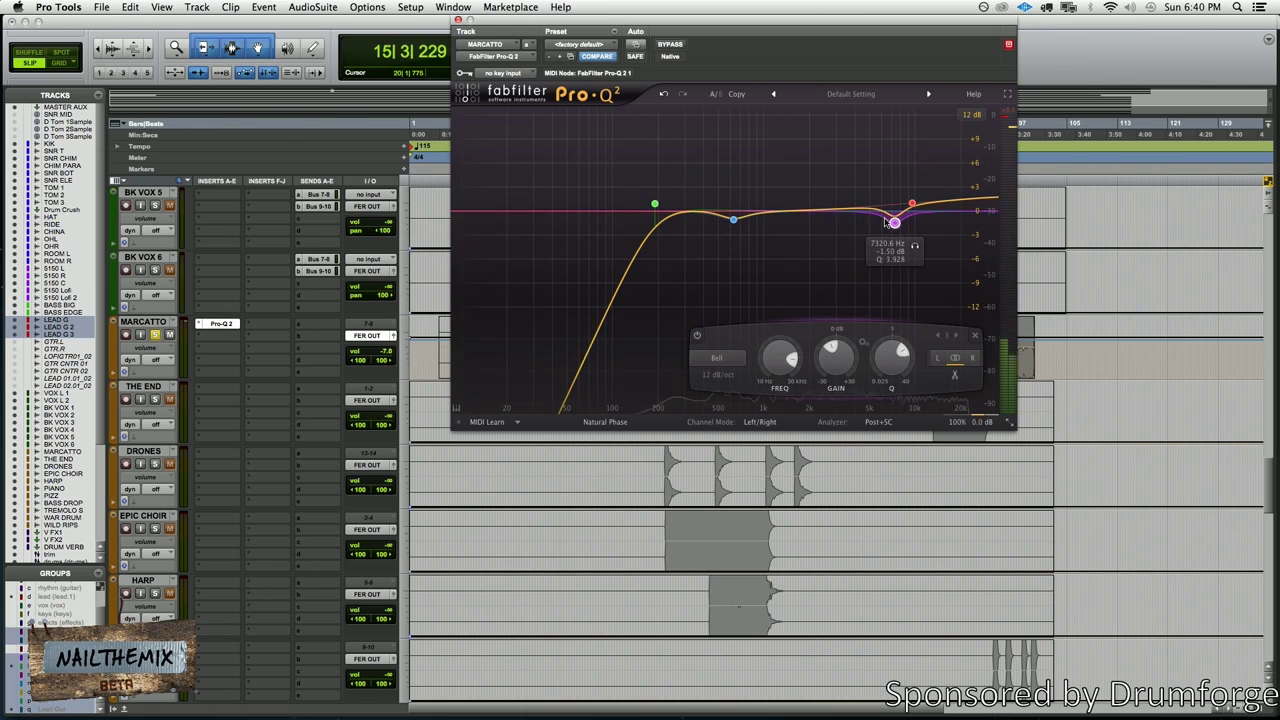
{"action": "left_click_drag", "start_coordinate": [894, 229], "coordinate": [894, 231]}
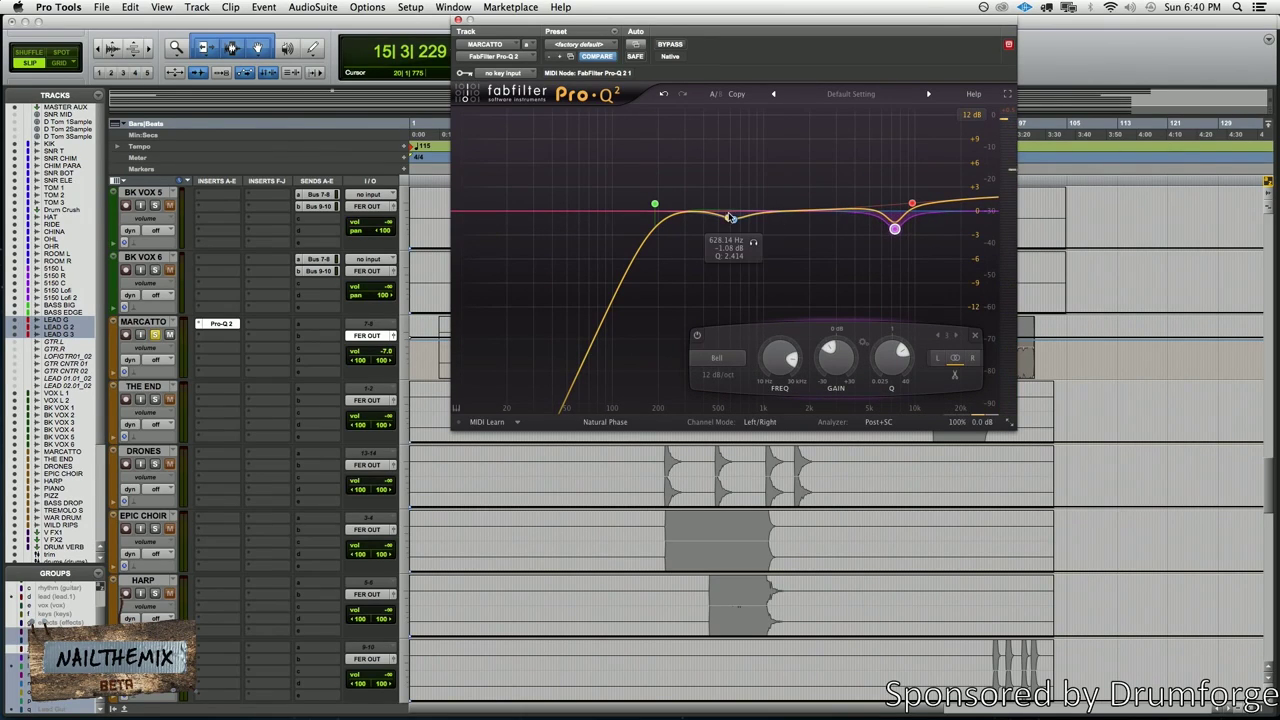
{"action": "left_click", "coordinate": [731, 217]}
{"action": "left_click_drag", "start_coordinate": [733, 221], "coordinate": [734, 223]}
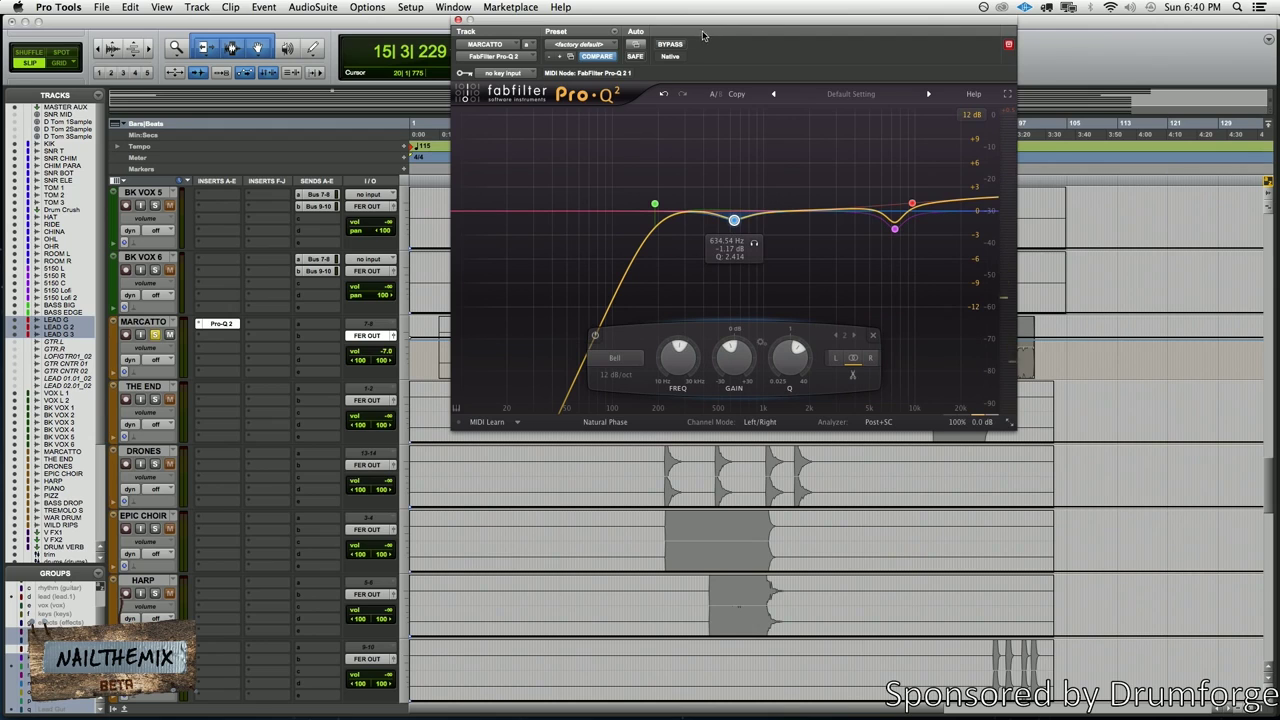
Play the MARCATTO section and compare the sound with the EQ bypassed and active
{"action": "key", "text": "space"}
{"action": "left_click", "coordinate": [670, 45]}
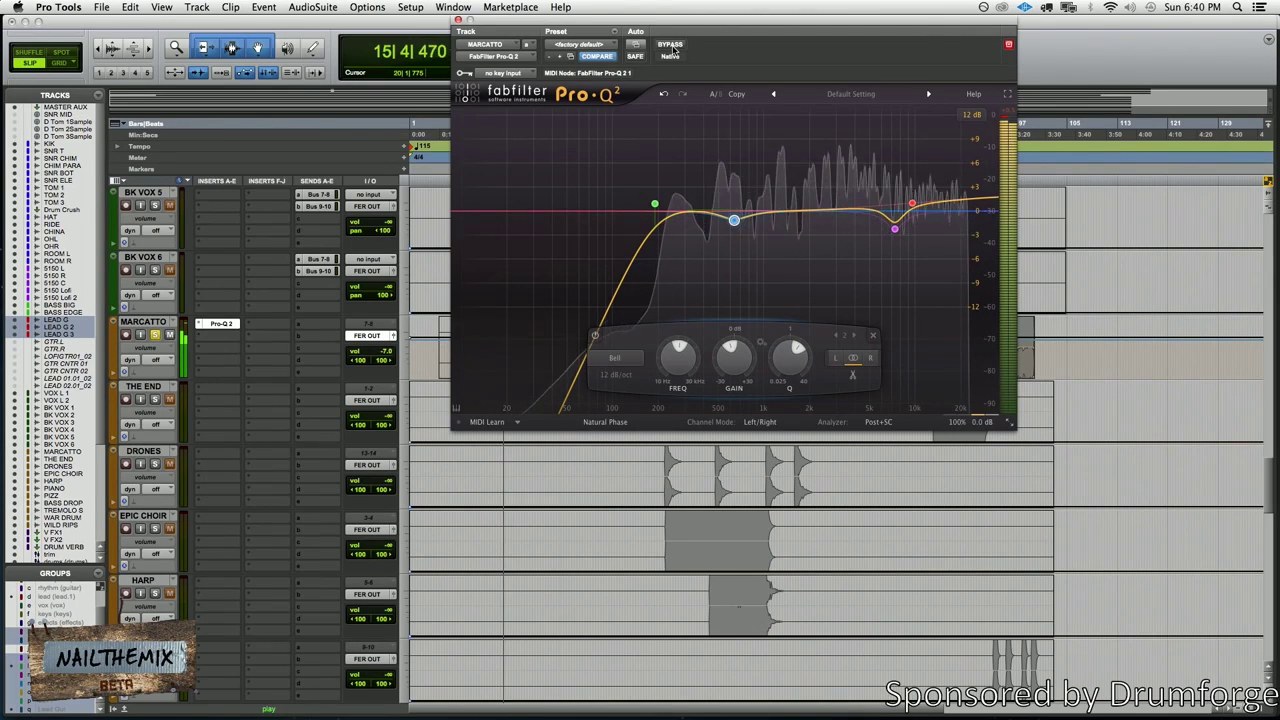
{"action": "left_click", "coordinate": [670, 45]}
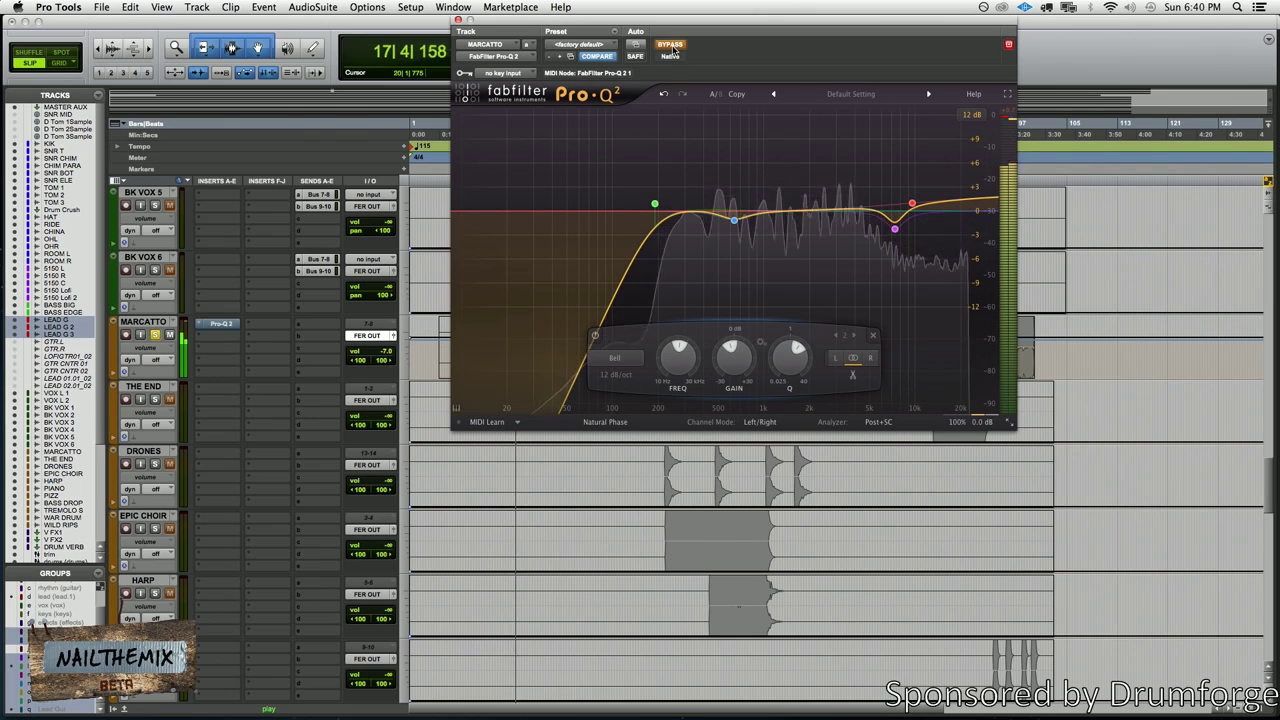
{"action": "left_click", "coordinate": [670, 45]}
{"action": "left_click", "coordinate": [671, 46]}
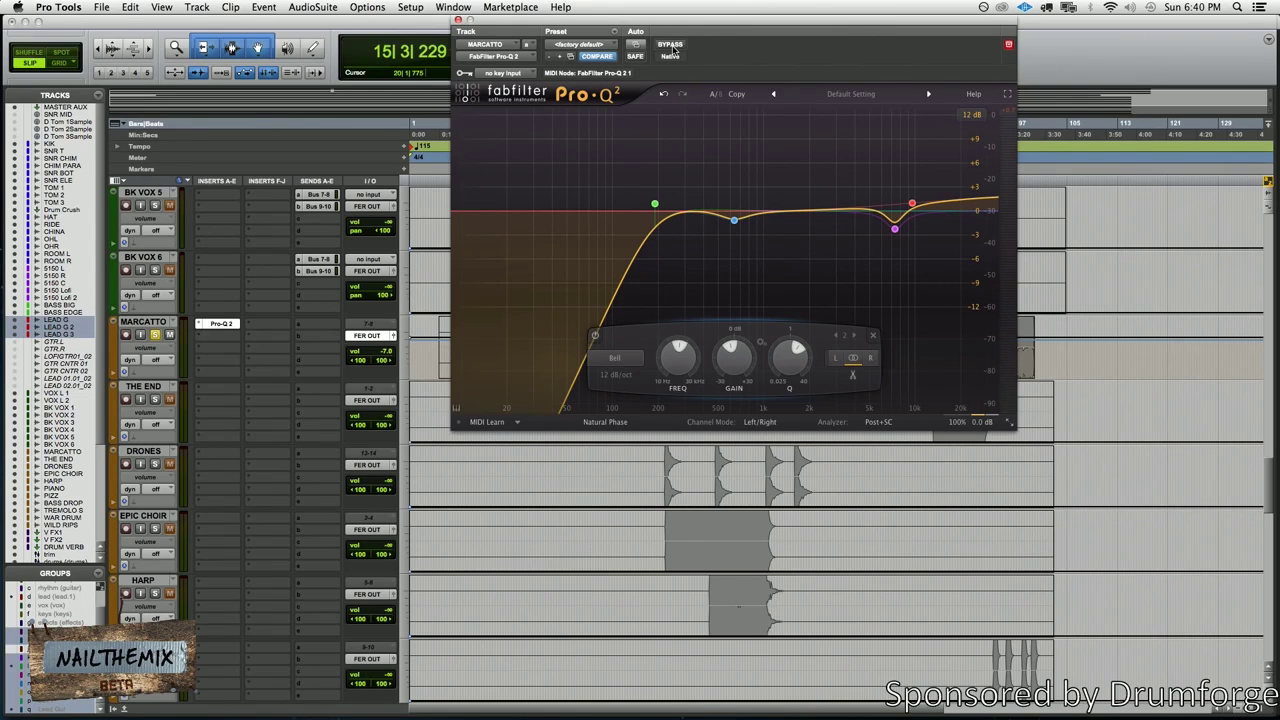
{"action": "key", "text": "space"}
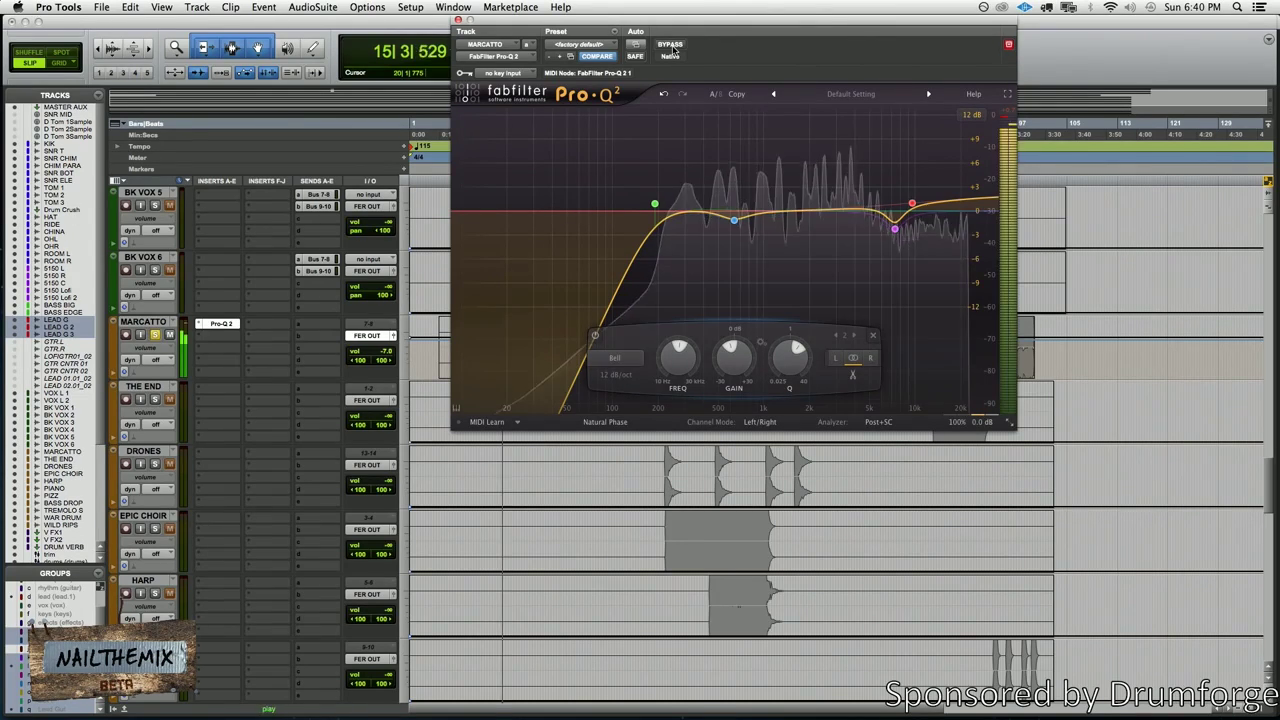
{"action": "key", "text": "space"}
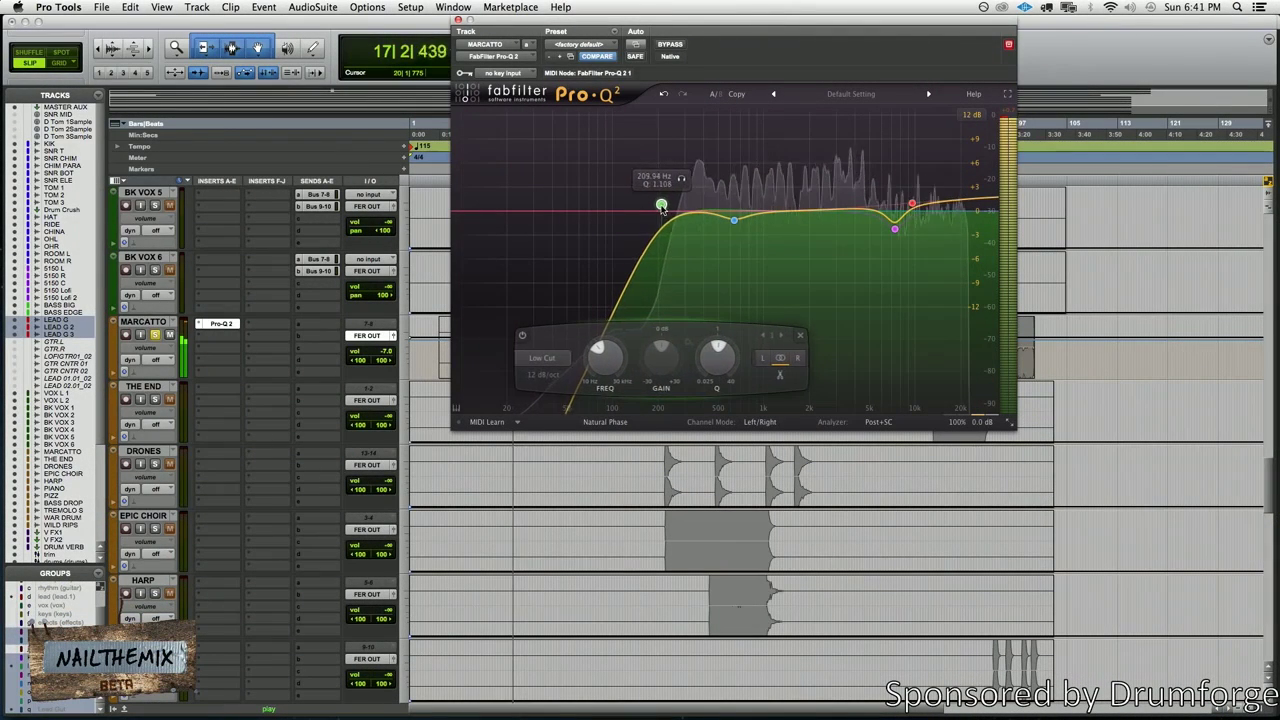
Raise the low cut to about 216 Hz, check it against bypass, and close the EQ window
{"action": "left_click_drag", "start_coordinate": [661, 206], "coordinate": [664, 201]}
{"action": "left_click", "coordinate": [672, 45]}
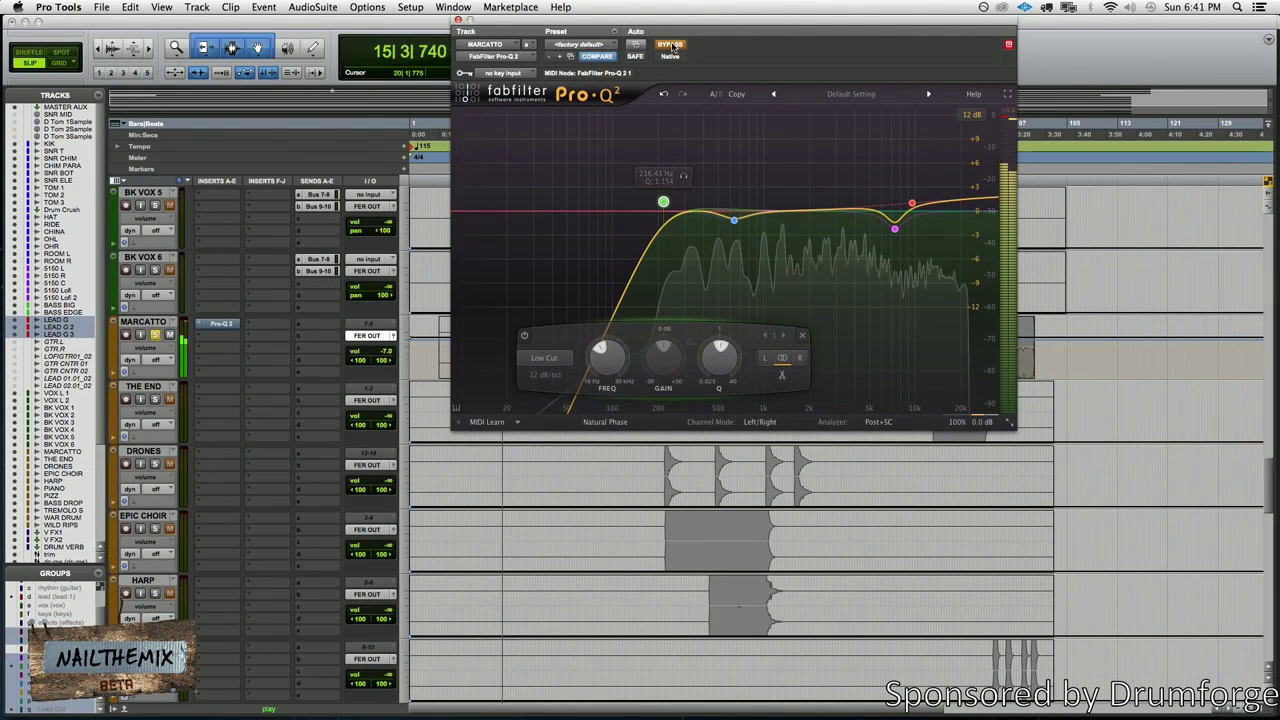
{"action": "left_click", "coordinate": [673, 46]}
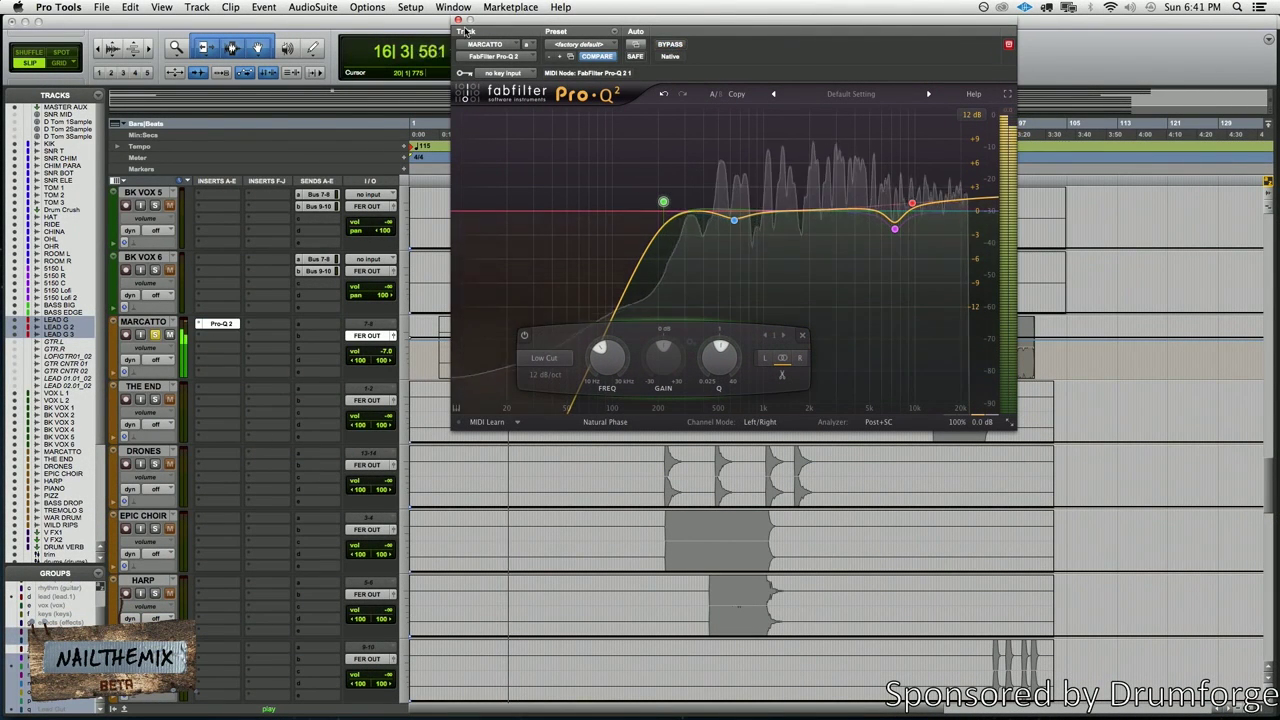
{"action": "left_click", "coordinate": [458, 20]}
{"action": "key", "text": "space"}
Select the MARCATTO clip around bars 42 to 59 and raise the EPIC CHOIR volume line to about -5.0 dB and the HARP line likewise
{"action": "left_click_drag", "start_coordinate": [670, 339], "coordinate": [777, 357]}
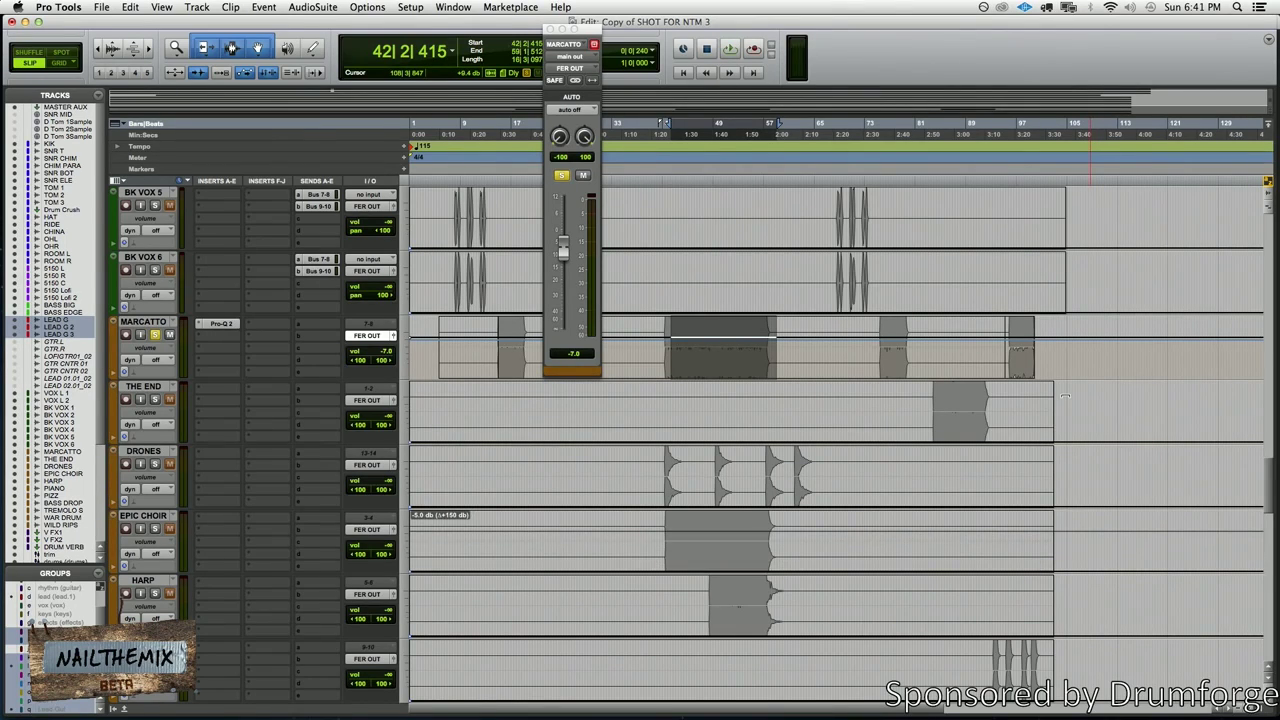
{"action": "left_click_drag", "start_coordinate": [1065, 396], "coordinate": [1065, 396]}
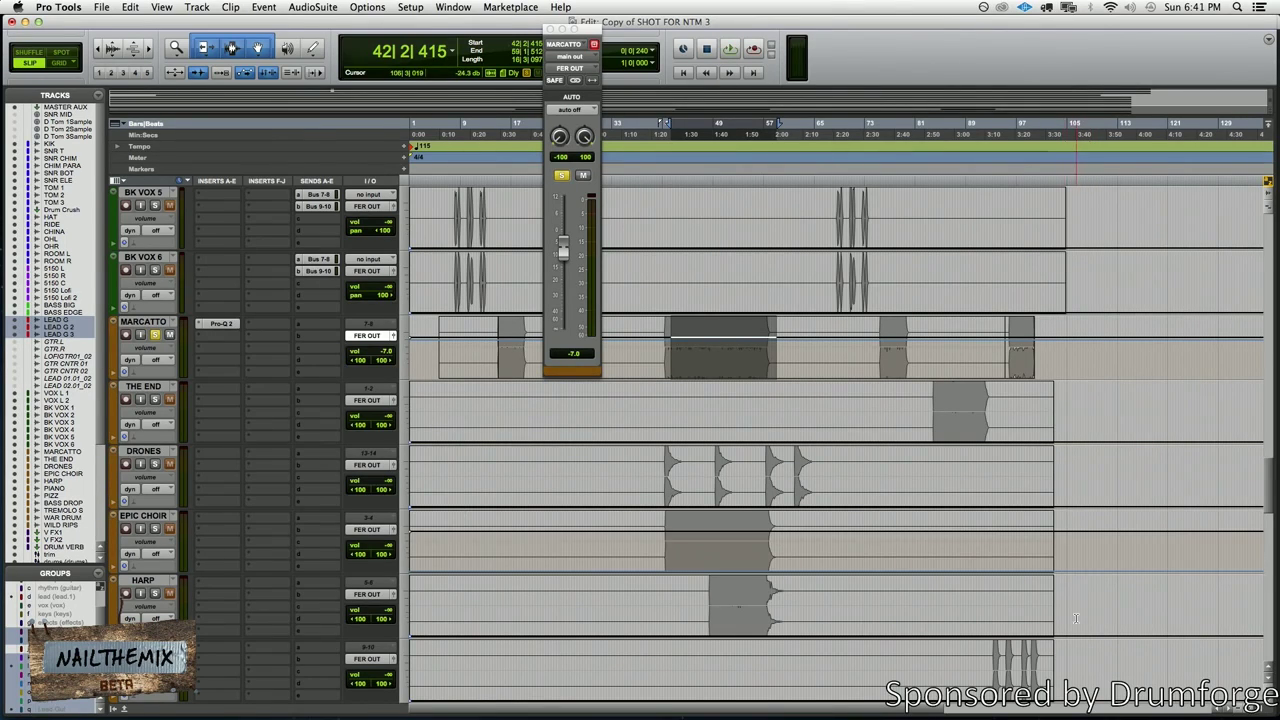
{"action": "left_click_drag", "start_coordinate": [1082, 580], "coordinate": [1071, 462]}
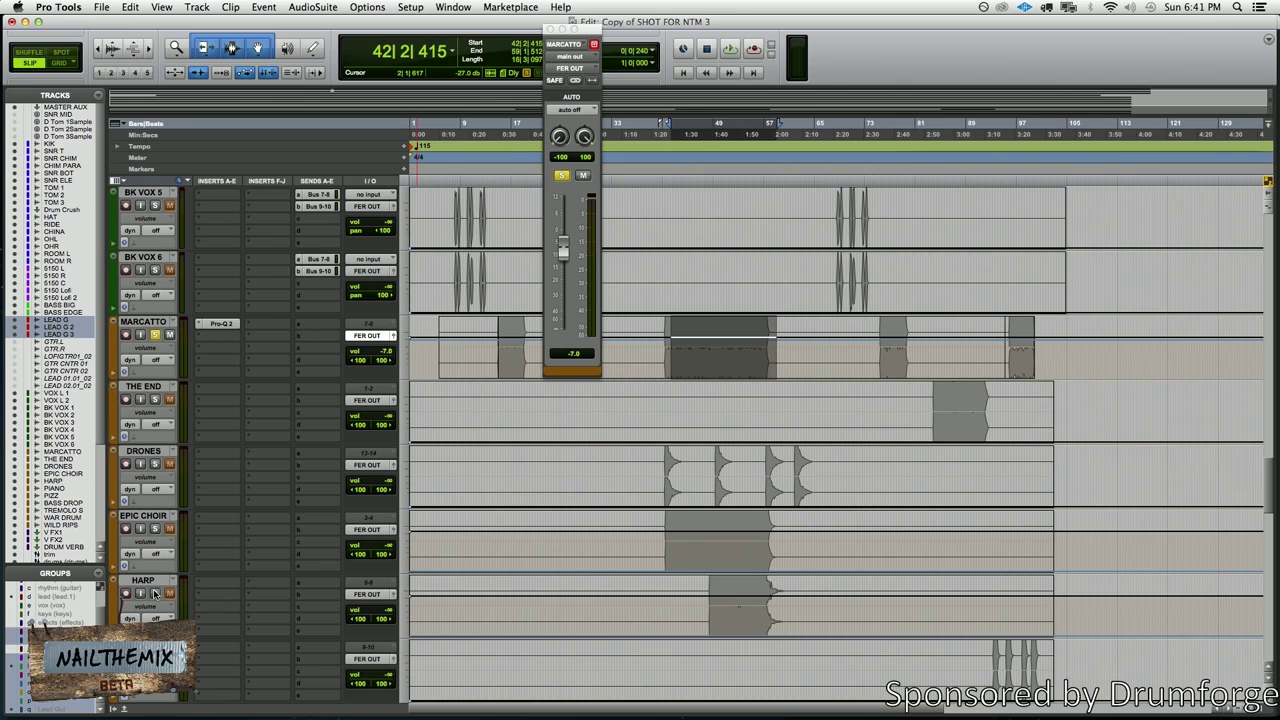
Select the passage from about bar 48|3 to bar 57|1 across the tracks from MARCATTO down to HARP
{"action": "left_click", "coordinate": [742, 345]}
{"action": "key", "text": "t"}
{"action": "key", "text": "t"}
{"action": "key", "text": "t"}
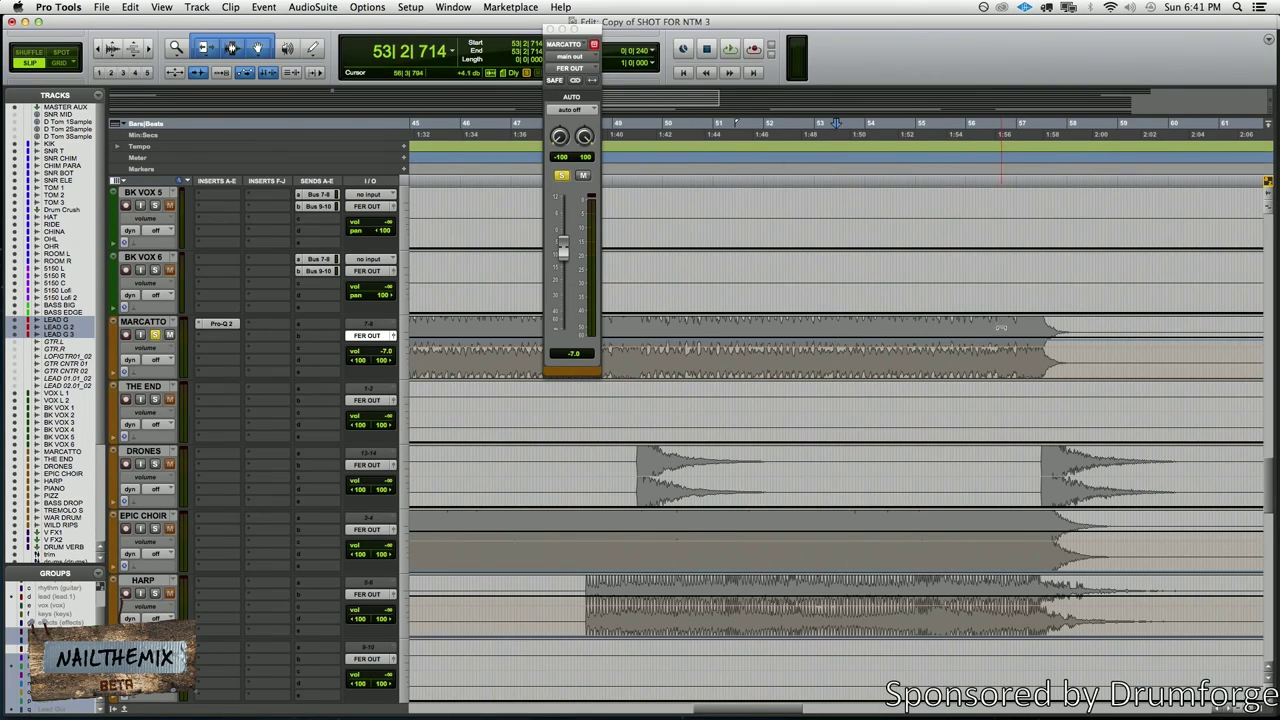
{"action": "left_click_drag", "start_coordinate": [1023, 345], "coordinate": [587, 600]}
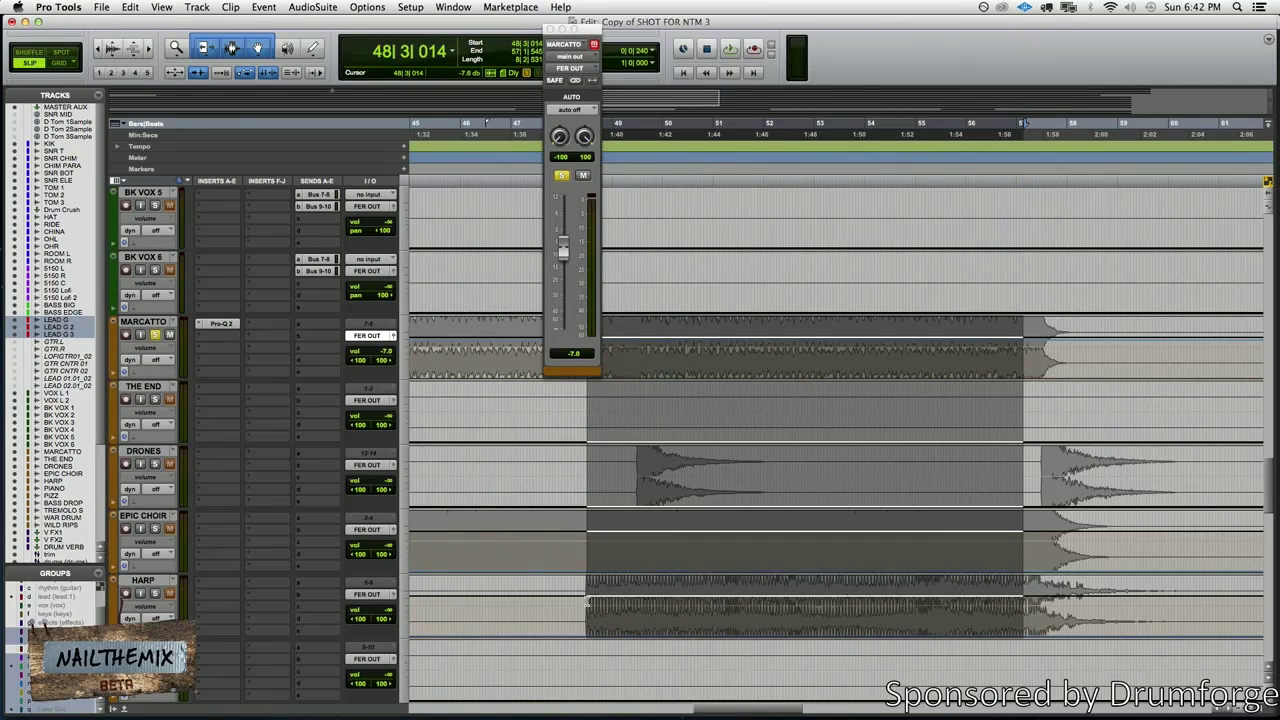
{"action": "key", "text": "r"}
{"action": "key", "text": "r"}
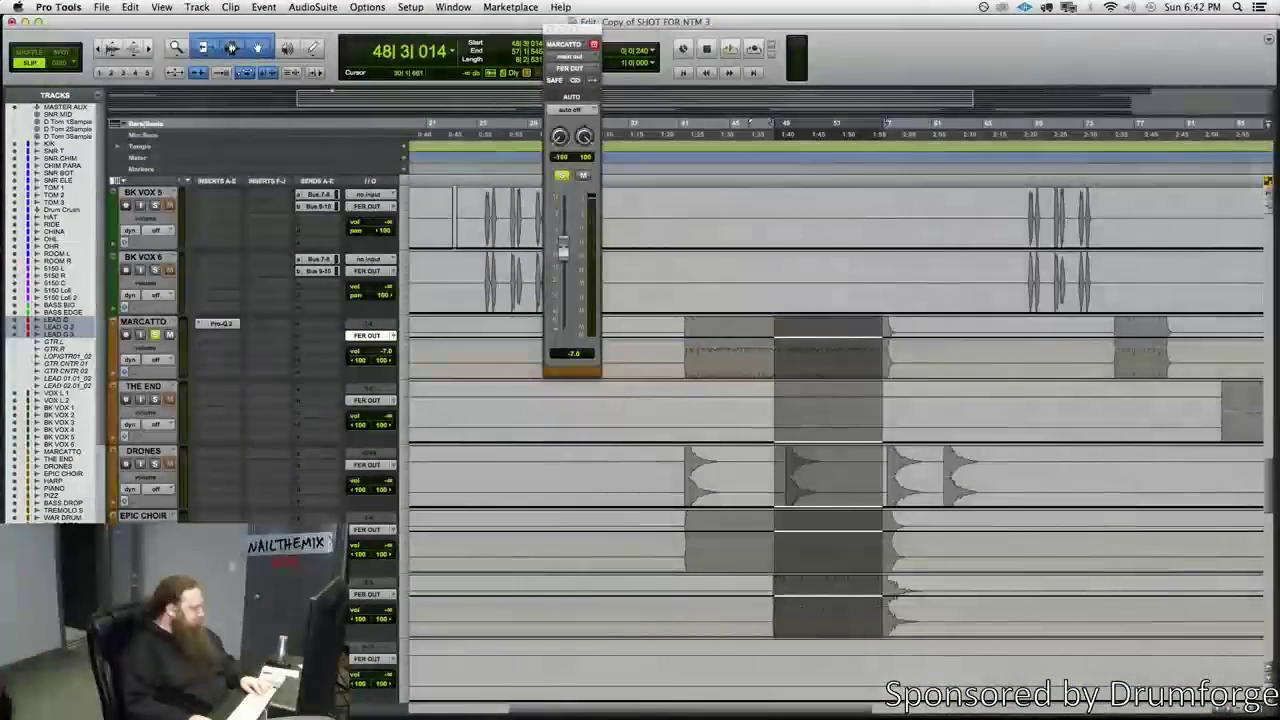
Play the selection, take MARCATTO out of solo, and set the EPIC CHOIR volume to -11.3 dB
{"action": "key", "text": "space"}
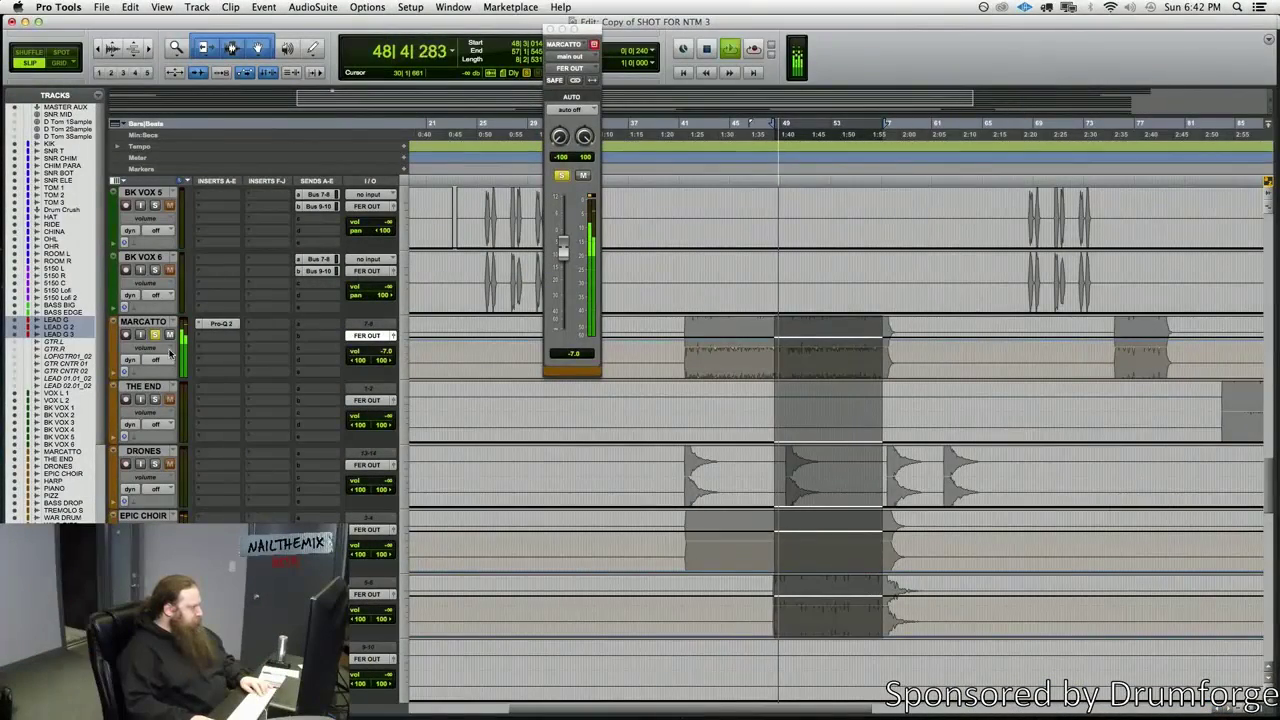
{"action": "left_click", "coordinate": [157, 336]}
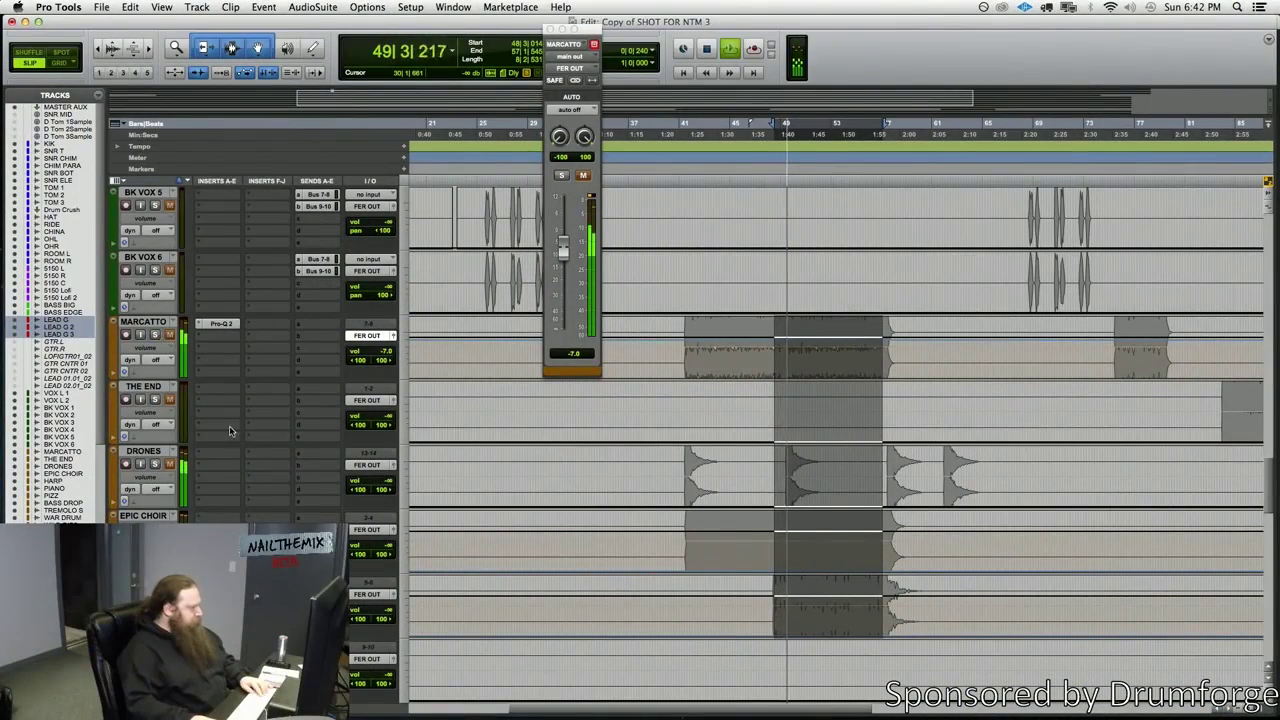
{"action": "left_click", "coordinate": [373, 529]}
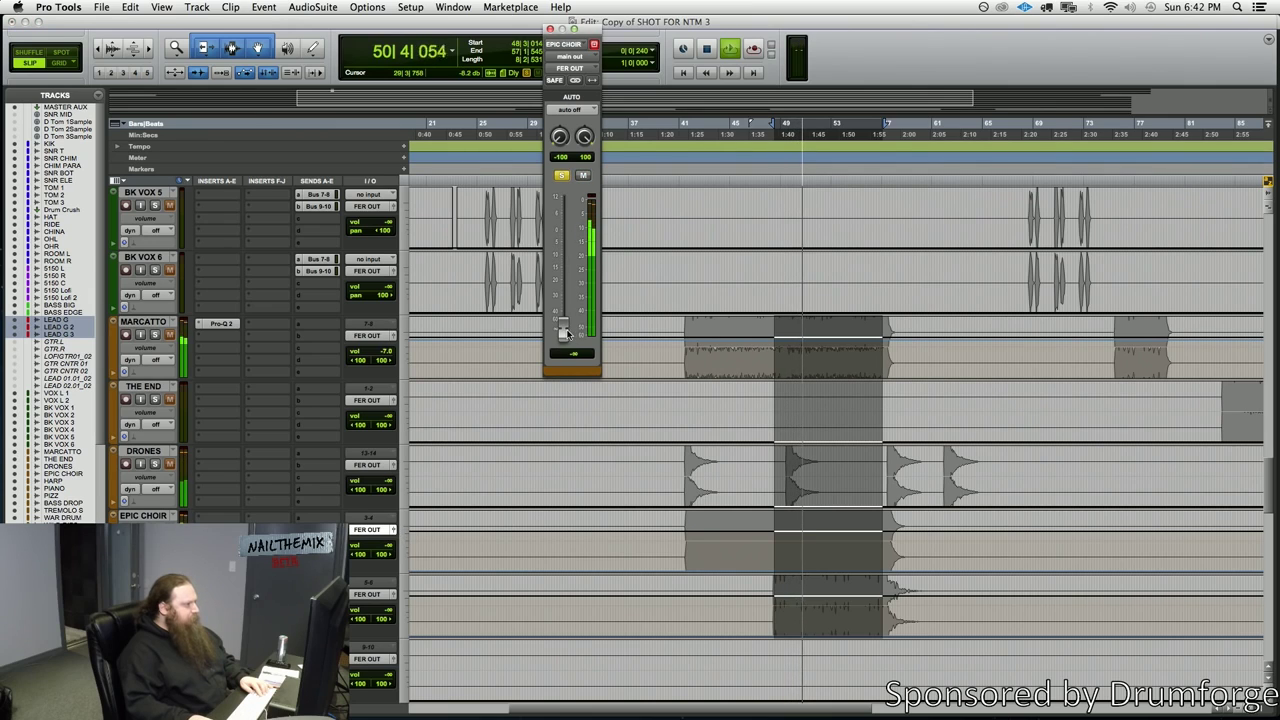
{"action": "left_click_drag", "start_coordinate": [573, 266], "coordinate": [565, 262]}
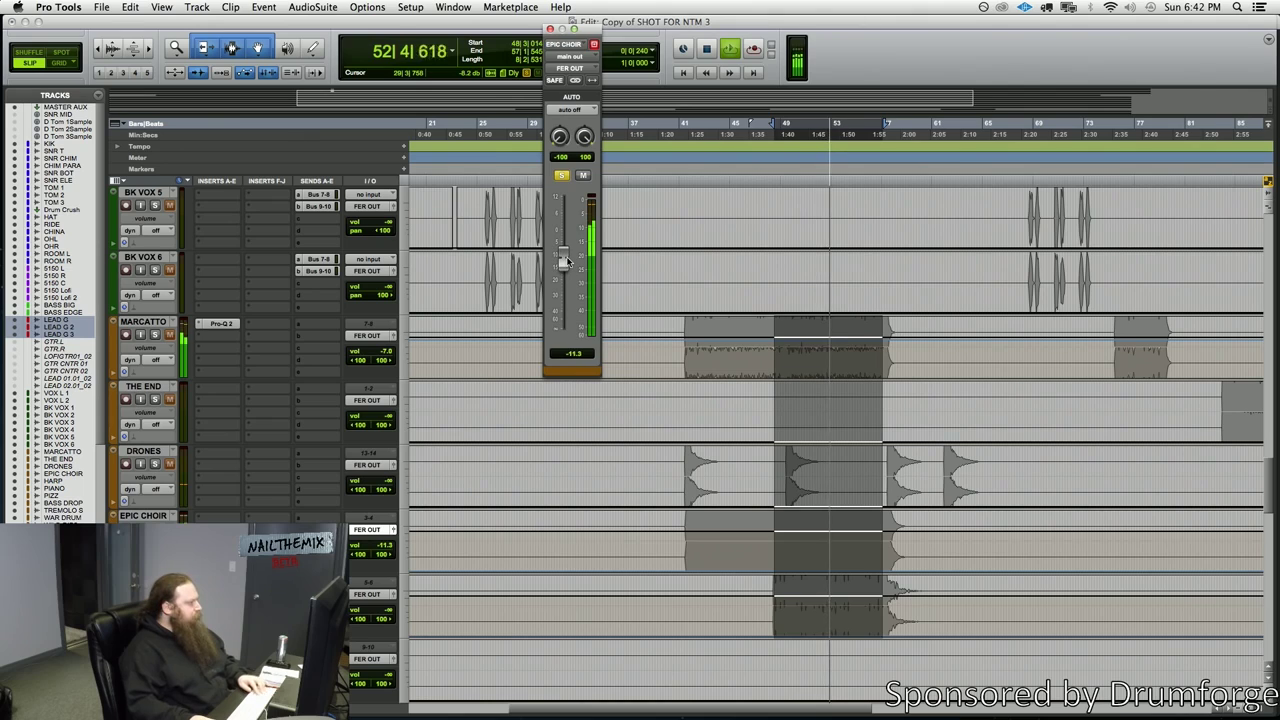
Insert the stereo FabFilter Pro-Q 2 equalizer on the EPIC CHOIR track and stop playback
{"action": "left_click", "coordinate": [201, 517]}
{"action": "mouse_move", "coordinate": [230, 545]}
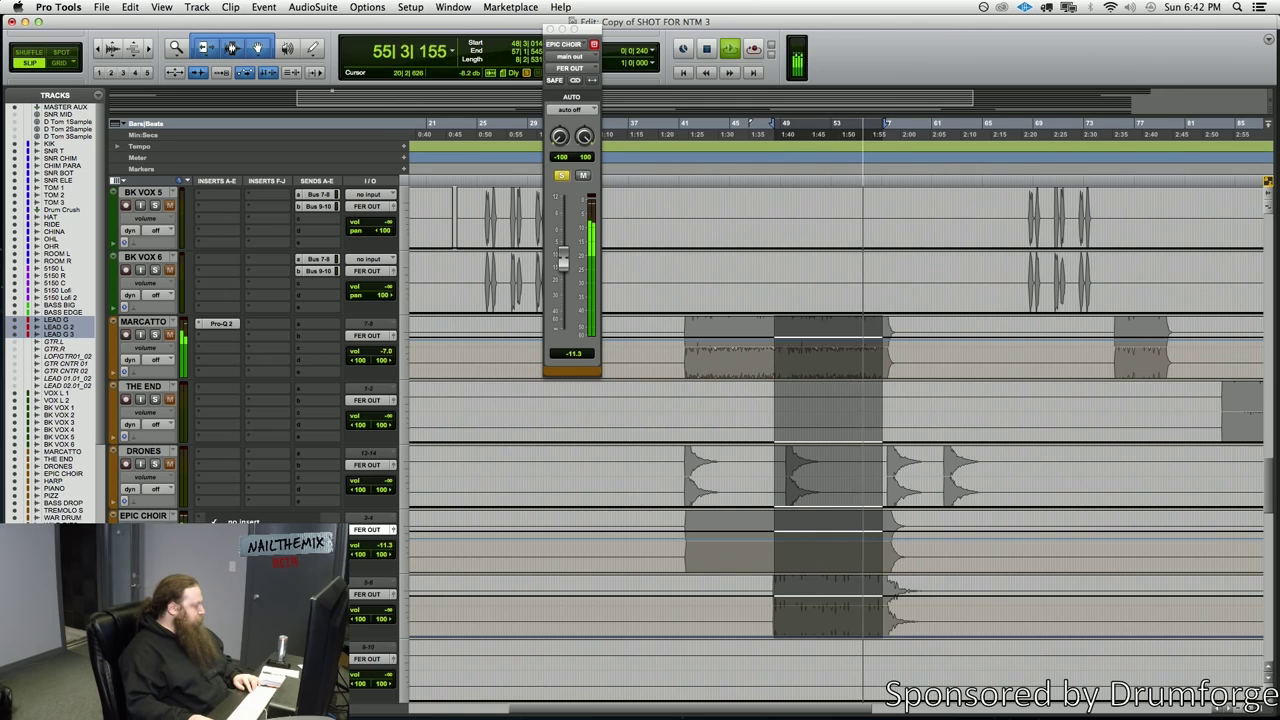
{"action": "mouse_move", "coordinate": [405, 548]}
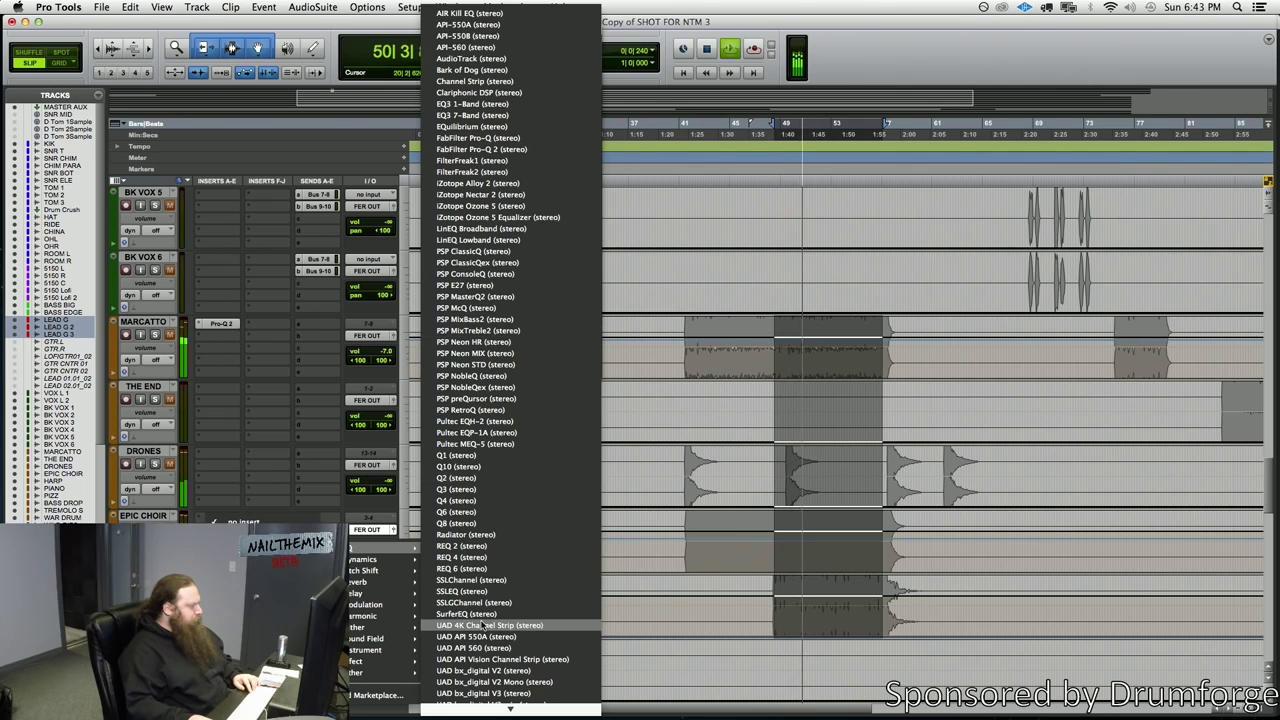
{"action": "left_click", "coordinate": [480, 149]}
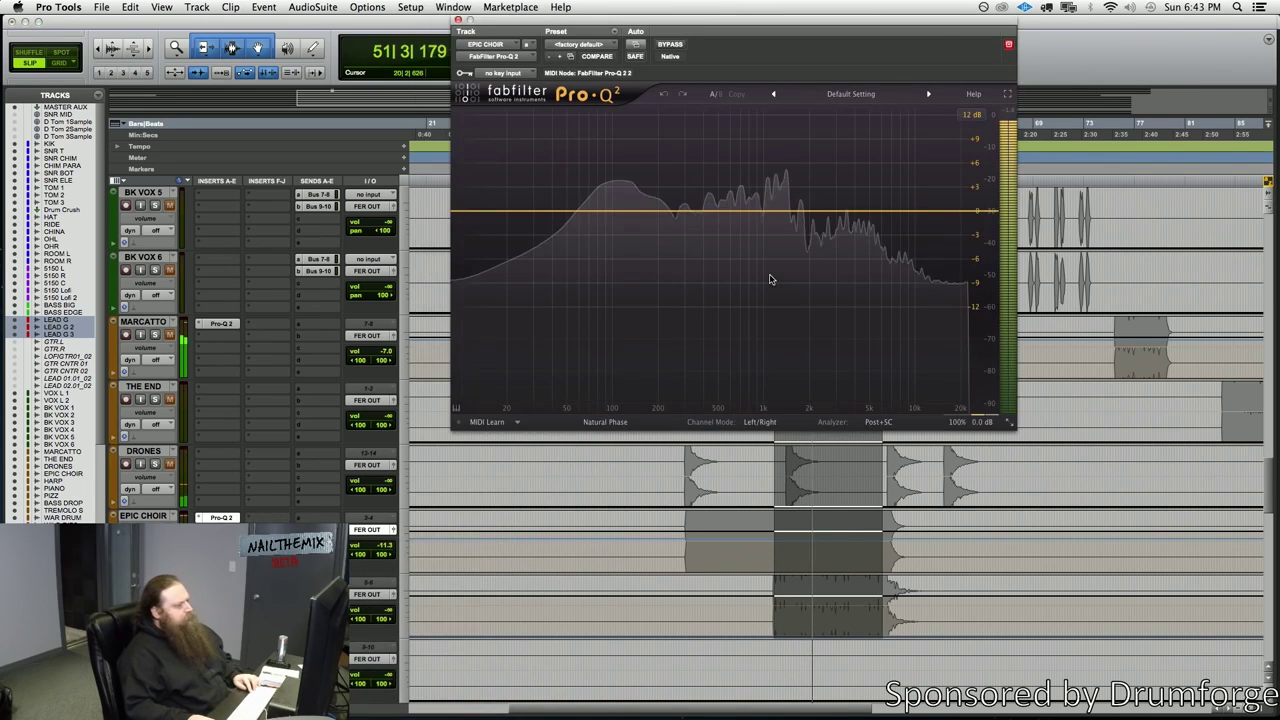
{"action": "key", "text": "space"}
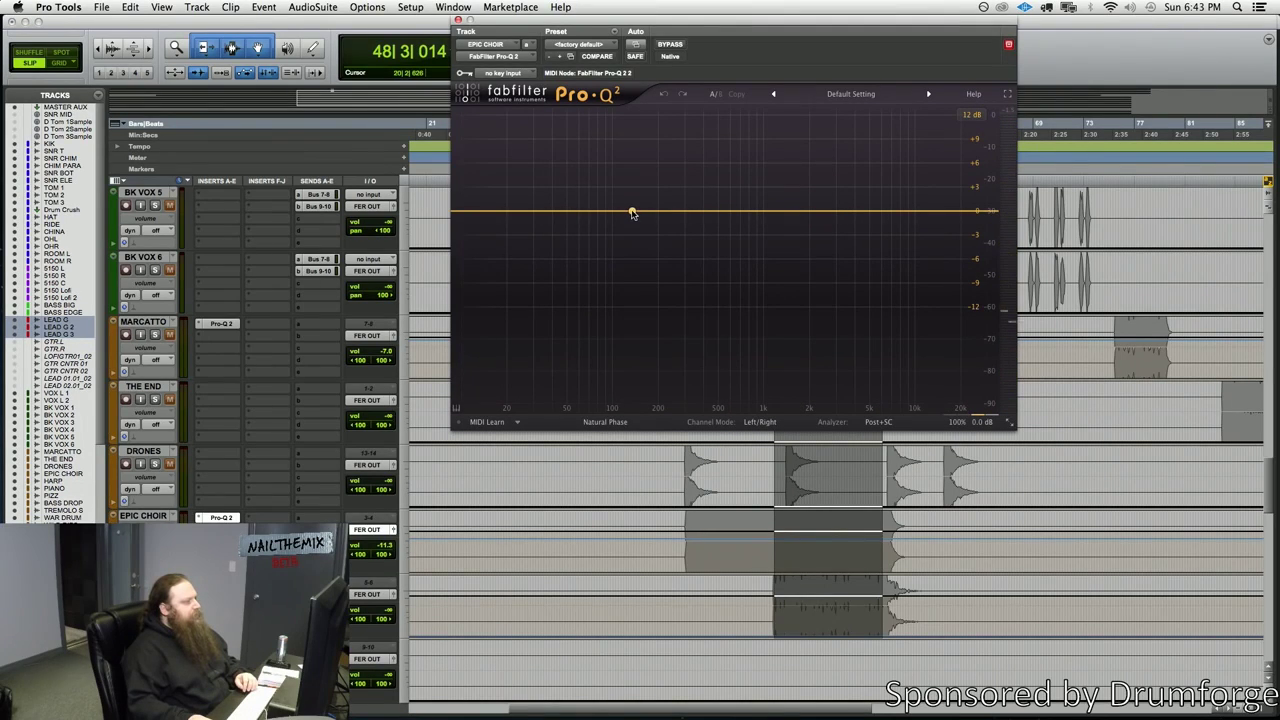
Add a 12 dB/oct low cut to the choir EQ and tune it to about 182 Hz during playback
{"action": "left_click", "coordinate": [632, 213]}
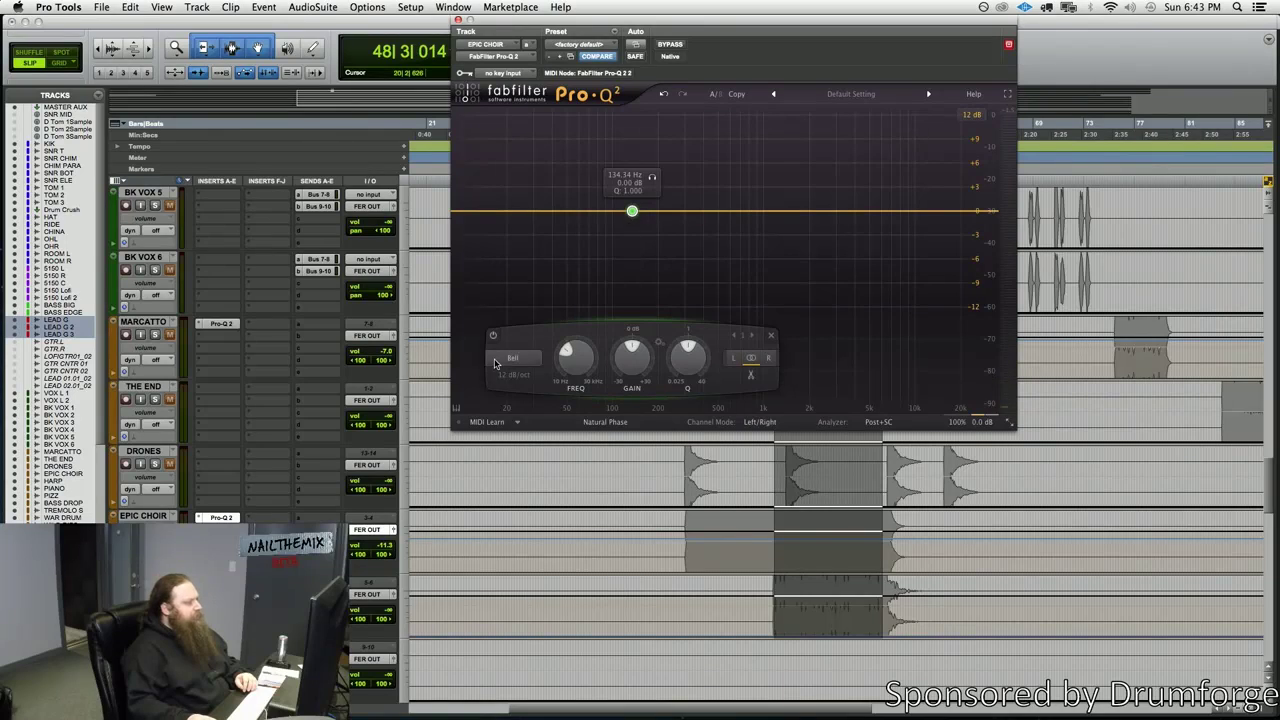
{"action": "left_click", "coordinate": [495, 358]}
{"action": "left_click", "coordinate": [512, 403]}
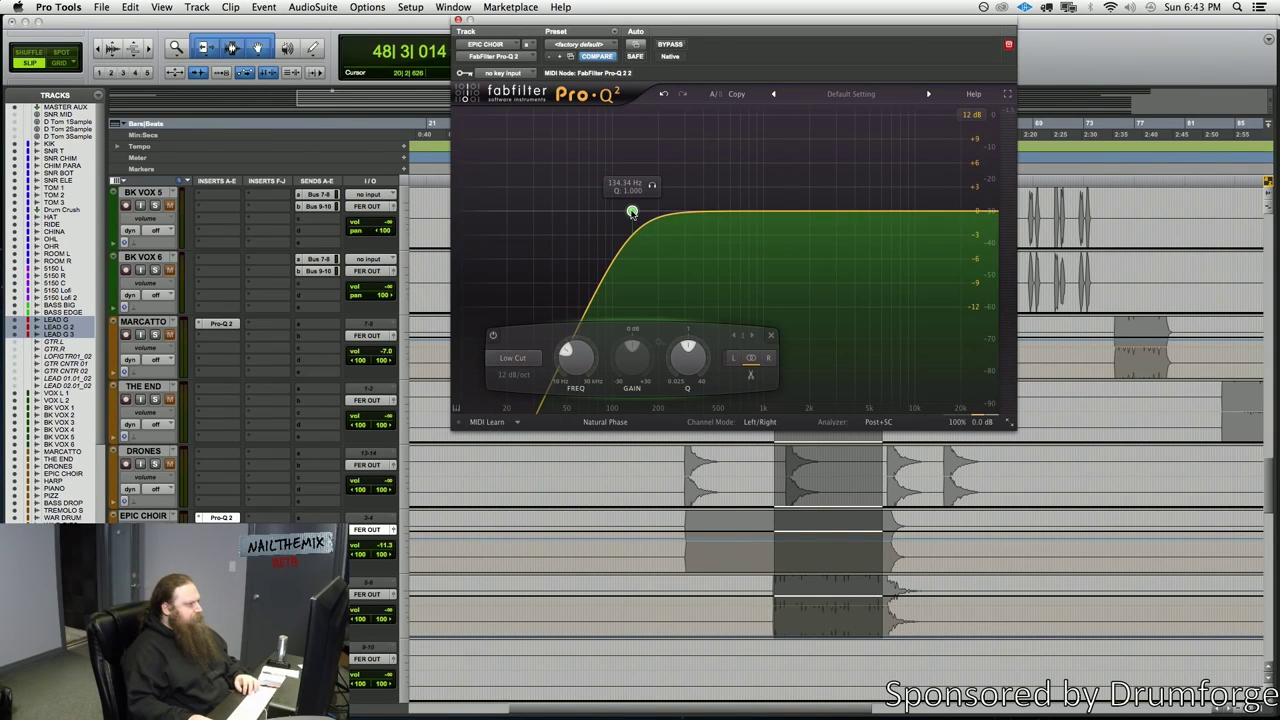
{"action": "key", "text": "space"}
{"action": "left_click_drag", "start_coordinate": [632, 213], "coordinate": [652, 210]}
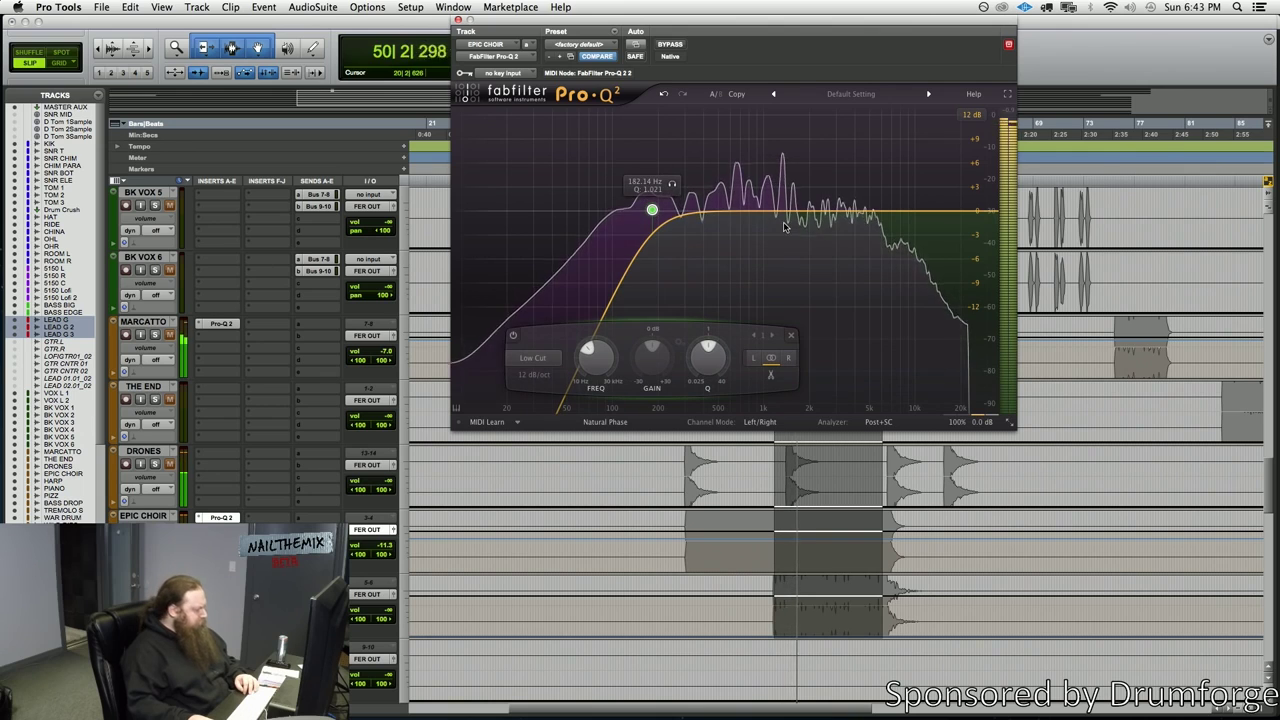
Add a +3 dB bell at about 1240 Hz and a narrow -3.92 dB cut at about 4590 Hz with Q 12.947
{"action": "mouse_move", "coordinate": [785, 226]}
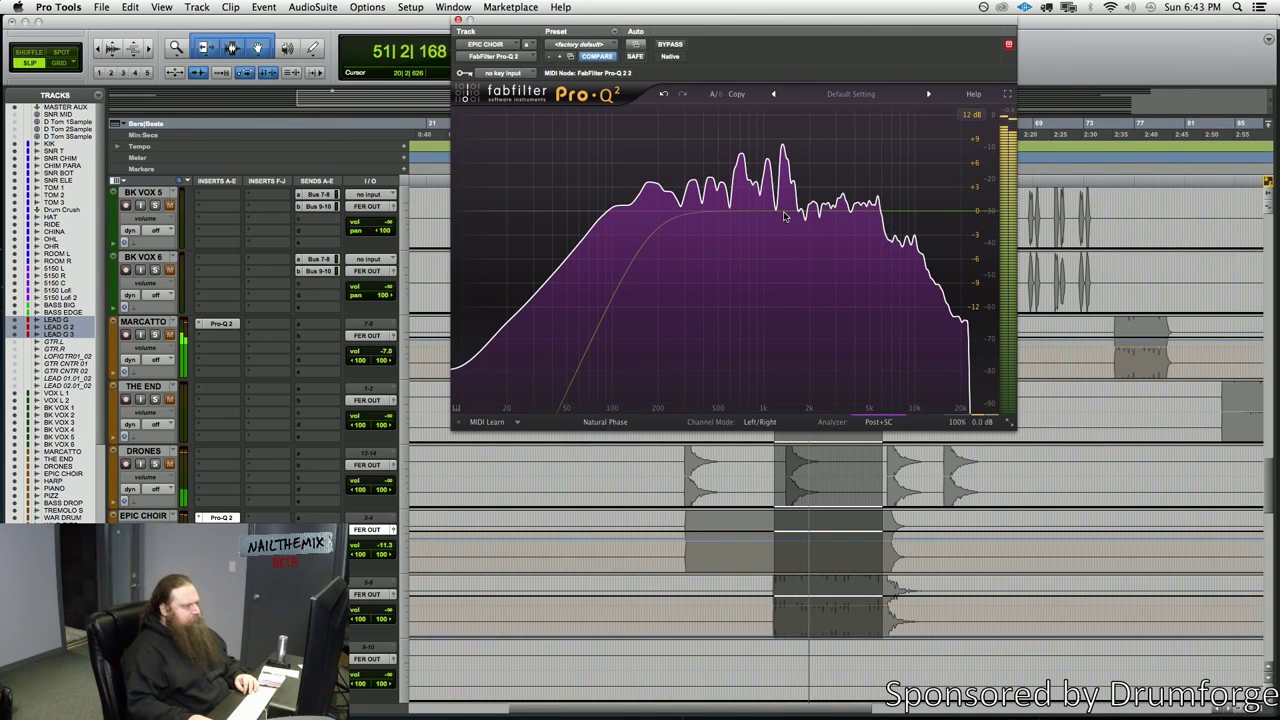
{"action": "mouse_move", "coordinate": [778, 215]}
{"action": "left_mouse_down"}
{"action": "mouse_move", "coordinate": [787, 176]}
{"action": "mouse_move", "coordinate": [774, 140]}
{"action": "mouse_move", "coordinate": [779, 190]}
{"action": "left_mouse_up"}
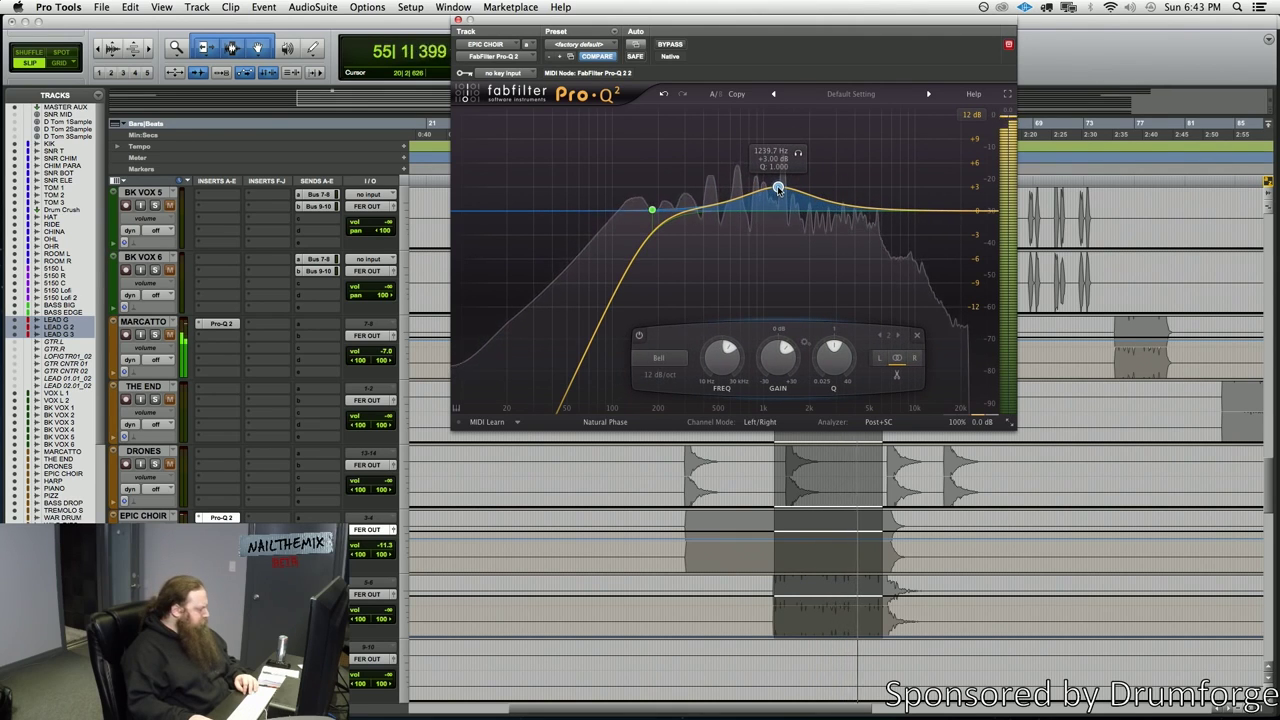
{"action": "left_click_drag", "start_coordinate": [910, 209], "coordinate": [880, 120]}
{"action": "left_click_drag", "start_coordinate": [892, 357], "coordinate": [886, 310]}
{"action": "left_click_drag", "start_coordinate": [880, 120], "coordinate": [864, 242]}
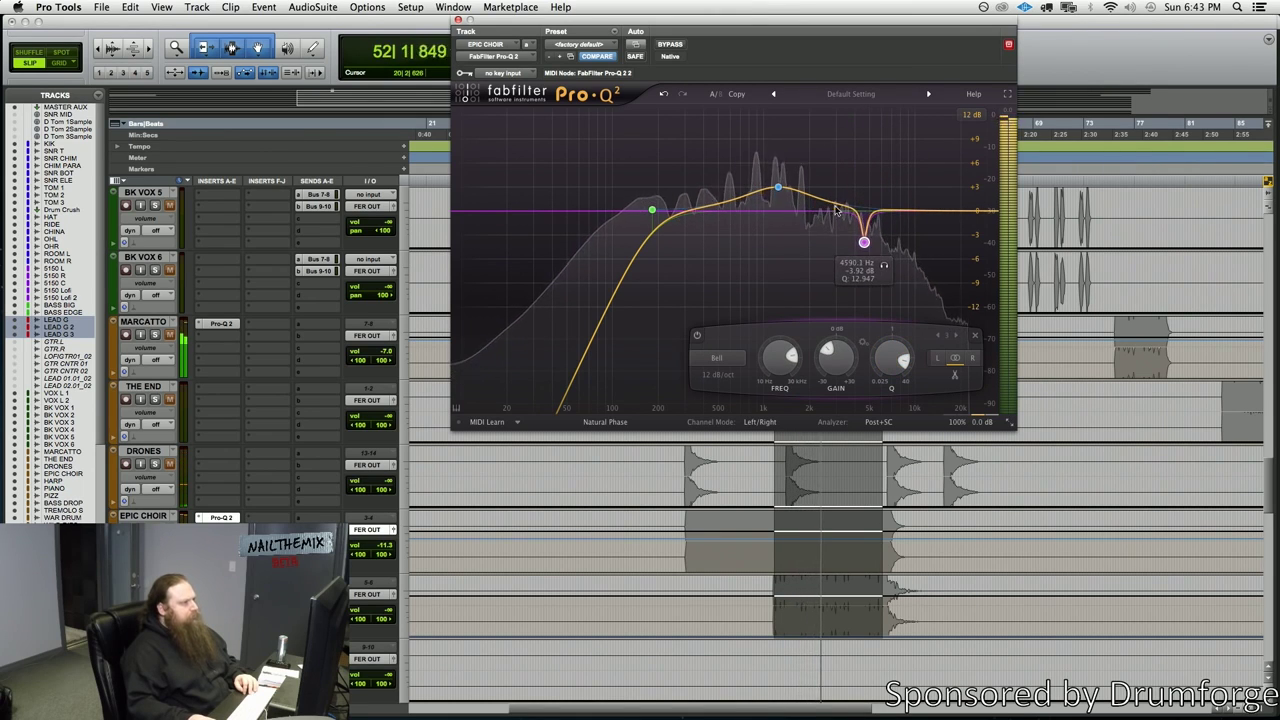
Compare the EPIC CHOIR sound with the EQ bypassed and active during playback, and close the EQ window
{"action": "left_click", "coordinate": [669, 44]}
{"action": "left_click", "coordinate": [678, 45]}
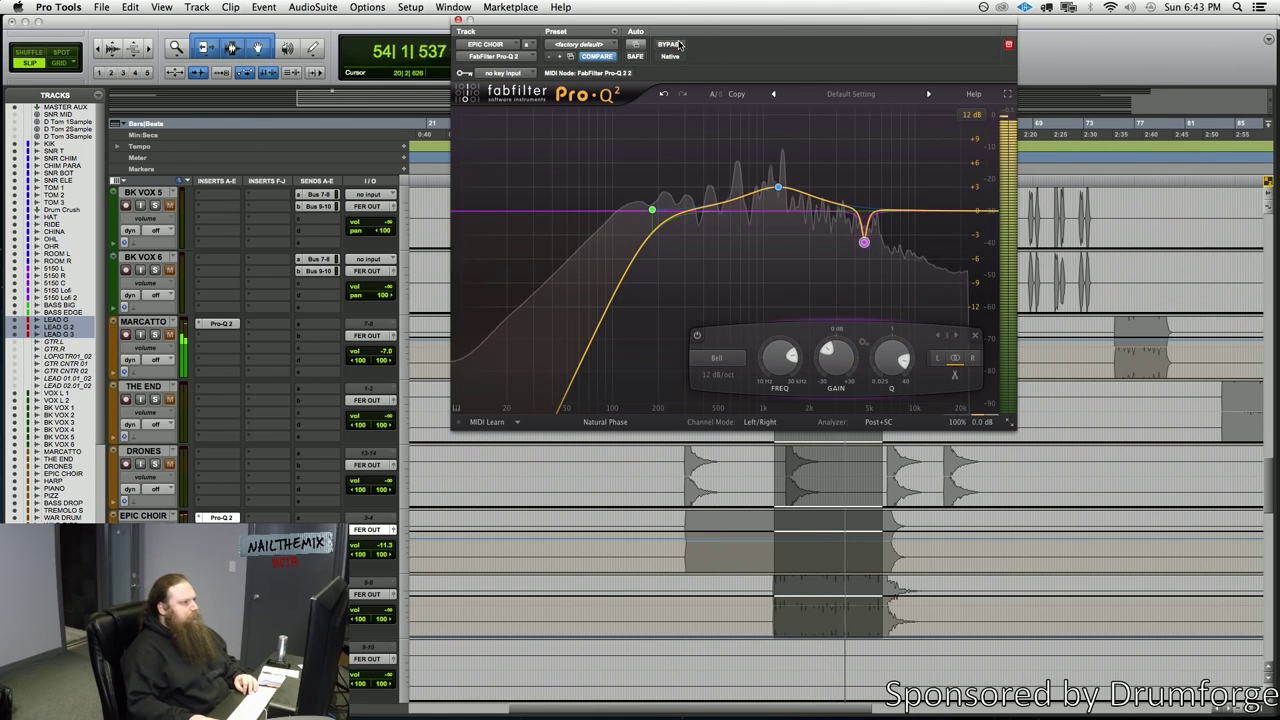
{"action": "left_click", "coordinate": [678, 45]}
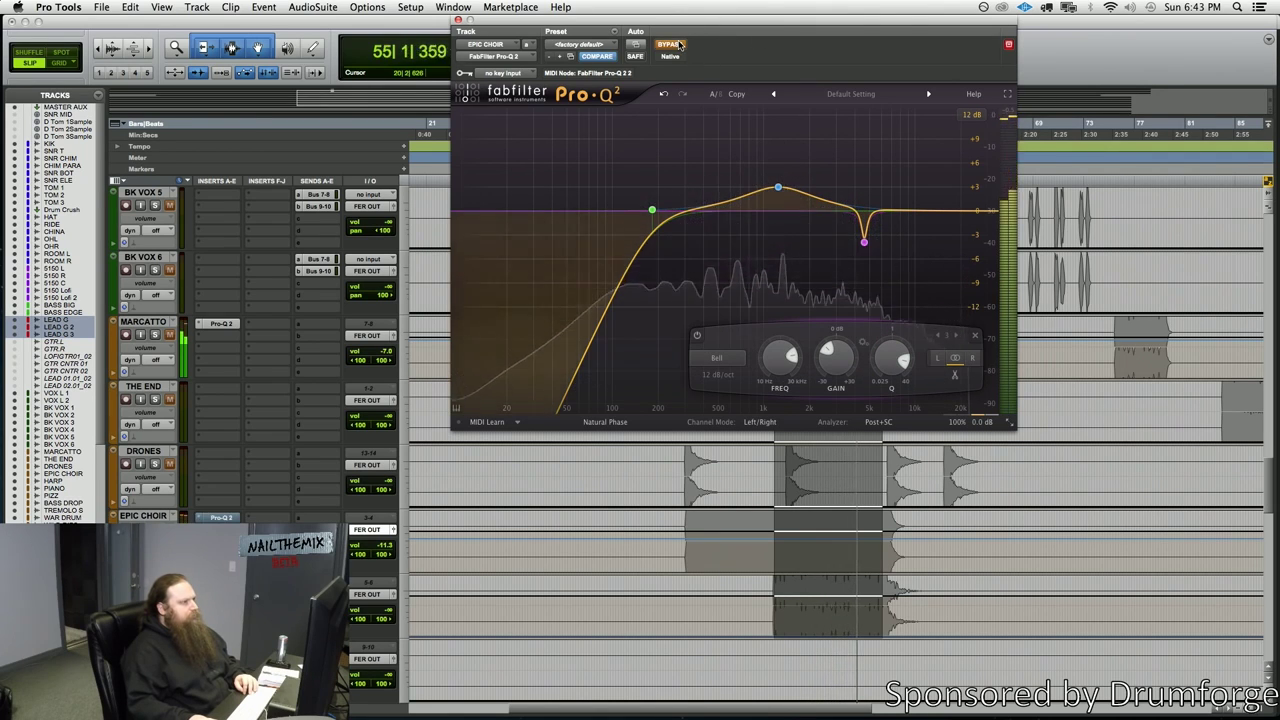
{"action": "left_click", "coordinate": [678, 45]}
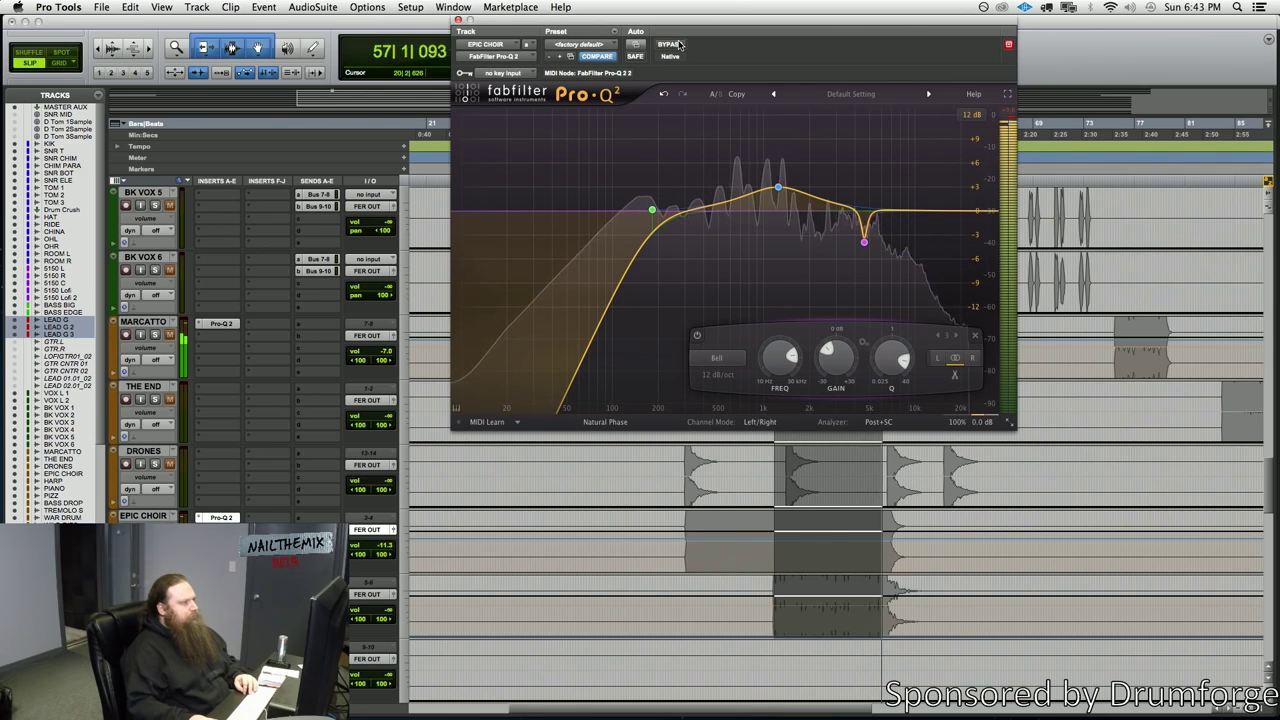
{"action": "left_click", "coordinate": [678, 45]}
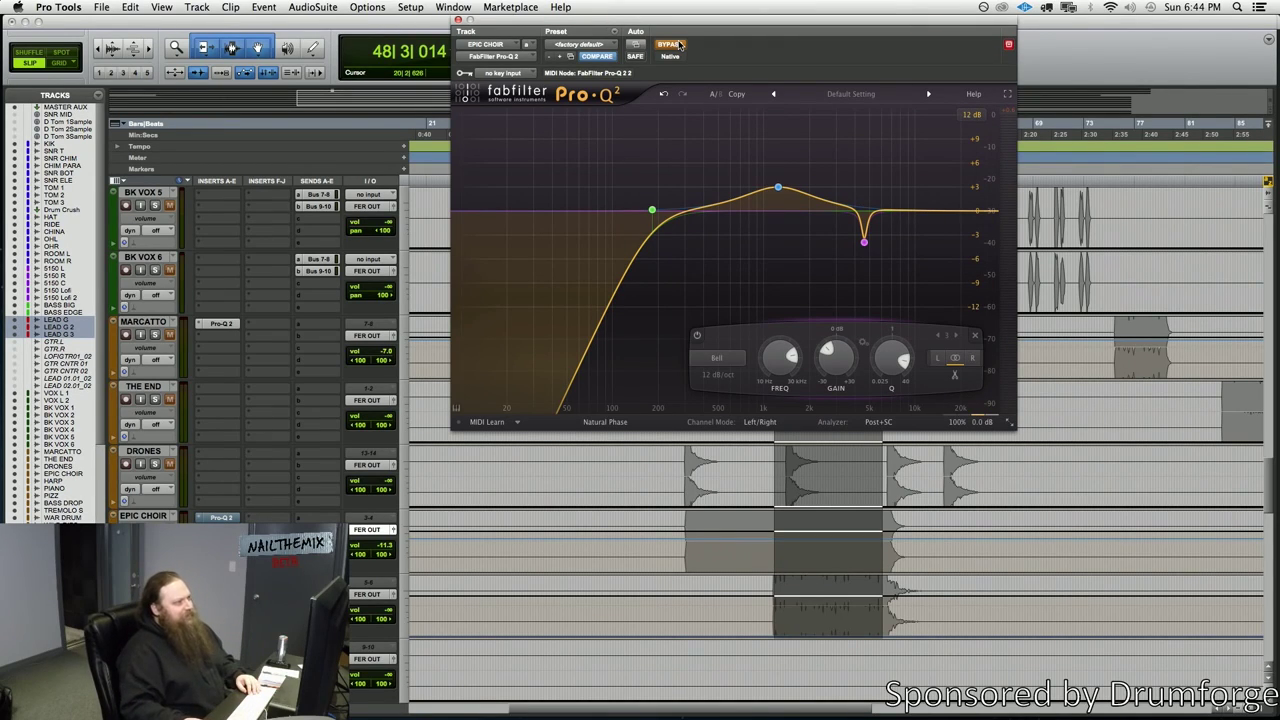
{"action": "left_click", "coordinate": [679, 45]}
{"action": "key", "text": "space"}
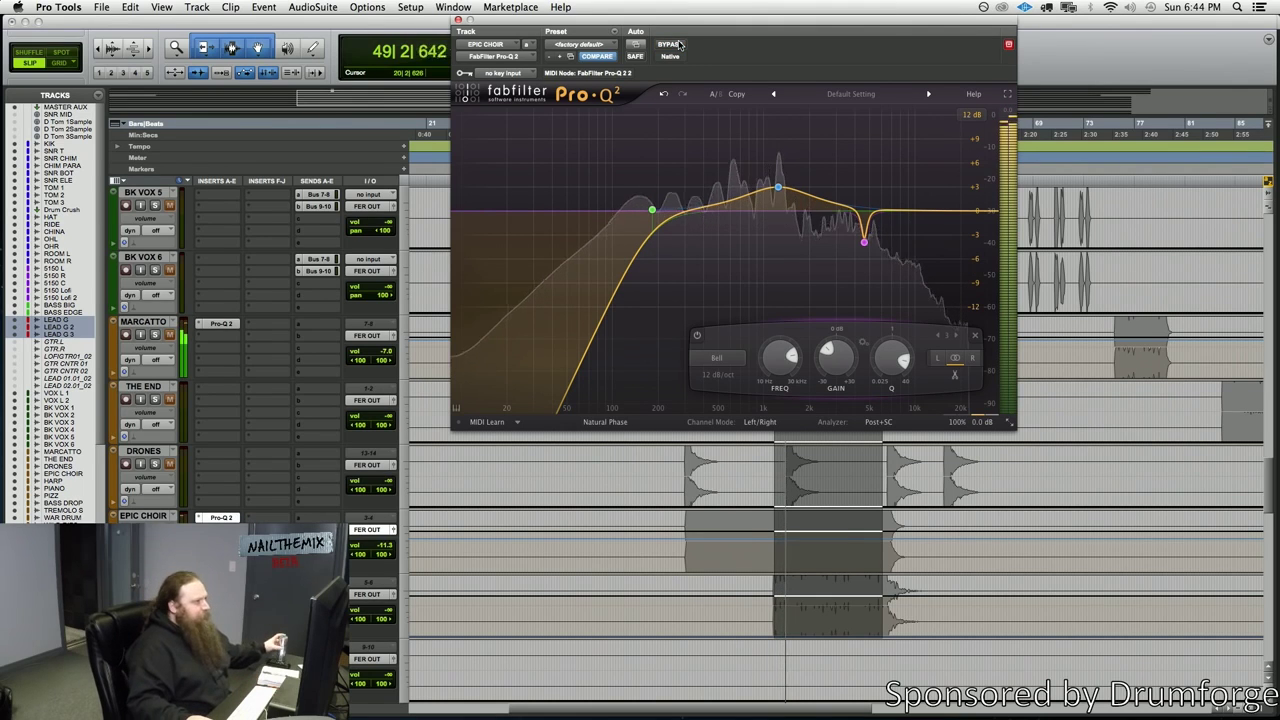
{"action": "left_click", "coordinate": [679, 45]}
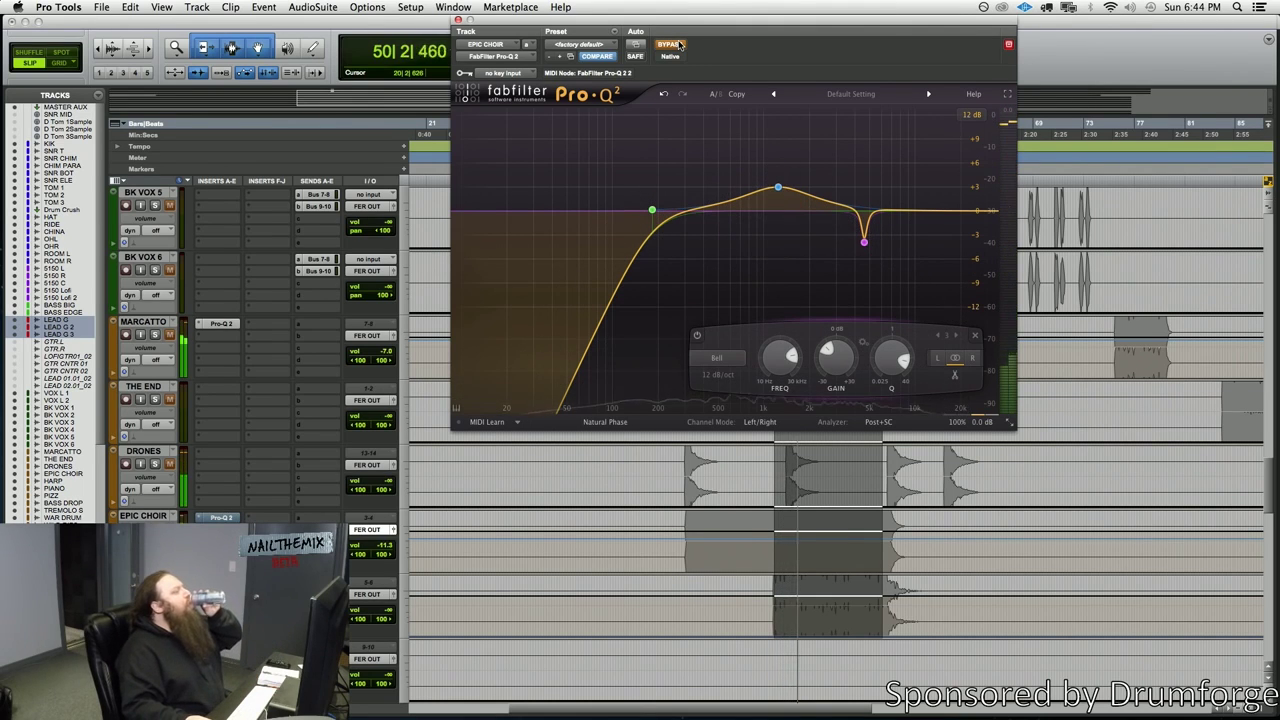
{"action": "left_click", "coordinate": [679, 45]}
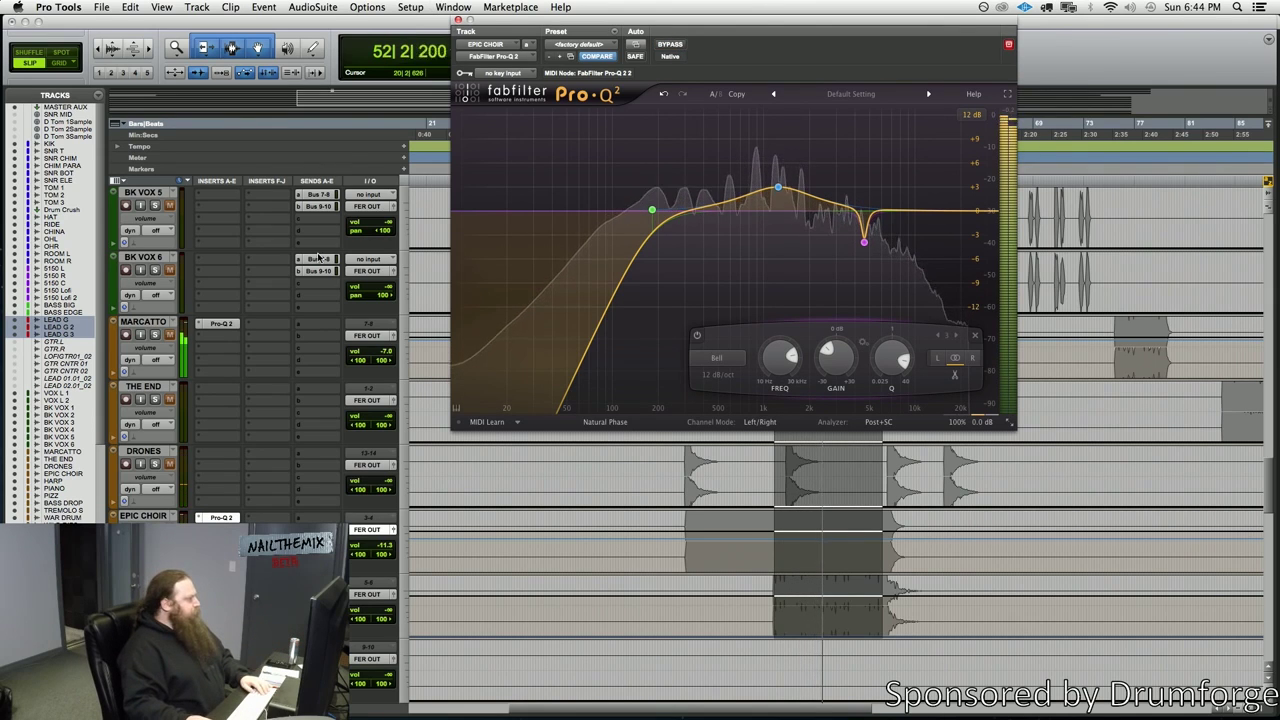
{"action": "left_click", "coordinate": [458, 21]}
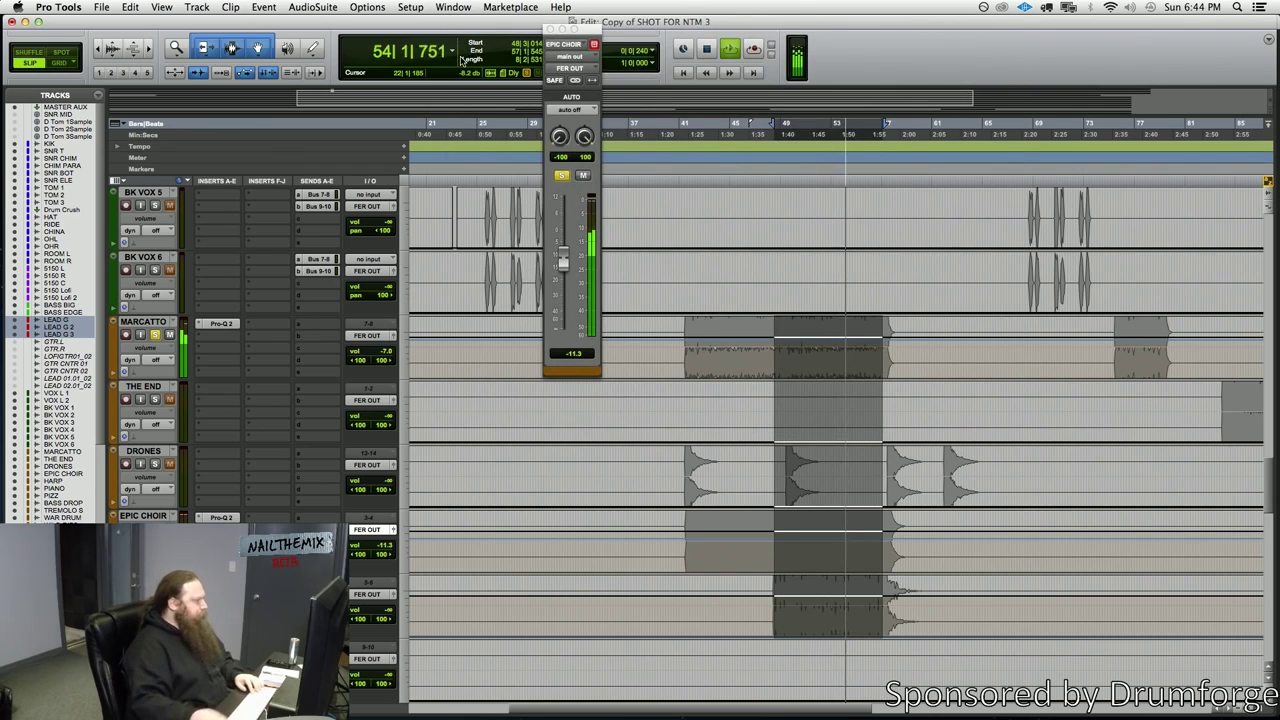
Try the MARCATTO volume at -4.1 dB, take the track out of solo, and lower it to -15.6 dB
{"action": "left_click", "coordinate": [393, 336]}
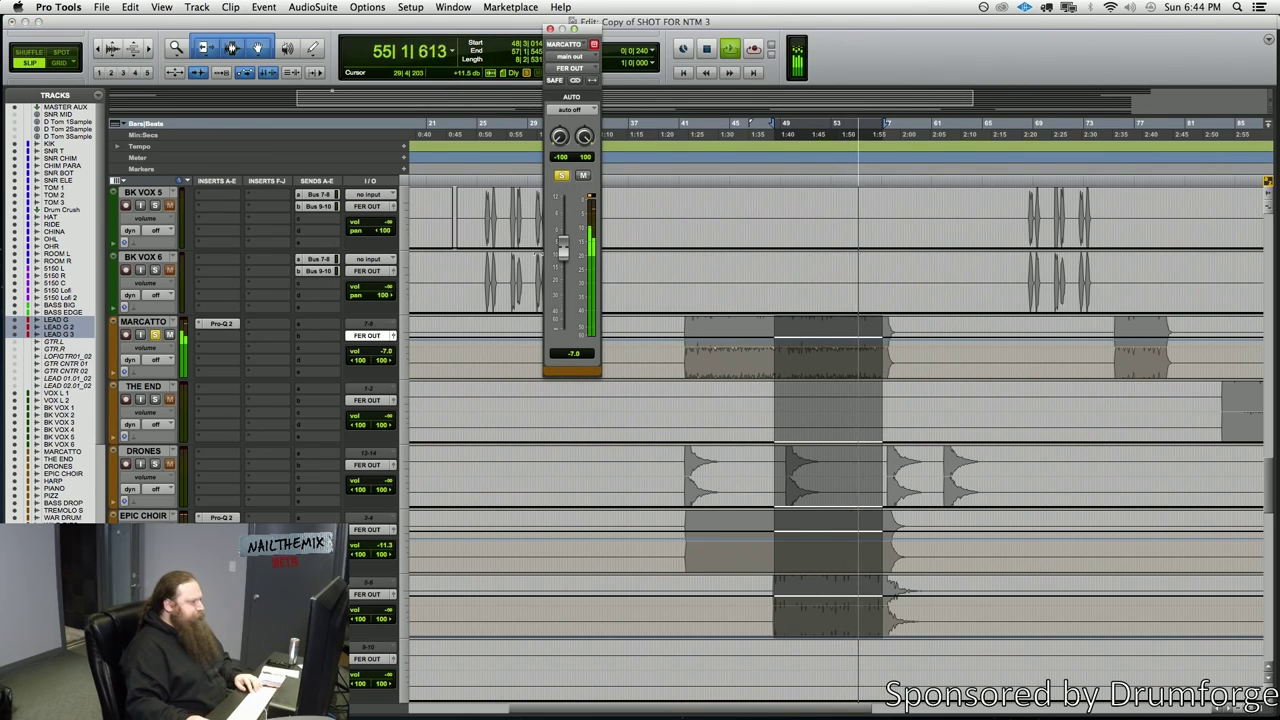
{"action": "left_click_drag", "start_coordinate": [563, 251], "coordinate": [563, 241]}
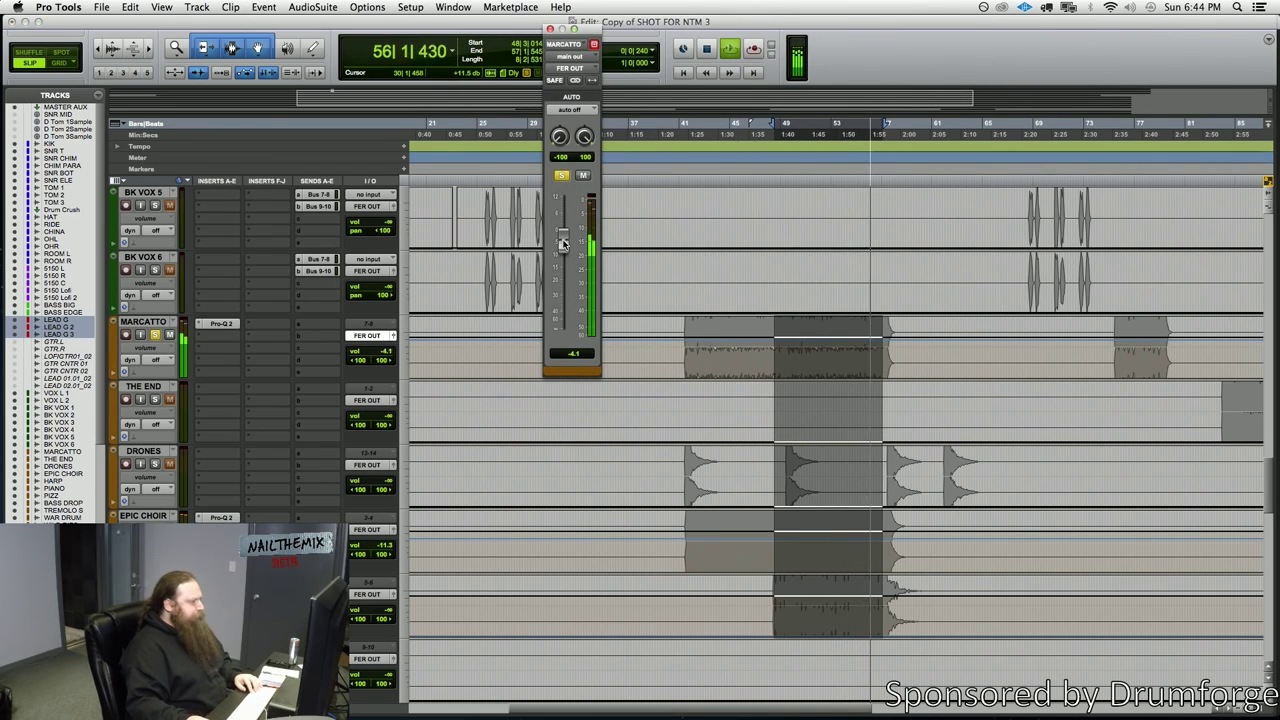
{"action": "left_click", "coordinate": [157, 336]}
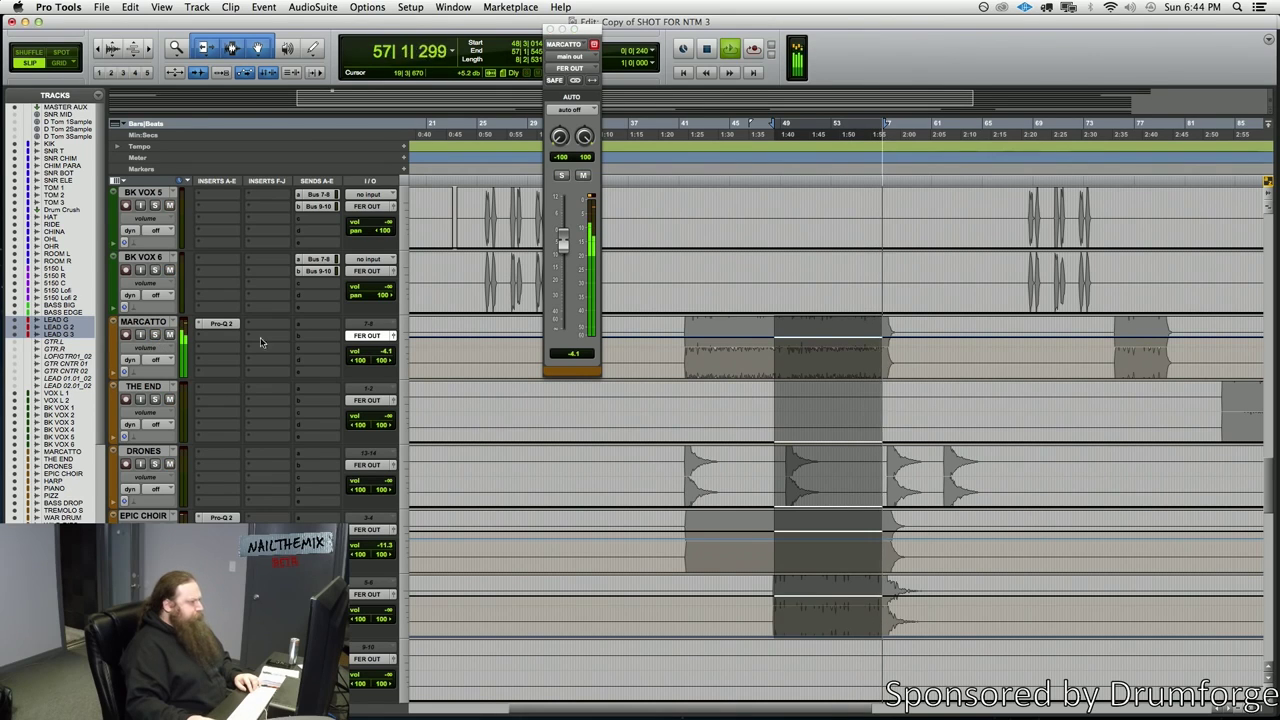
{"action": "left_click_drag", "start_coordinate": [563, 244], "coordinate": [564, 275]}
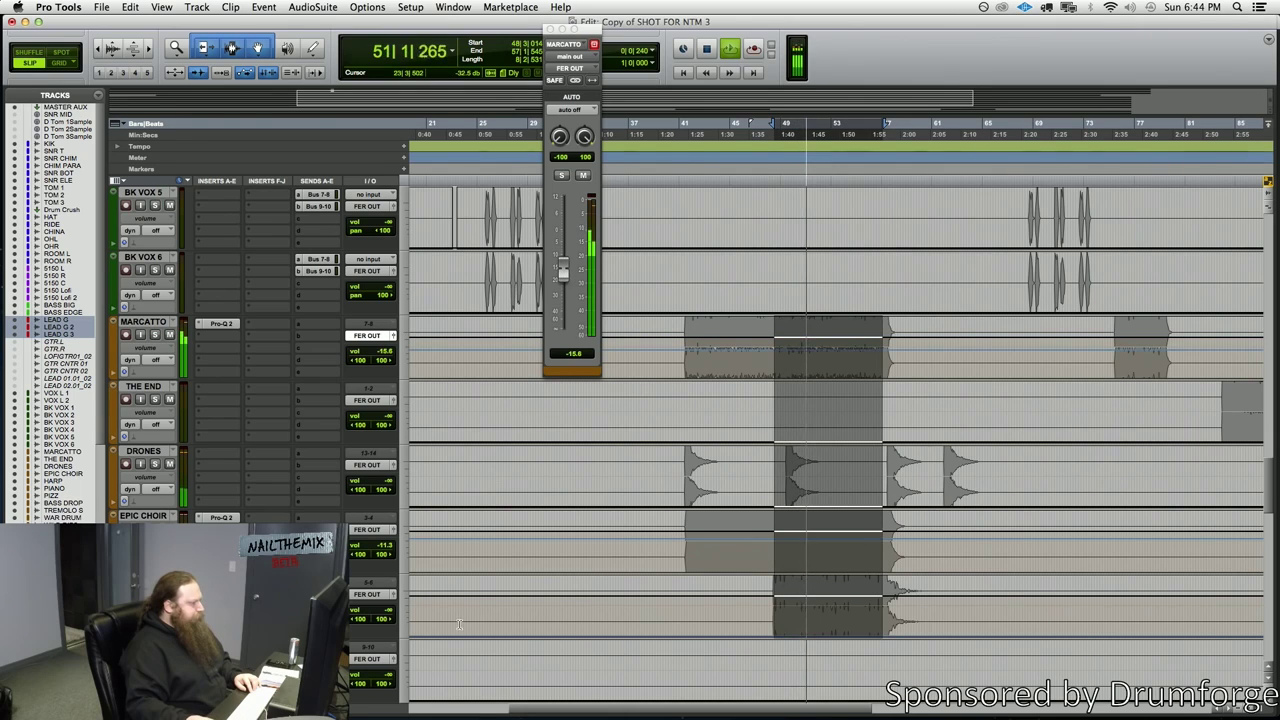
Lower the EPIC CHOIR volume to -19.0 dB in the full mix
{"action": "left_click", "coordinate": [394, 598]}
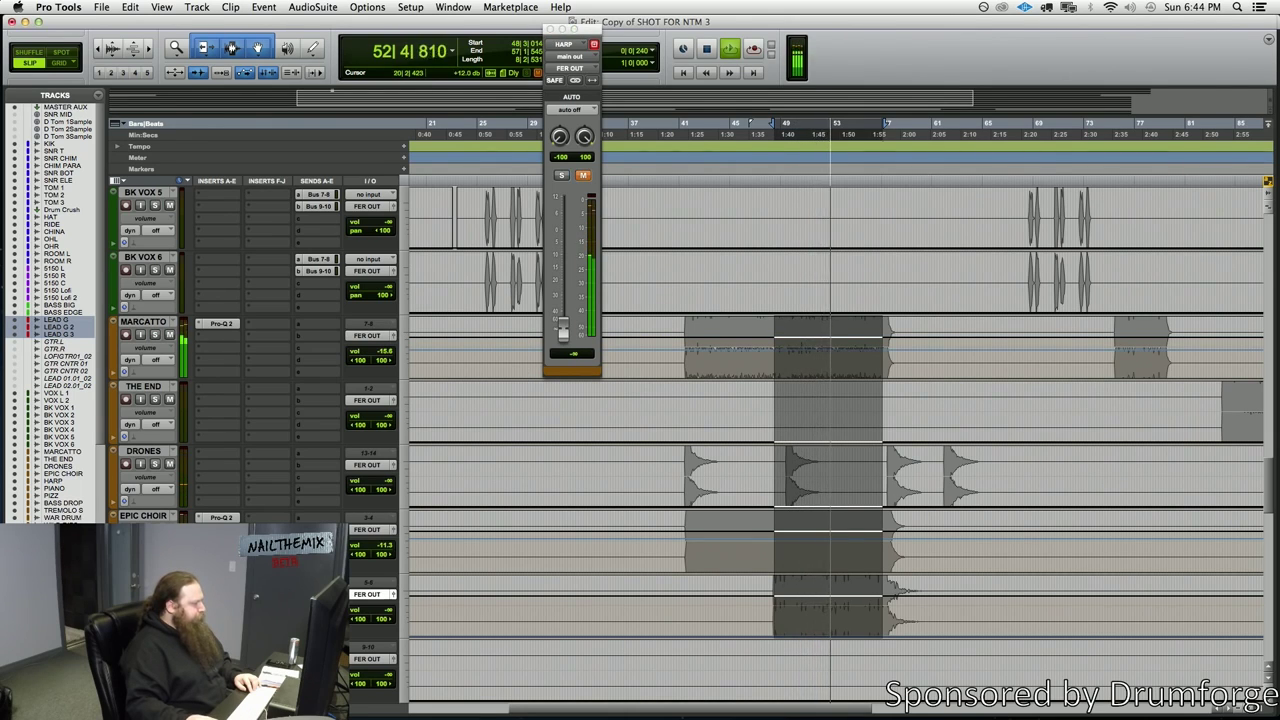
{"action": "left_click", "coordinate": [393, 530]}
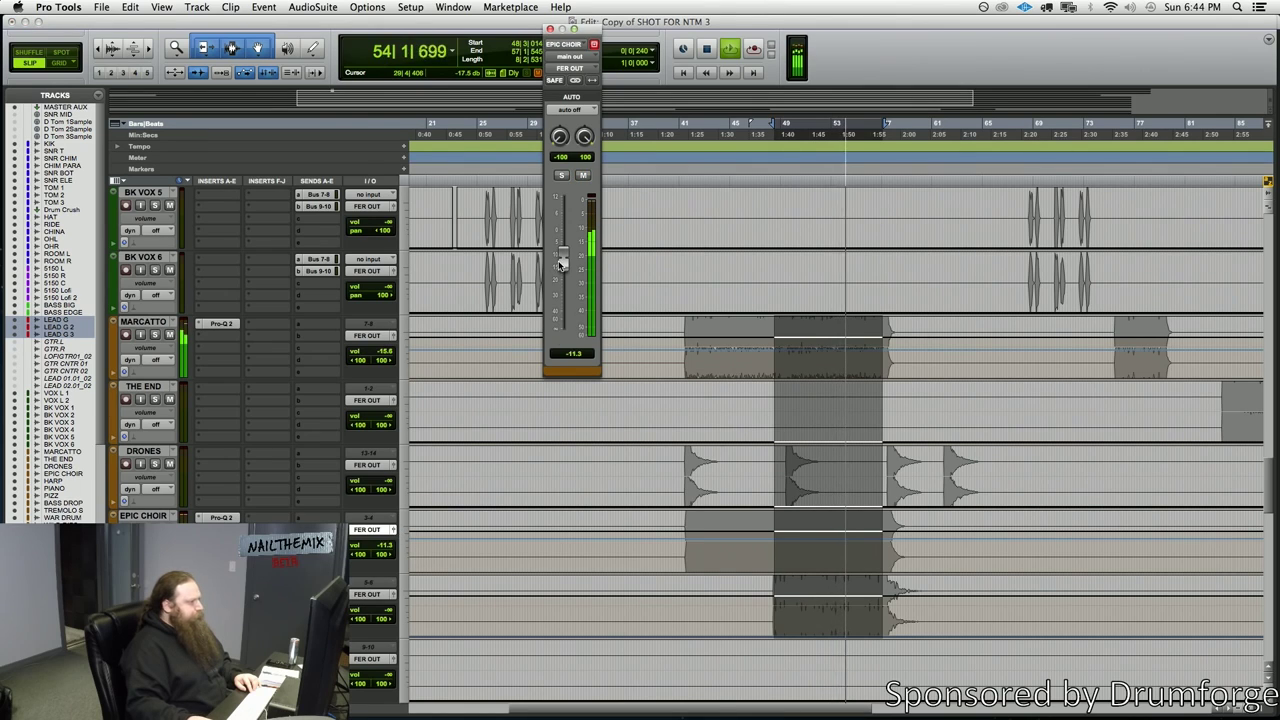
{"action": "left_click_drag", "start_coordinate": [563, 261], "coordinate": [564, 281]}
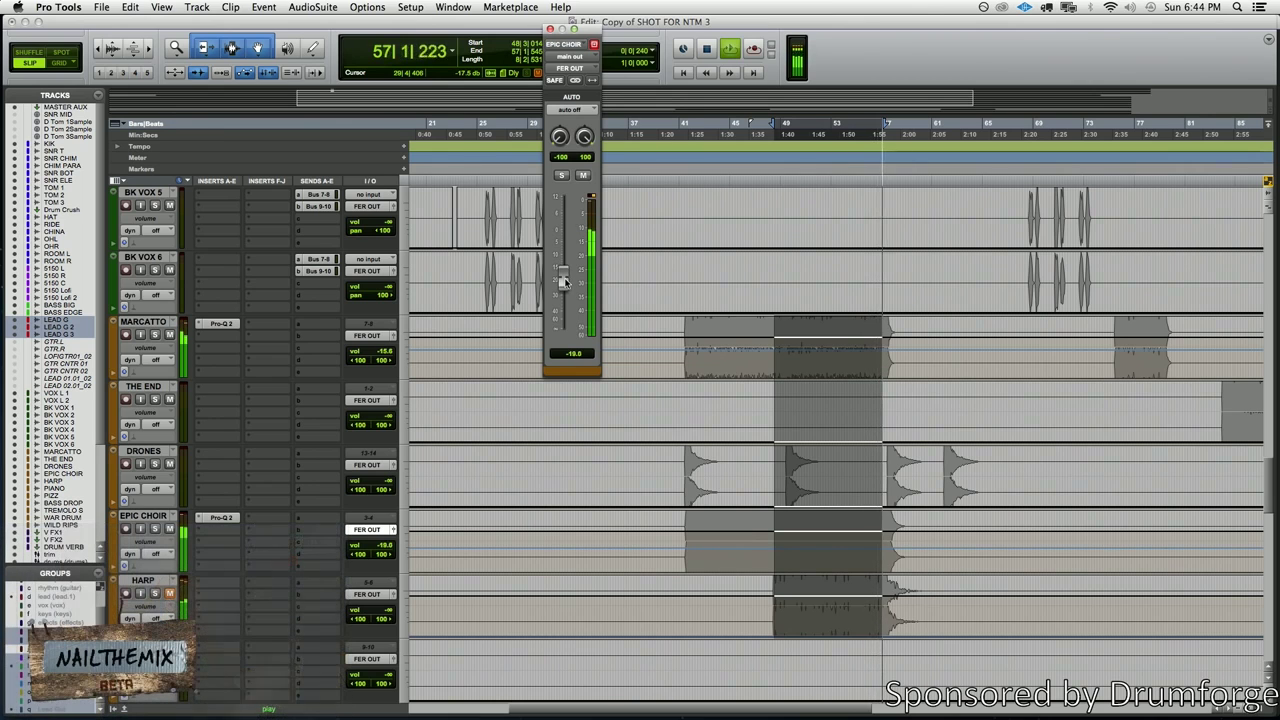
Lower the MARCATTO volume to -19.0 dB and stop playback
{"action": "scroll", "coordinate": [487, 522], "scroll_direction": "down", "scroll_amount": 3}
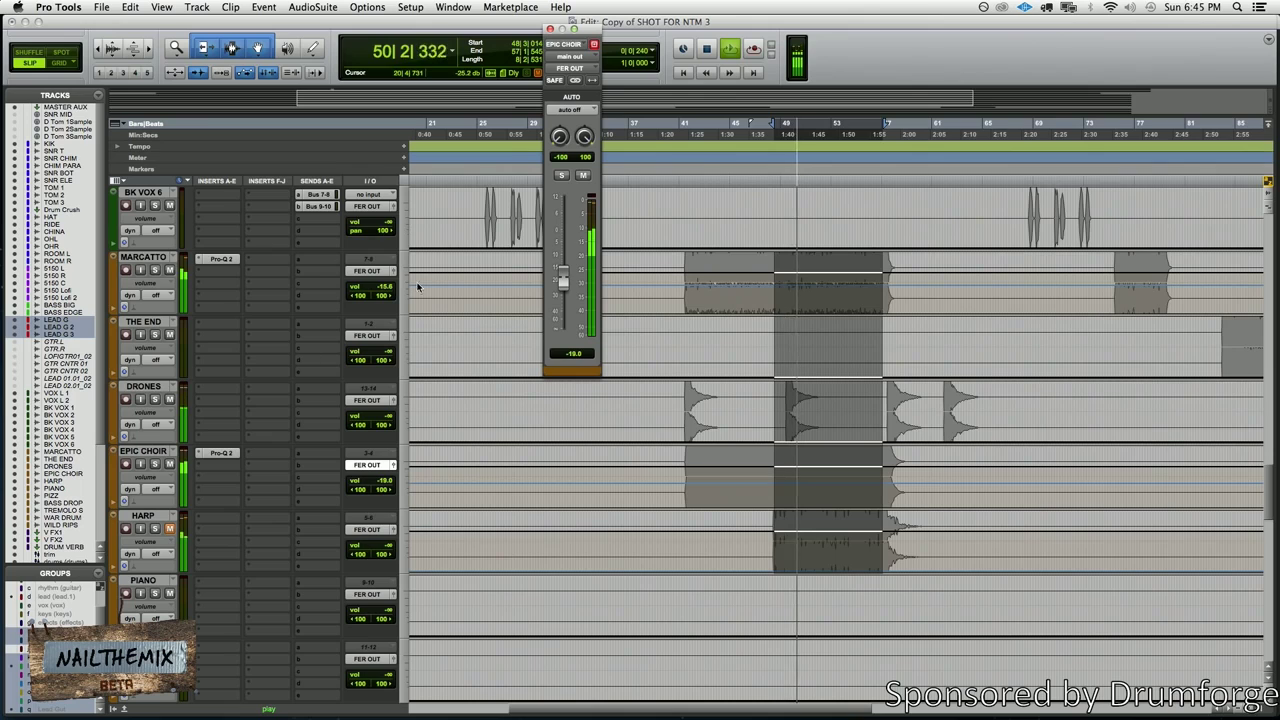
{"action": "left_click", "coordinate": [395, 271]}
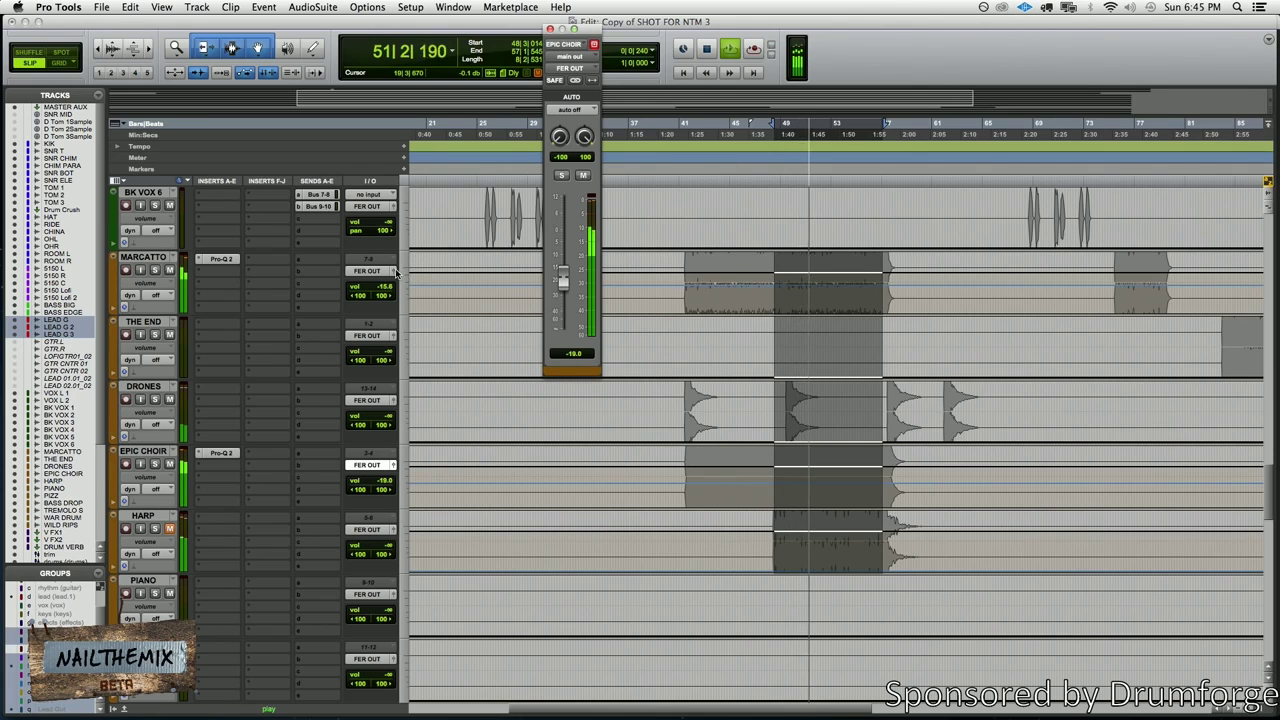
{"action": "left_click_drag", "start_coordinate": [563, 270], "coordinate": [566, 281]}
{"action": "key", "text": "space"}
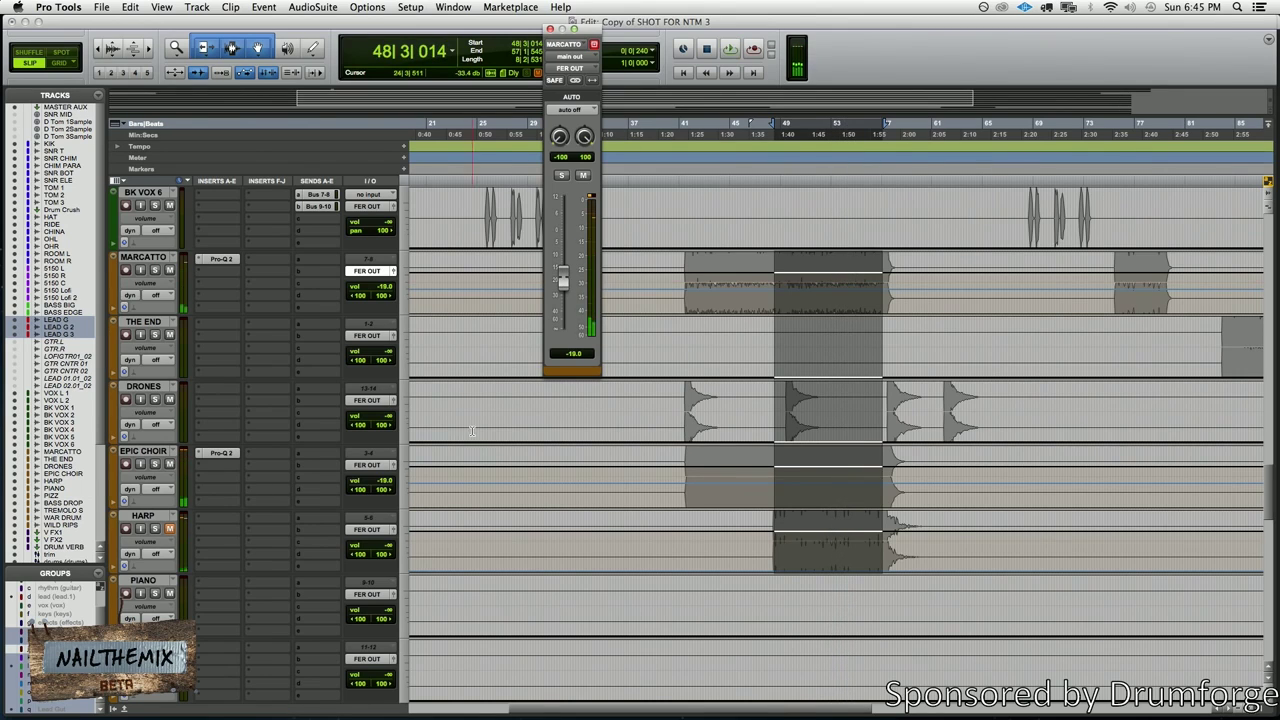
Lower the EPIC CHOIR volume to -22.6 dB and play the section in the full mix
{"action": "left_click", "coordinate": [394, 466]}
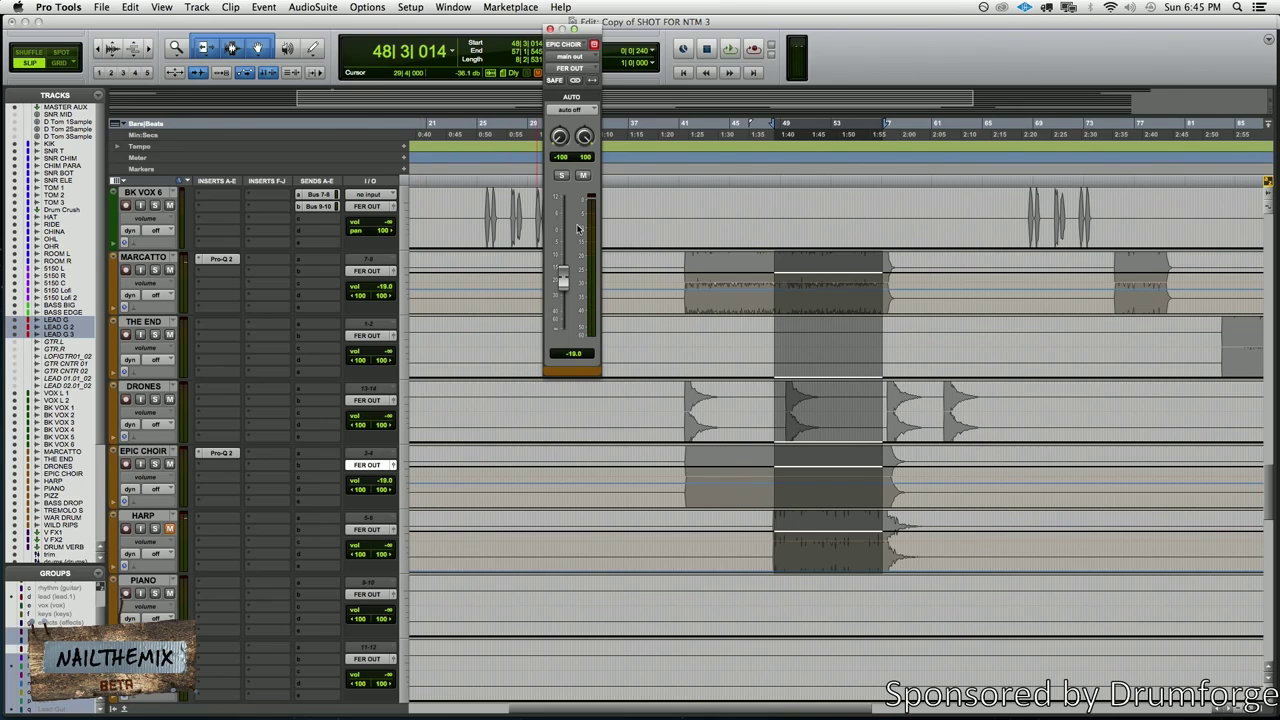
{"action": "left_click_drag", "start_coordinate": [563, 281], "coordinate": [564, 286]}
{"action": "key", "text": "space"}
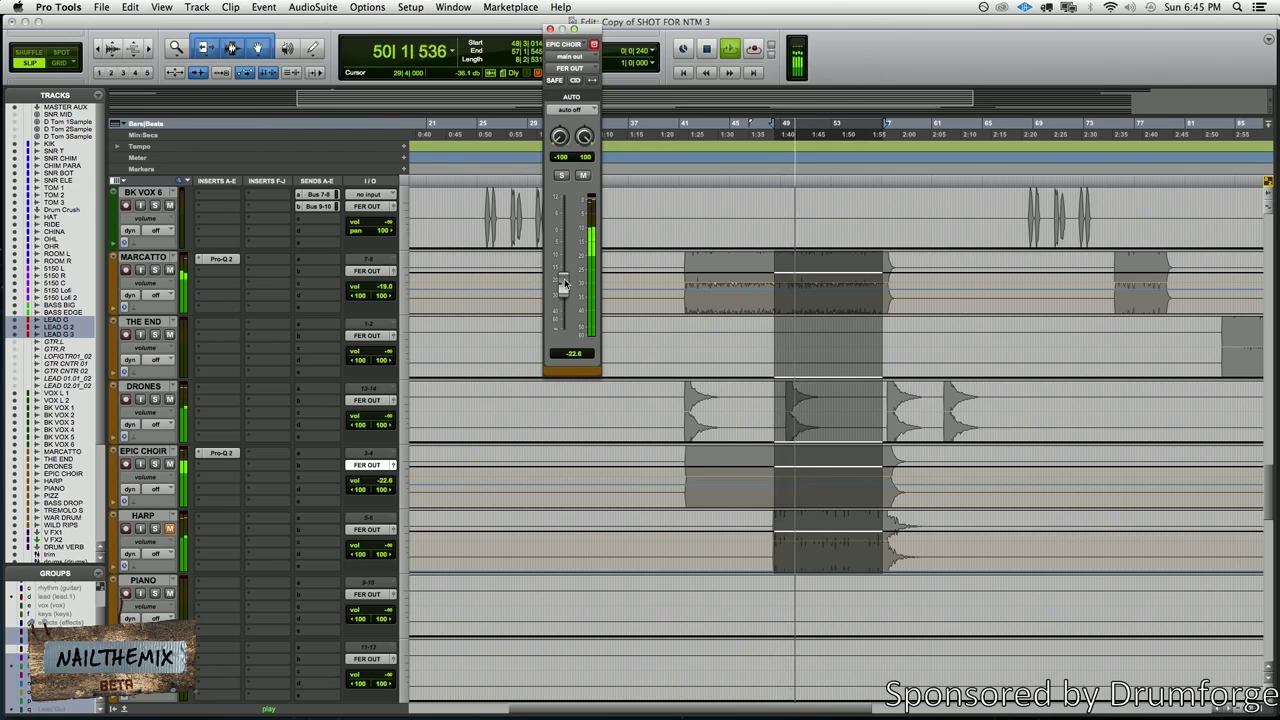
{"action": "mouse_move", "coordinate": [564, 285]}
{"action": "left_mouse_down"}
{"action": "mouse_move", "coordinate": [575, 248]}
{"action": "mouse_move", "coordinate": [567, 301]}
{"action": "mouse_move", "coordinate": [567, 283]}
{"action": "left_mouse_up"}
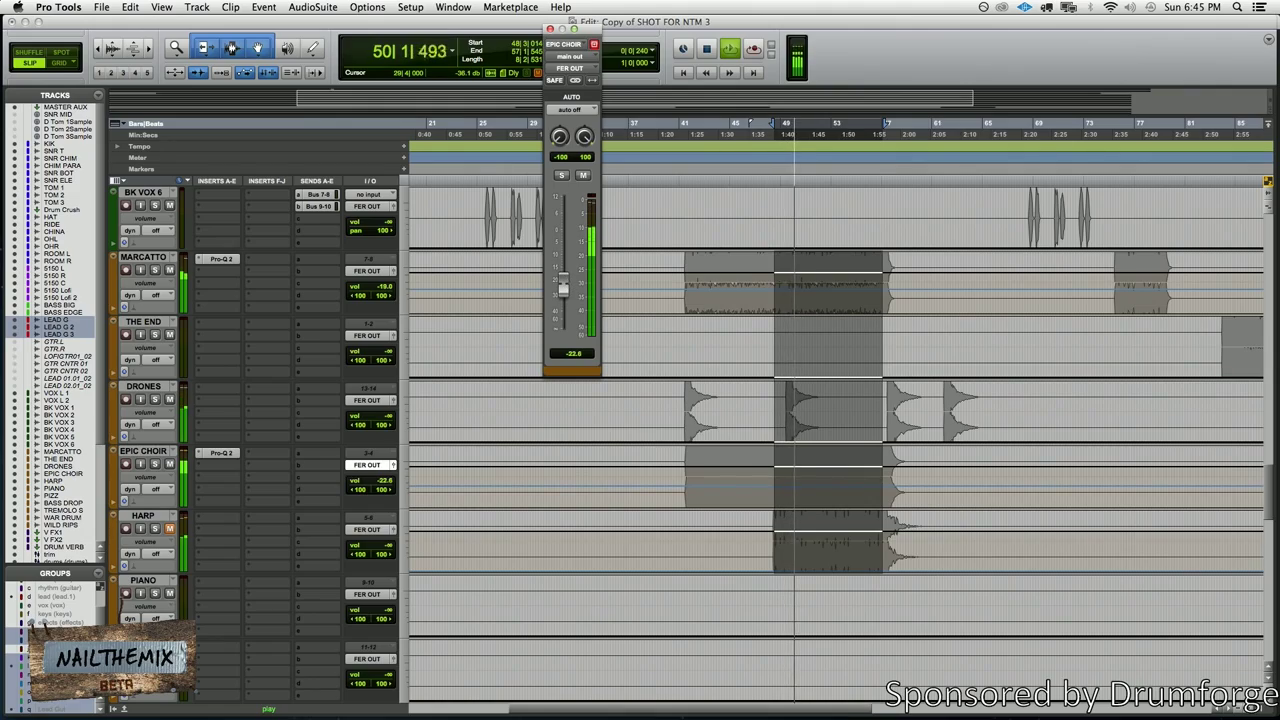
Lower the HAT track's volume to -25.2 dB while the song plays
{"action": "scroll", "coordinate": [604, 387], "scroll_direction": "up", "scroll_amount": 10}
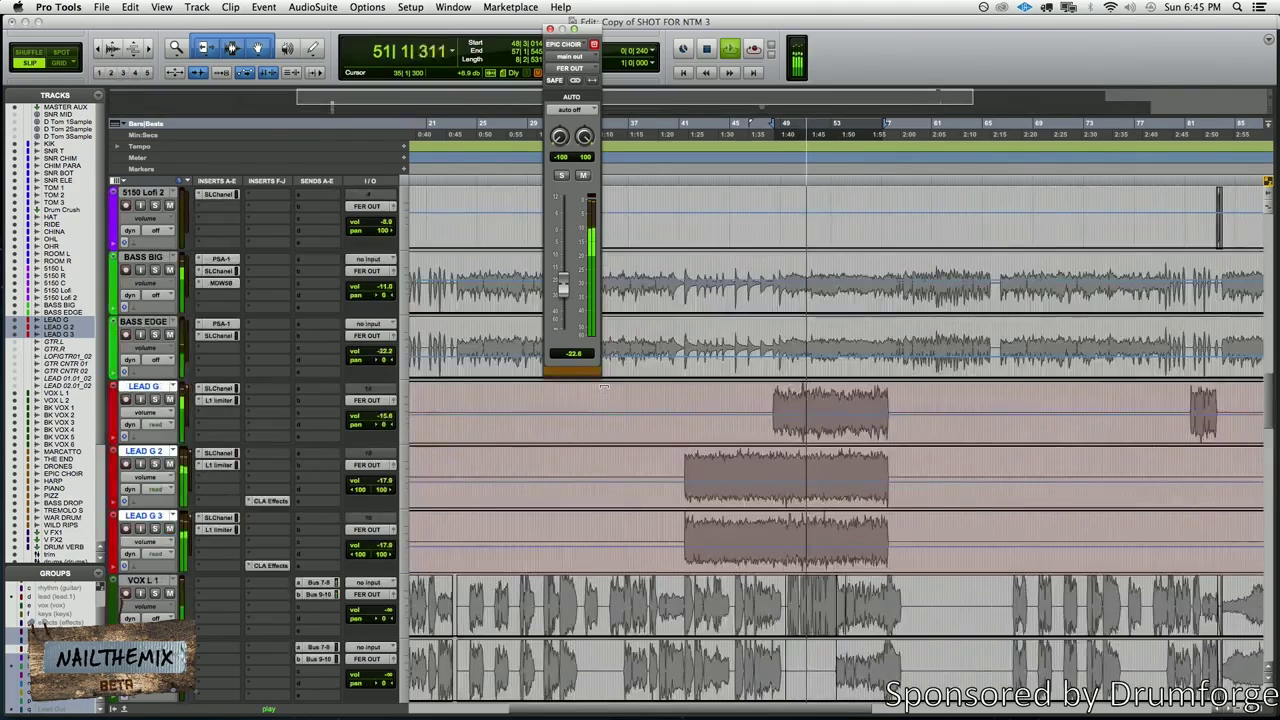
{"action": "scroll", "coordinate": [604, 387], "scroll_direction": "up", "scroll_amount": 15}
{"action": "left_click", "coordinate": [392, 465]}
{"action": "left_click_drag", "start_coordinate": [561, 279], "coordinate": [563, 285]}
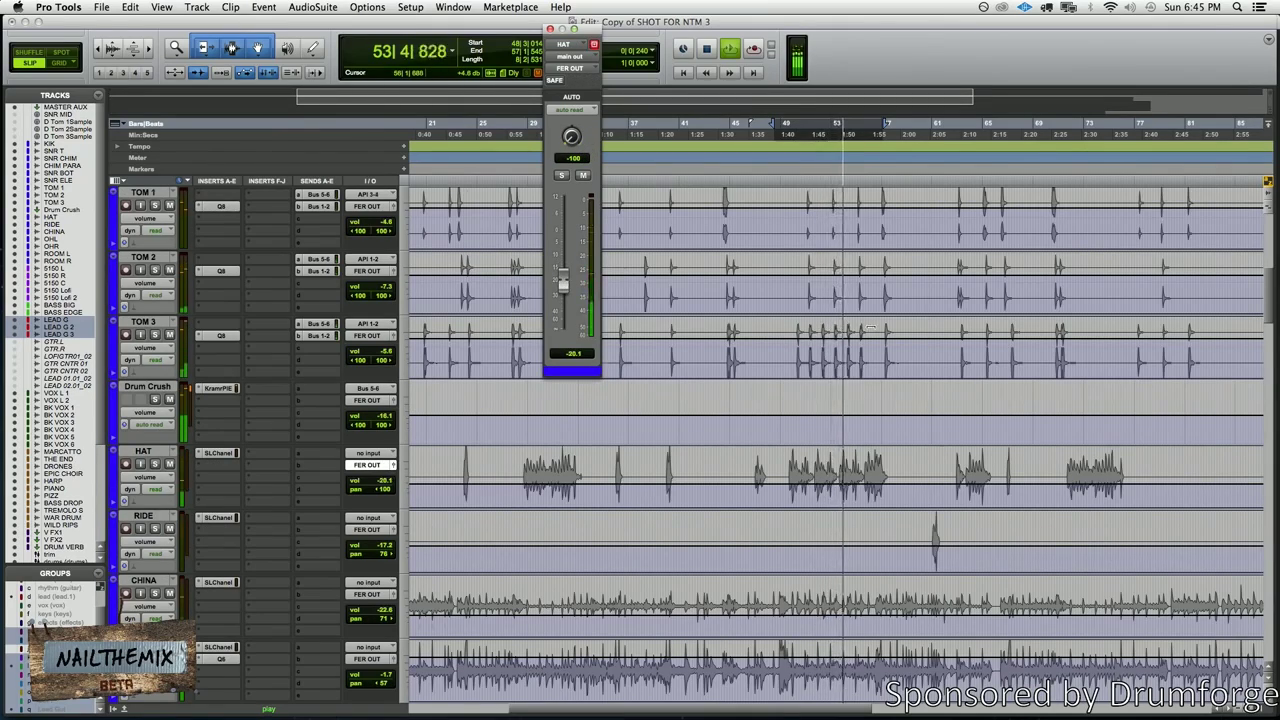
{"action": "scroll", "coordinate": [870, 326], "scroll_direction": "down", "scroll_amount": 15}
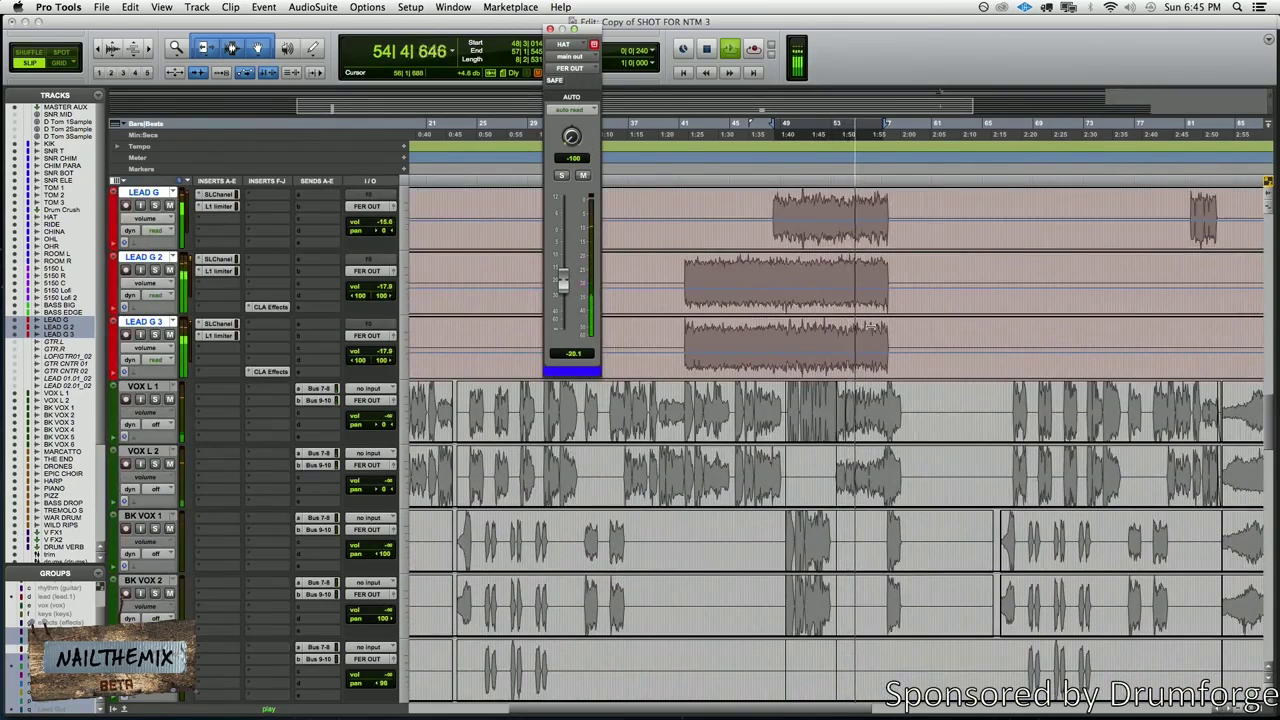
{"action": "scroll", "coordinate": [870, 326], "scroll_direction": "up", "scroll_amount": 12}
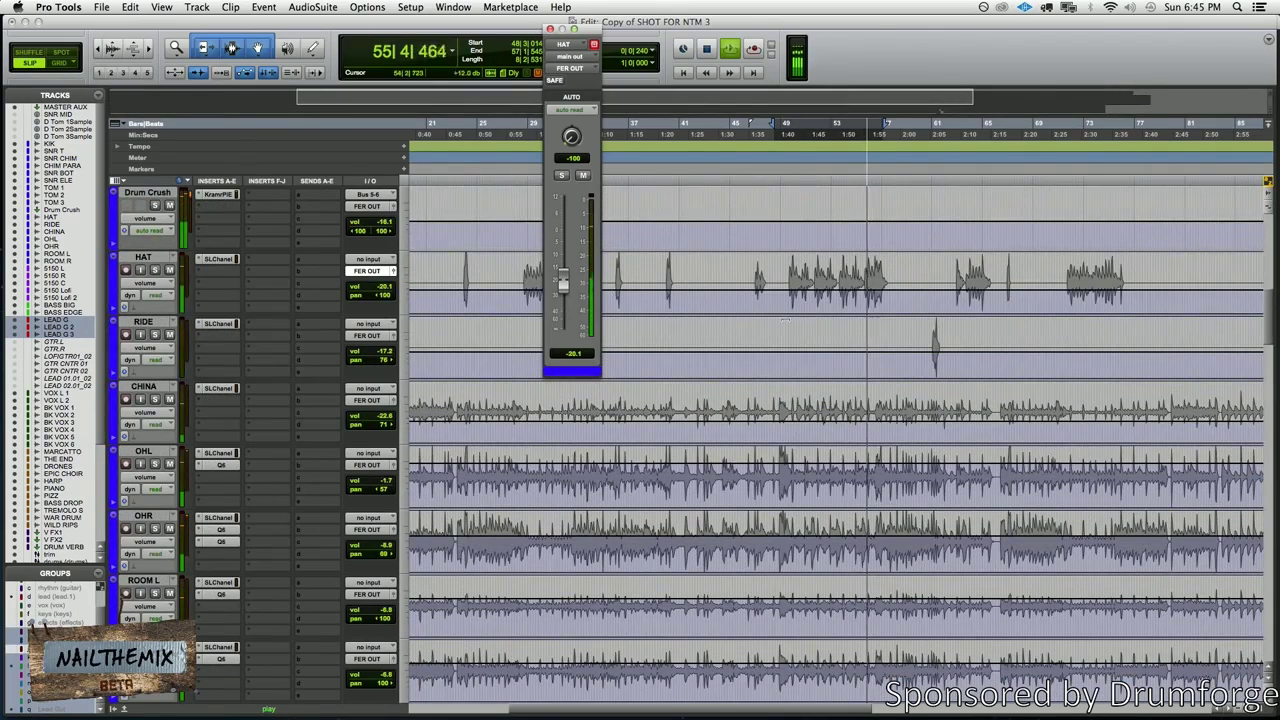
{"action": "left_click", "coordinate": [393, 271]}
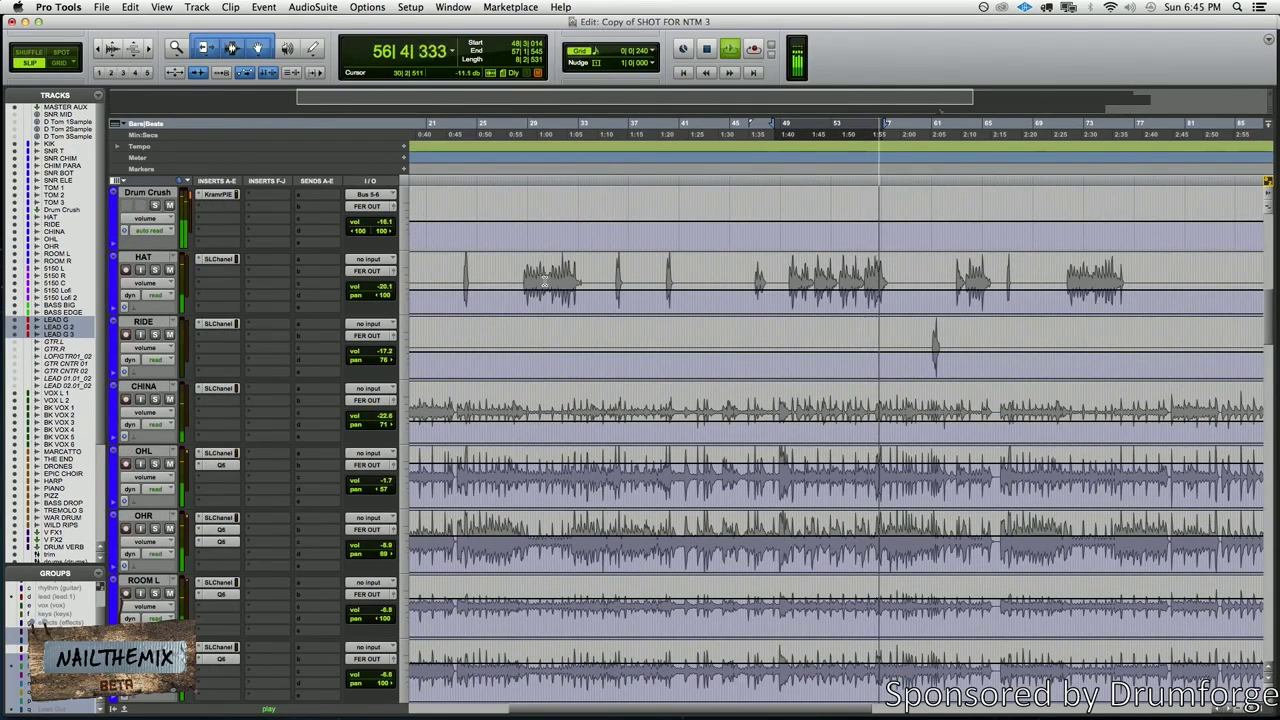
{"action": "left_click", "coordinate": [367, 271]}
{"action": "left_click_drag", "start_coordinate": [555, 286], "coordinate": [562, 294]}
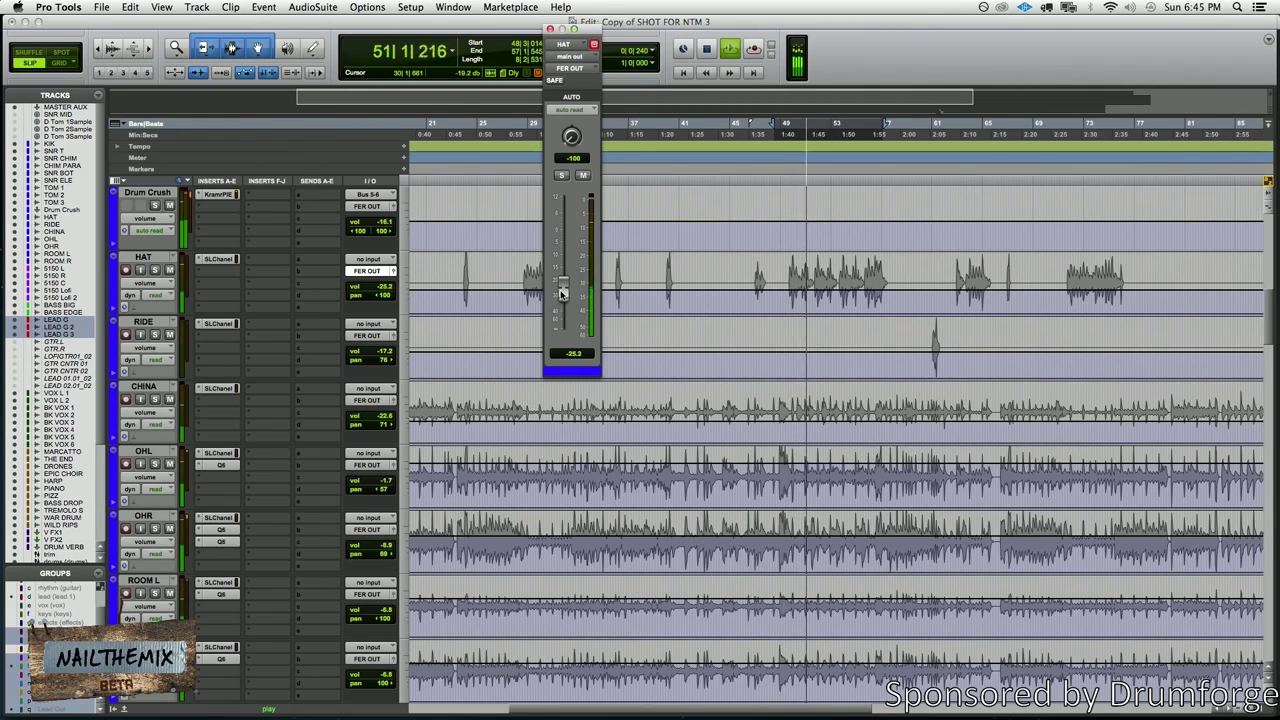
Unmute the HARP track among the orchestral tracks
{"action": "scroll", "coordinate": [799, 259], "scroll_direction": "down", "scroll_amount": 10}
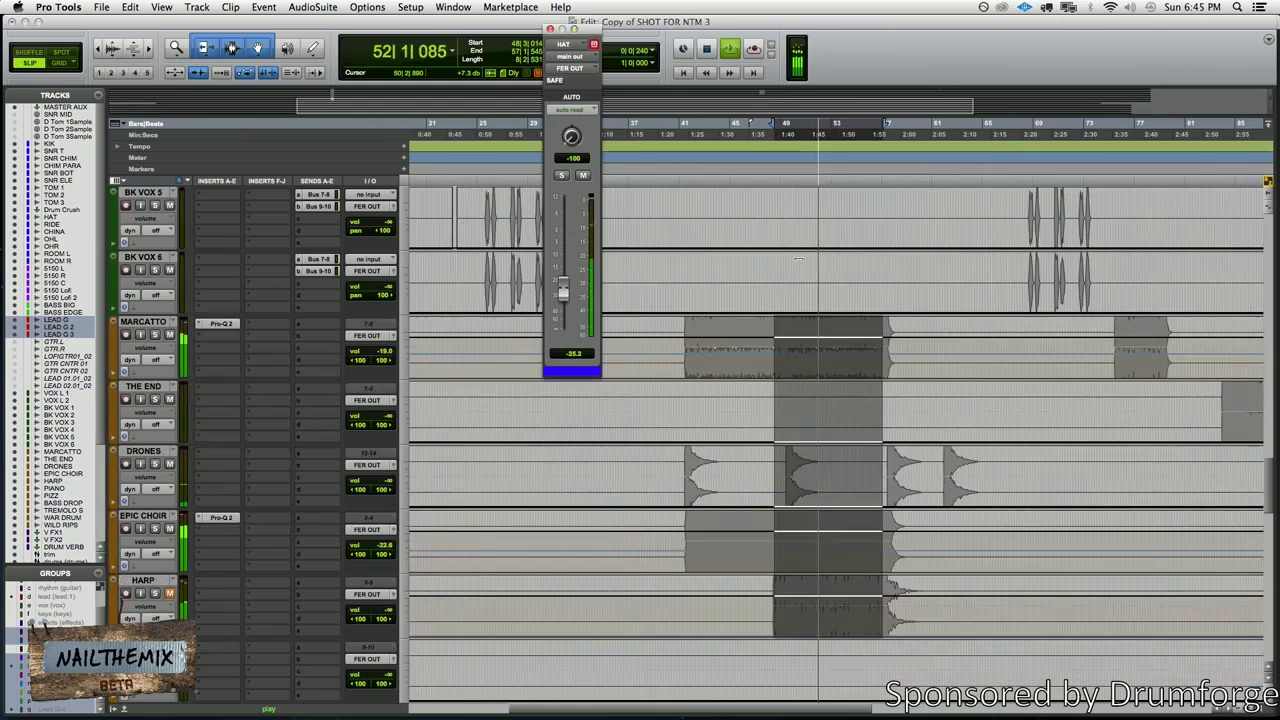
{"action": "scroll", "coordinate": [799, 259], "scroll_direction": "down", "scroll_amount": 1}
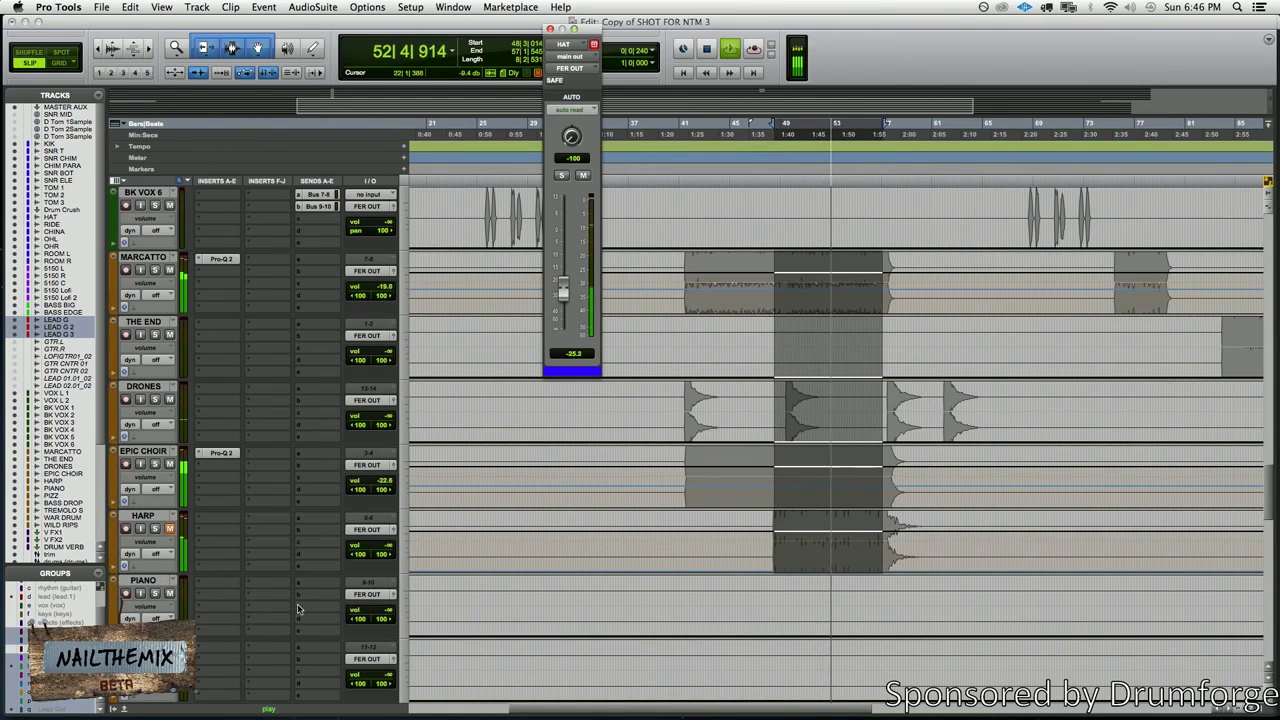
{"action": "left_click", "coordinate": [174, 528]}
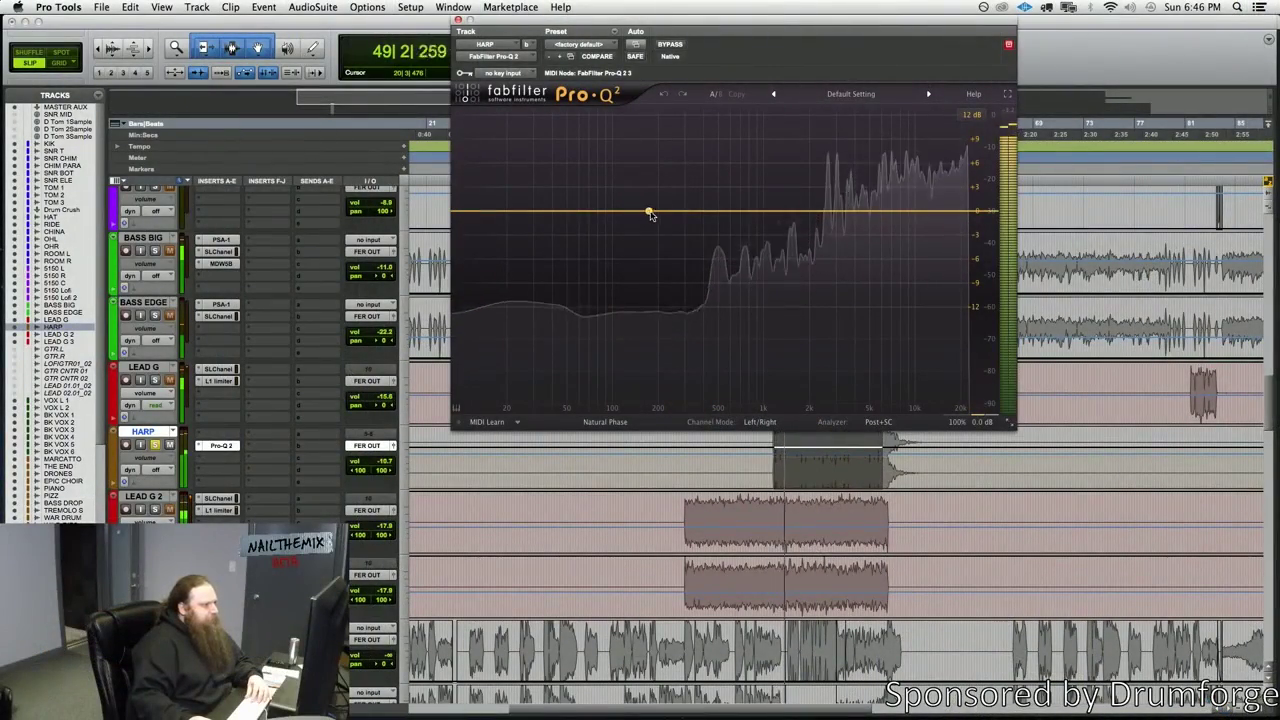
Add a Low Cut band at about 510 Hz to the HARP track's Pro-Q 2
{"action": "left_click", "coordinate": [650, 211]}
{"action": "left_click", "coordinate": [540, 358]}
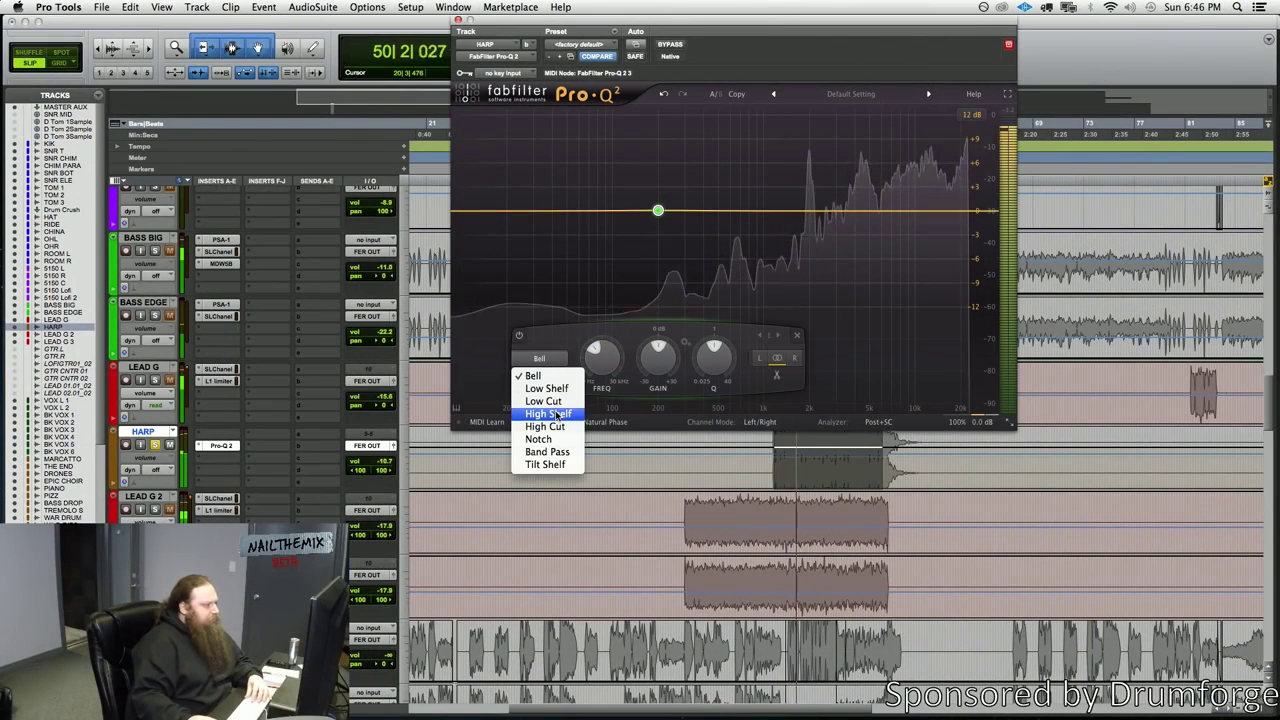
{"action": "left_click", "coordinate": [544, 401]}
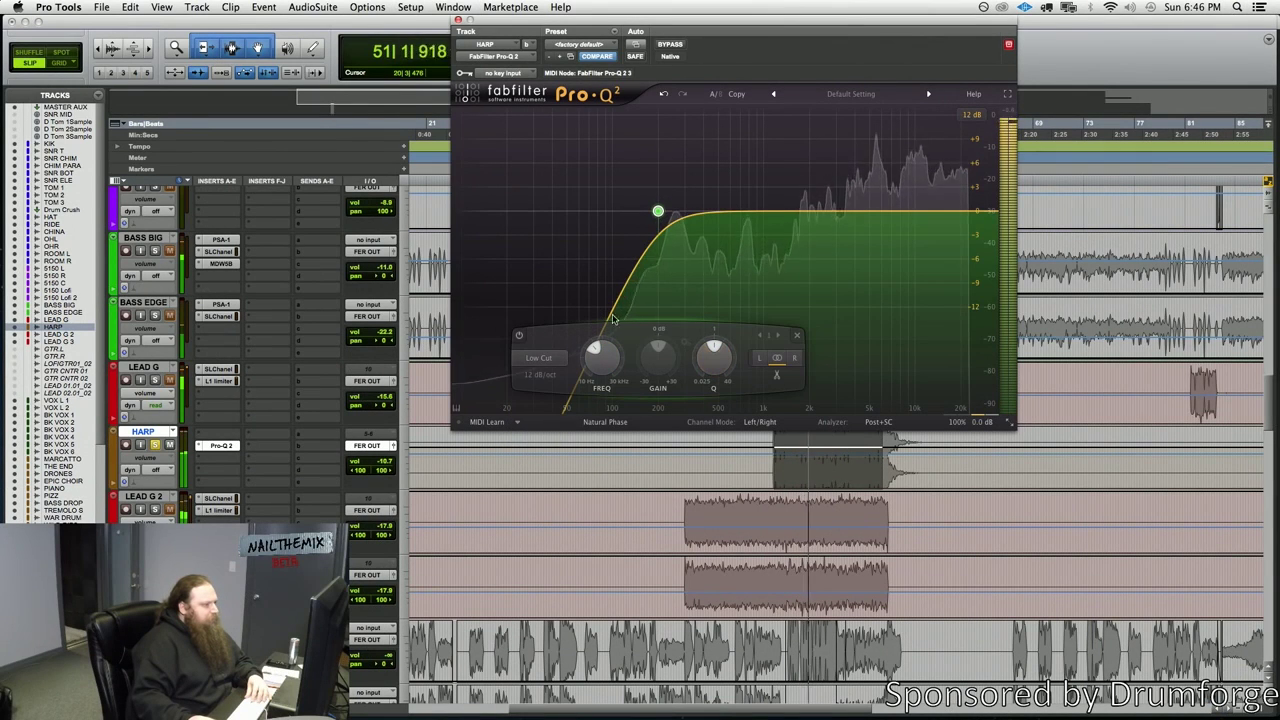
{"action": "left_click_drag", "start_coordinate": [655, 217], "coordinate": [720, 208]}
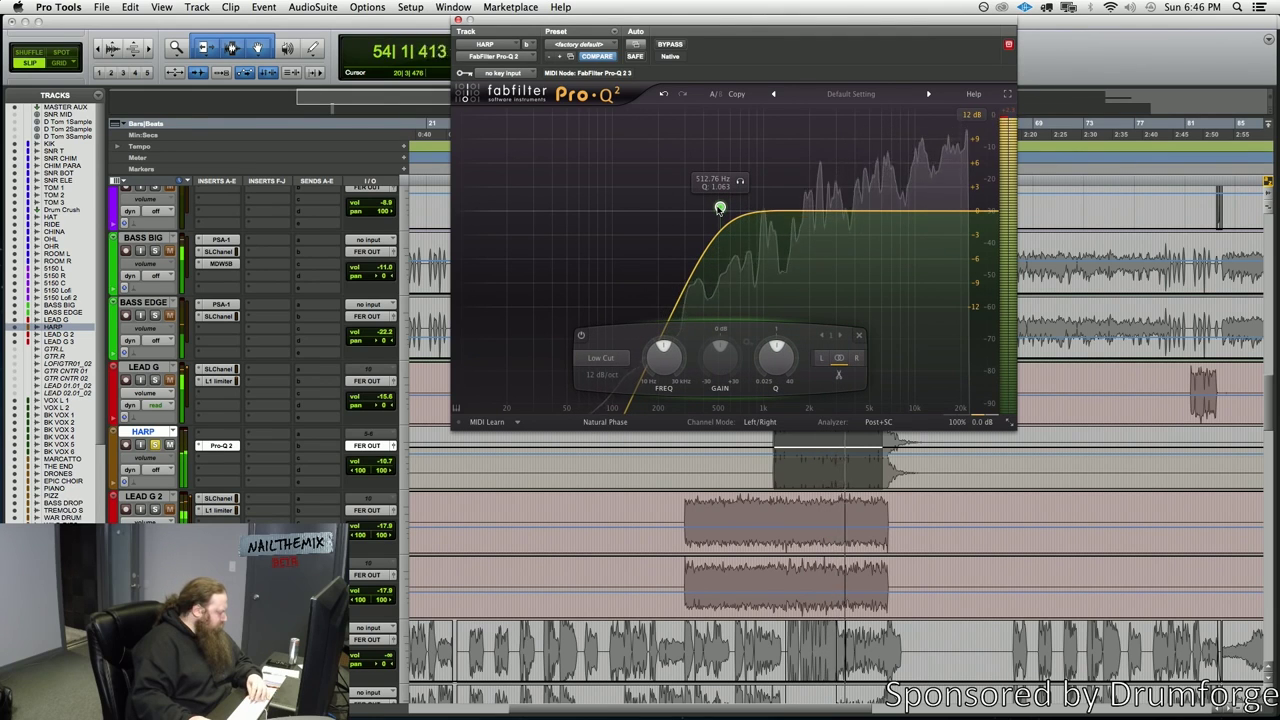
{"action": "left_click_drag", "start_coordinate": [718, 209], "coordinate": [717, 209]}
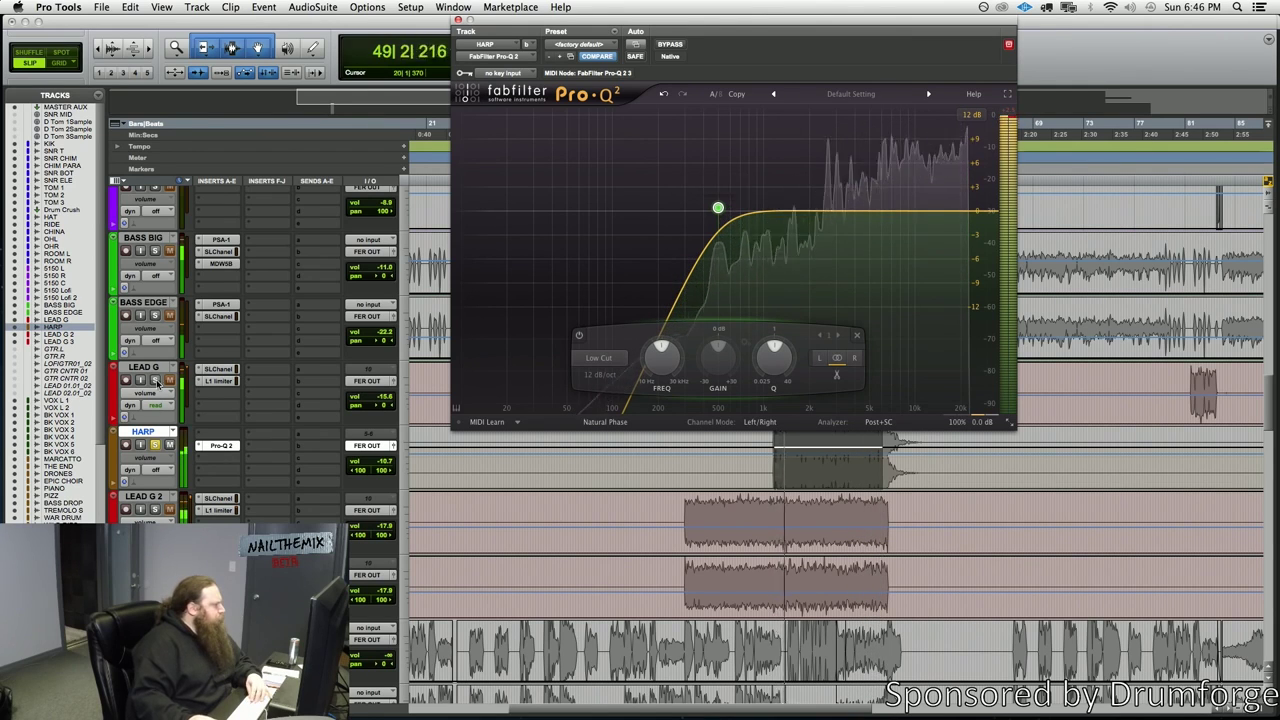
Add a bell boost of about 2 dB near 4 kHz to the HARP EQ
{"action": "left_click", "coordinate": [850, 206]}
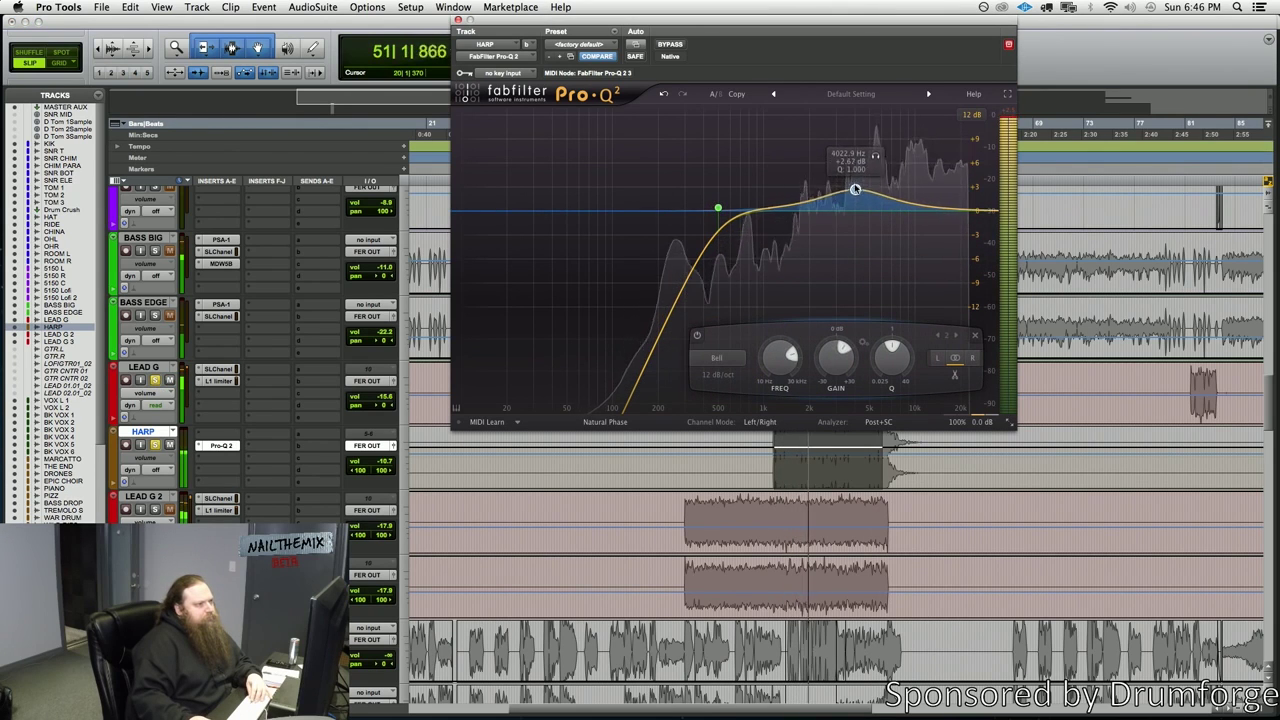
{"action": "left_click_drag", "start_coordinate": [838, 165], "coordinate": [897, 137]}
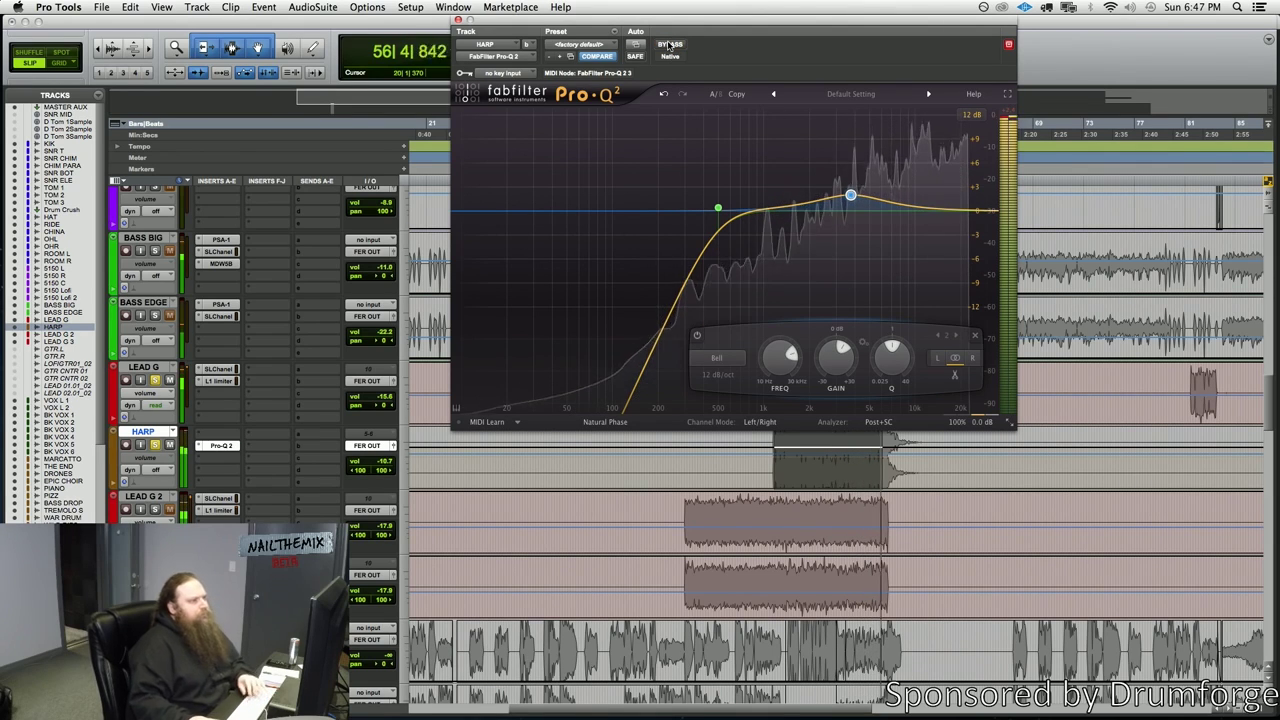
Stop playback, try a wider Q of 0.396 on the HARP bell band, and restore the narrower Q
{"action": "key", "text": "space"}
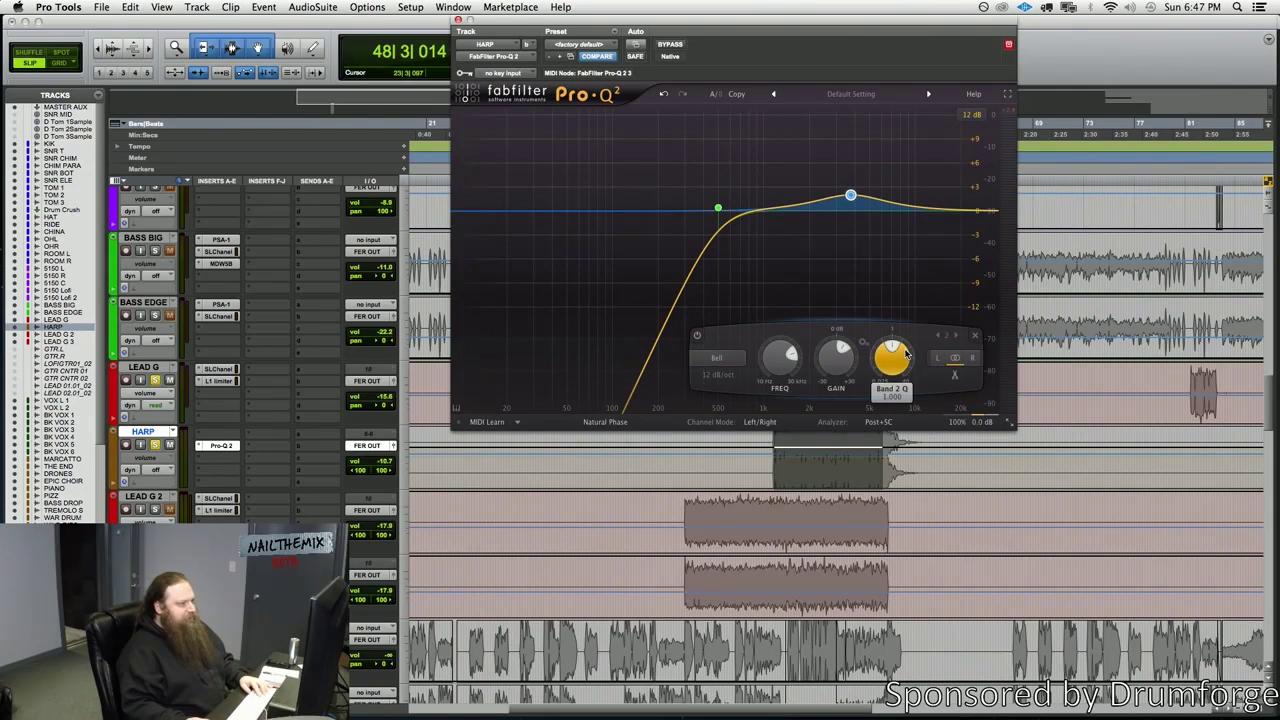
{"action": "left_click_drag", "start_coordinate": [891, 367], "coordinate": [889, 378]}
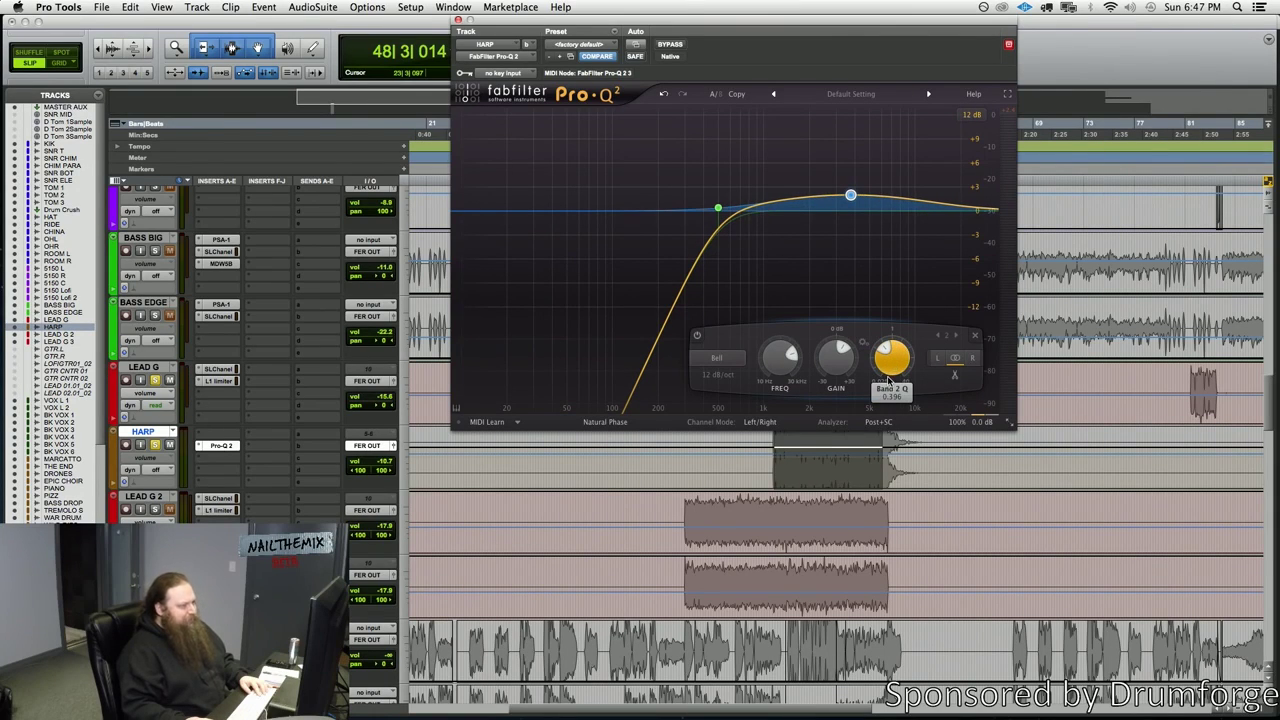
{"action": "left_click_drag", "start_coordinate": [891, 370], "coordinate": [886, 355]}
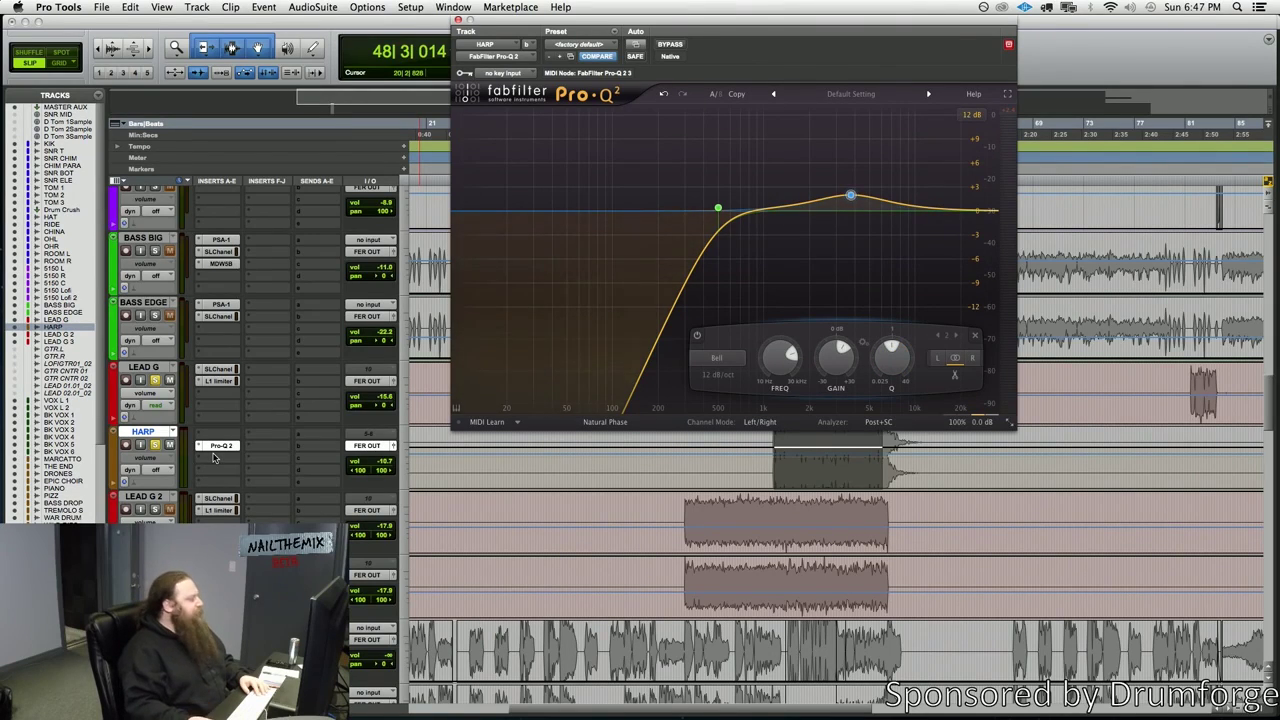
Insert the stereo Decapitator after the HARP's Pro-Q 2, adjust its Drive, and place the playback start before the harp clip
{"action": "left_click", "coordinate": [213, 457]}
{"action": "mouse_move", "coordinate": [280, 484]}
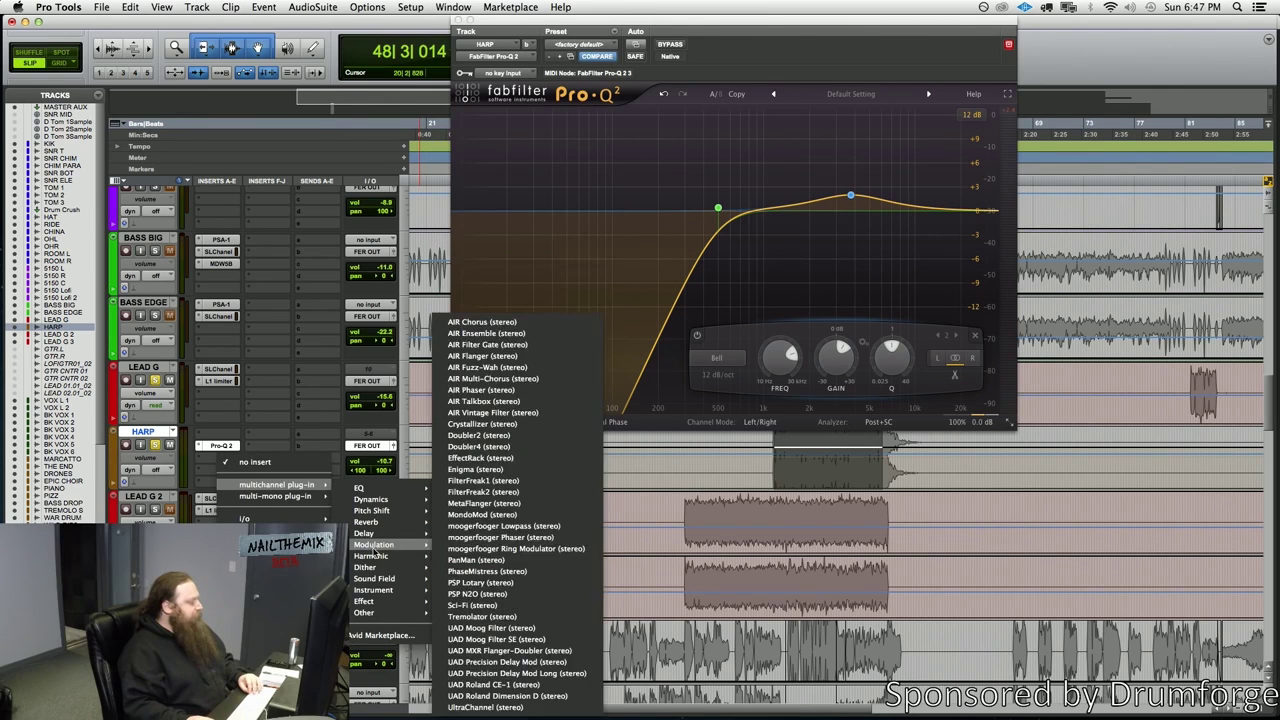
{"action": "mouse_move", "coordinate": [372, 556]}
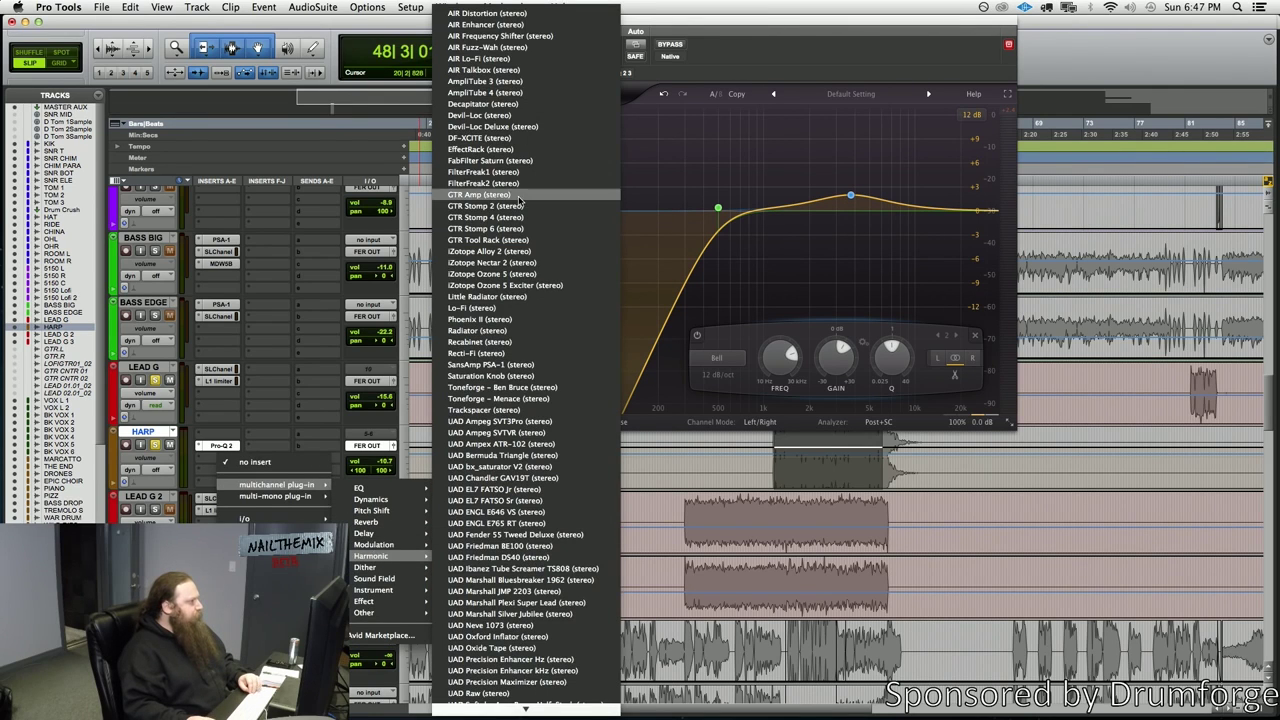
{"action": "left_click", "coordinate": [519, 104]}
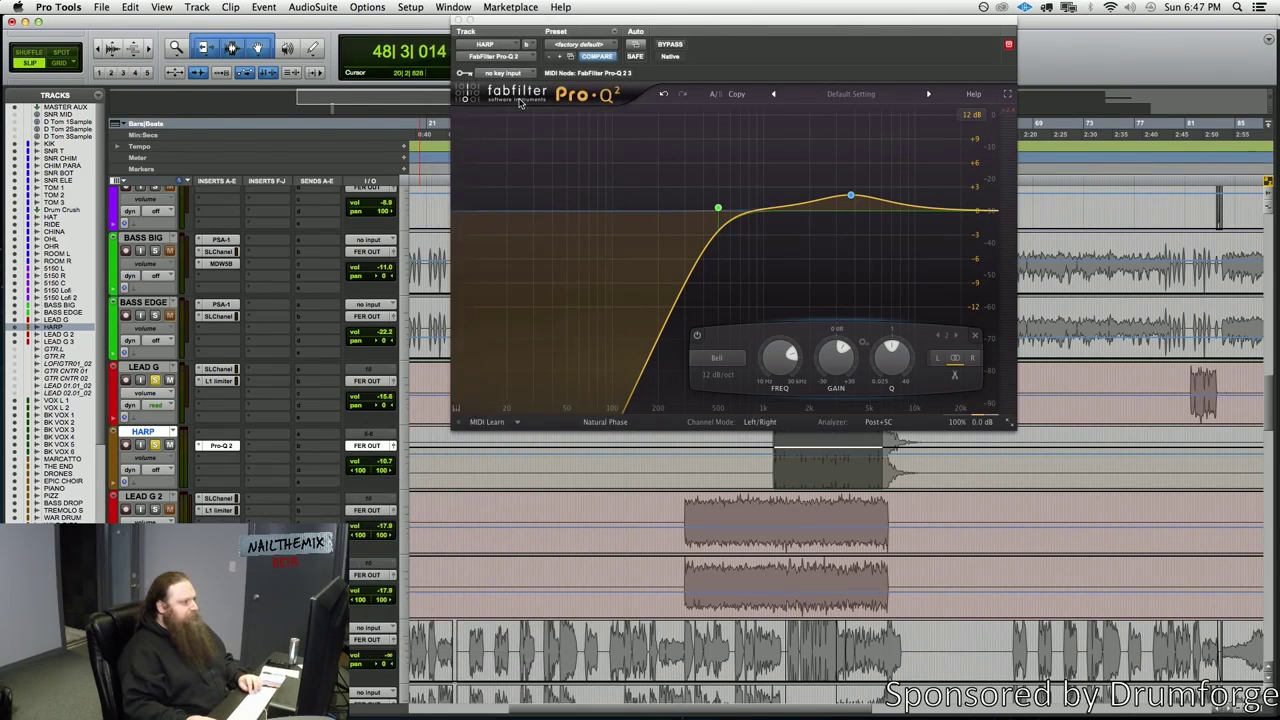
{"action": "left_click_drag", "start_coordinate": [558, 226], "coordinate": [600, 130]}
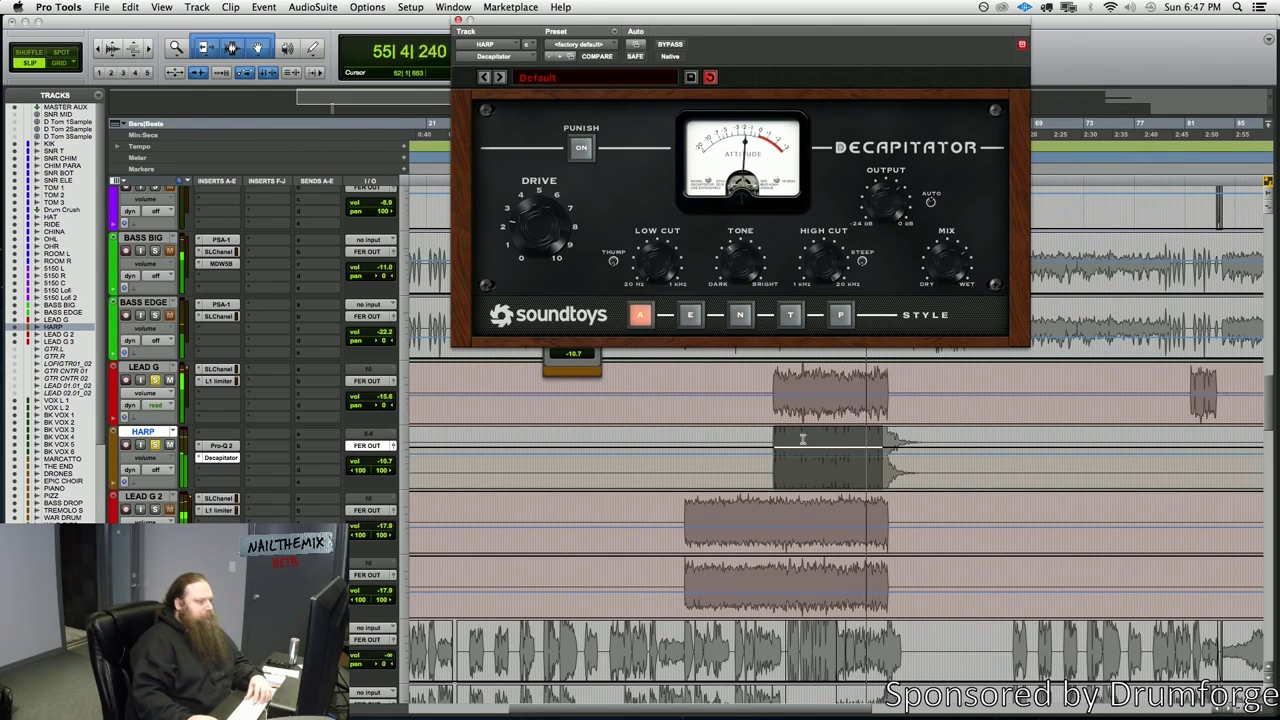
{"action": "left_click", "coordinate": [736, 451]}
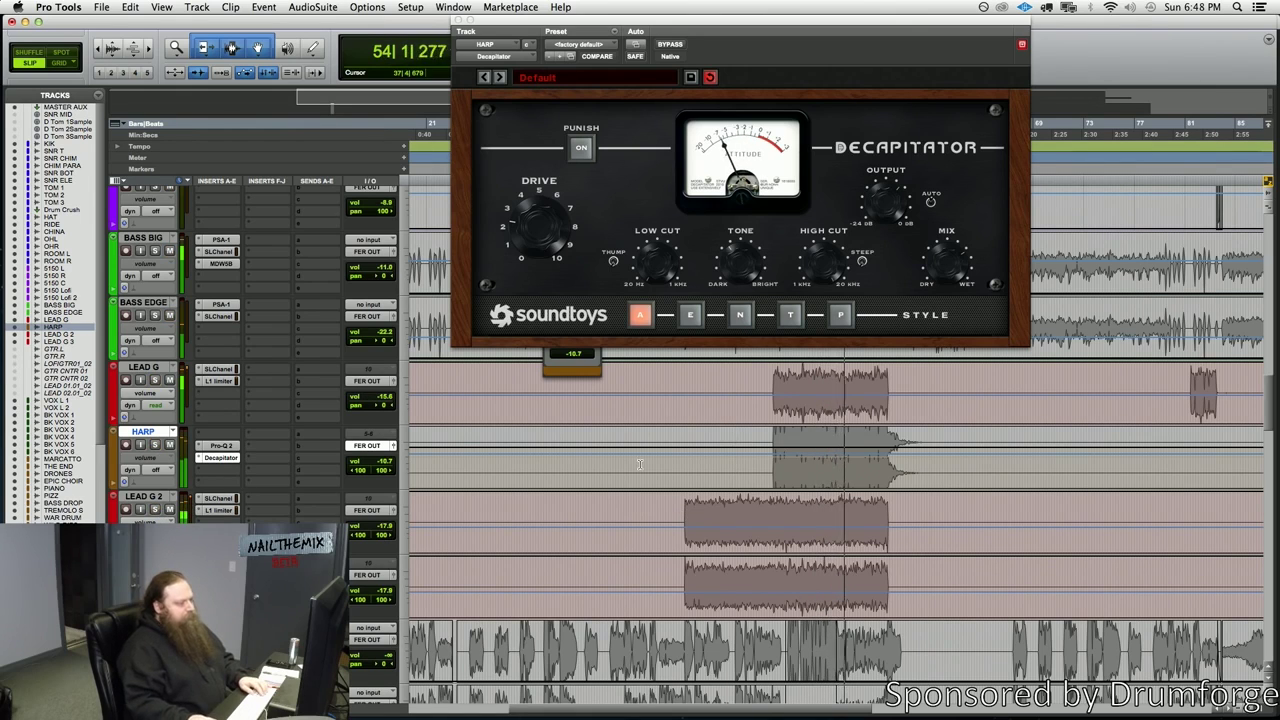
Move the HARP track out of the lead guitars and back between EPIC CHOIR and PIANO
{"action": "scroll", "coordinate": [160, 512], "scroll_direction": "down", "scroll_amount": 3}
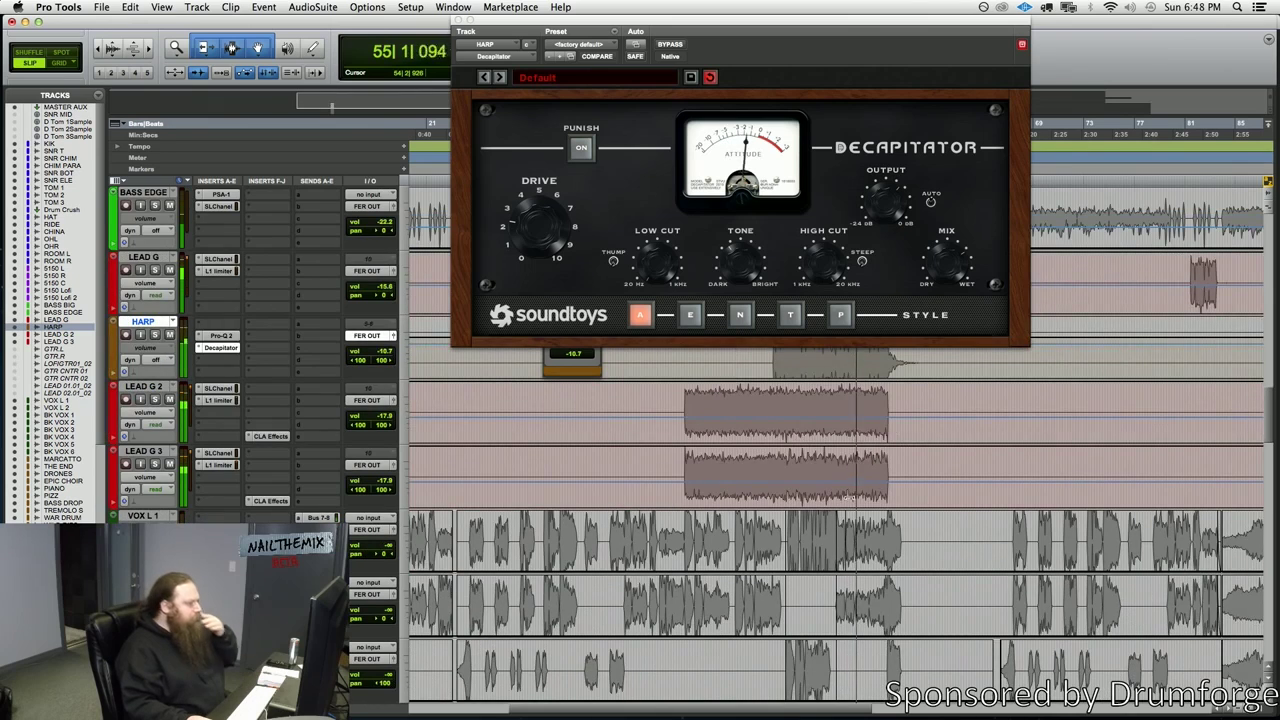
{"action": "scroll", "coordinate": [848, 497], "scroll_direction": "down", "scroll_amount": 5}
{"action": "scroll", "coordinate": [848, 497], "scroll_direction": "down", "scroll_amount": 6}
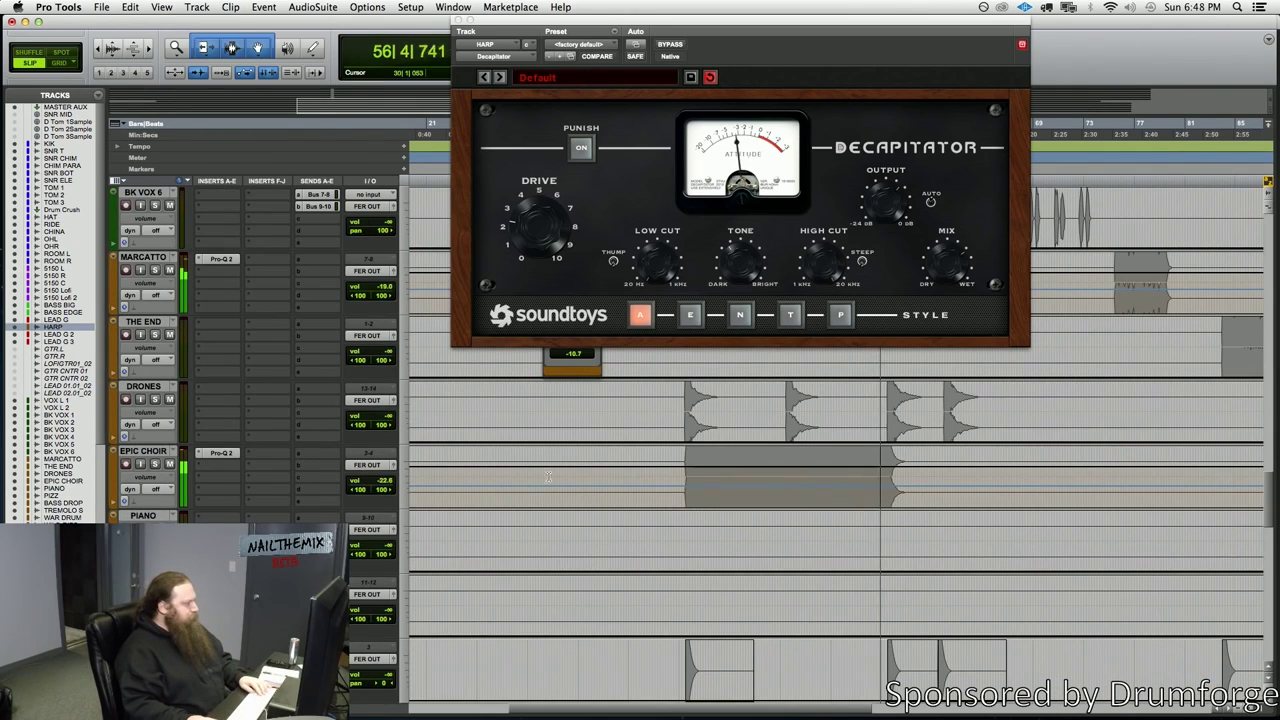
{"action": "scroll", "coordinate": [726, 476], "scroll_direction": "up", "scroll_amount": 3}
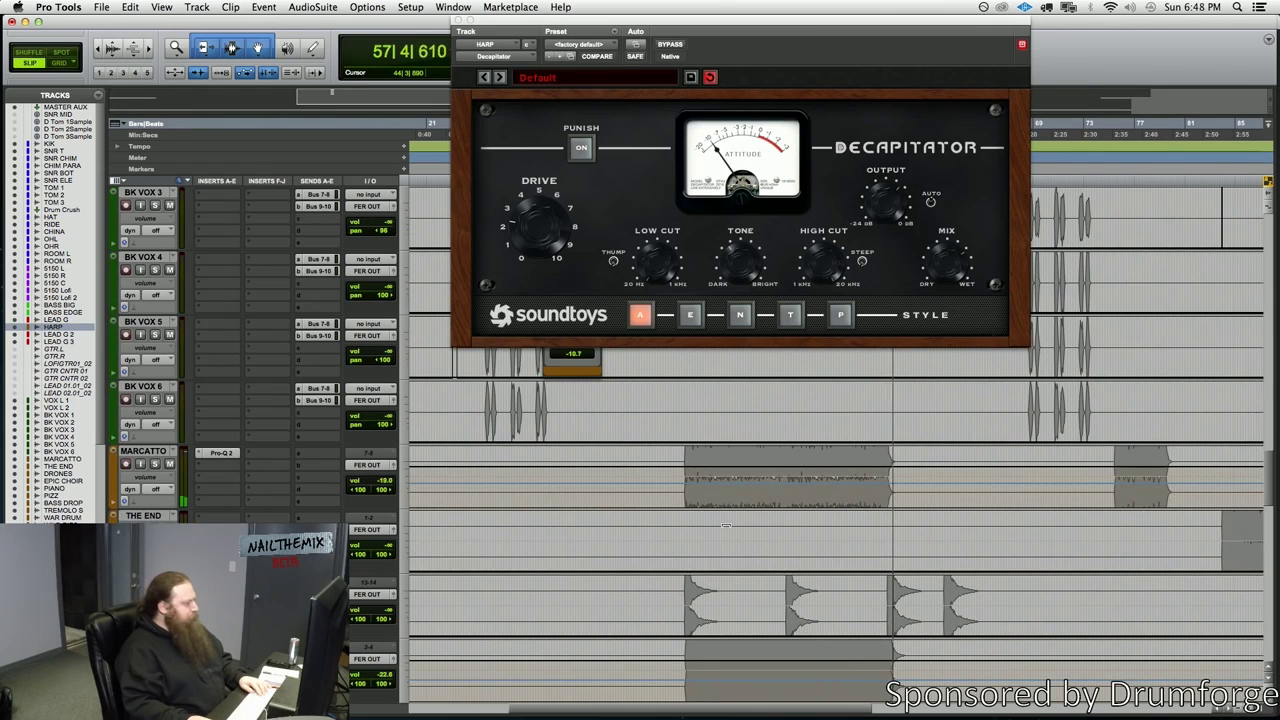
{"action": "scroll", "coordinate": [725, 524], "scroll_direction": "up", "scroll_amount": 8}
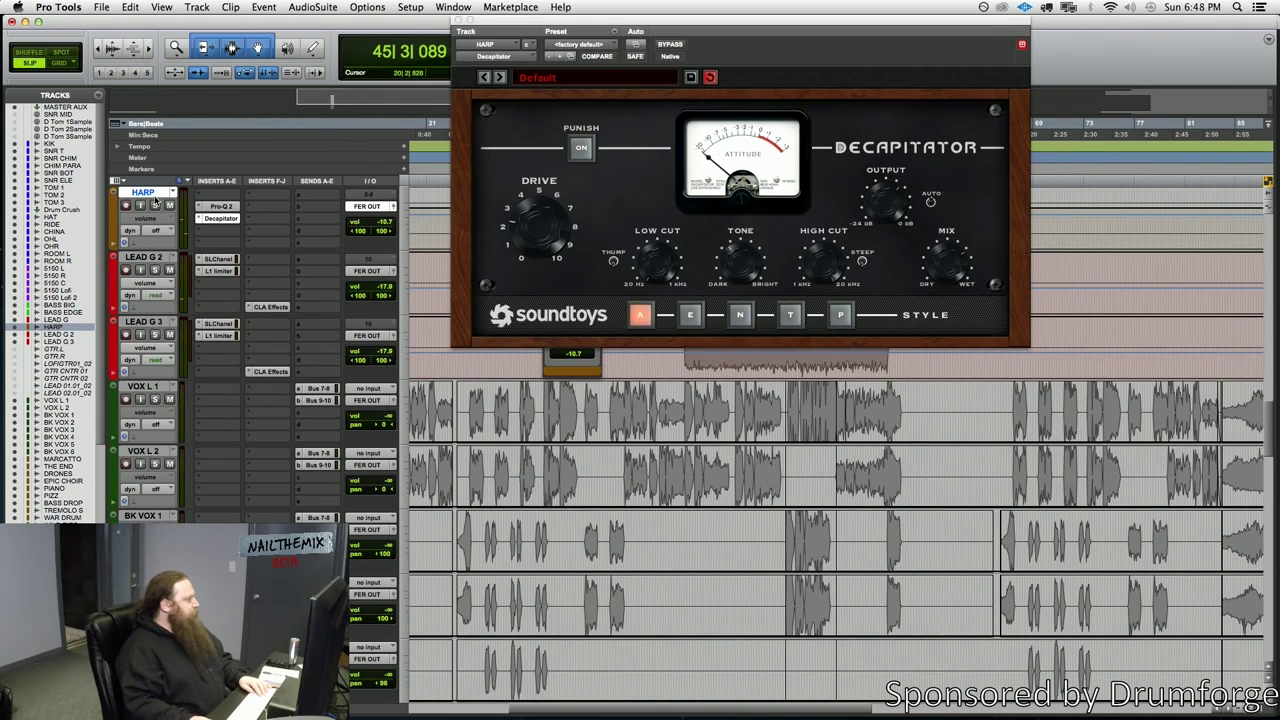
{"action": "scroll", "coordinate": [155, 198], "scroll_direction": "down", "scroll_amount": 8}
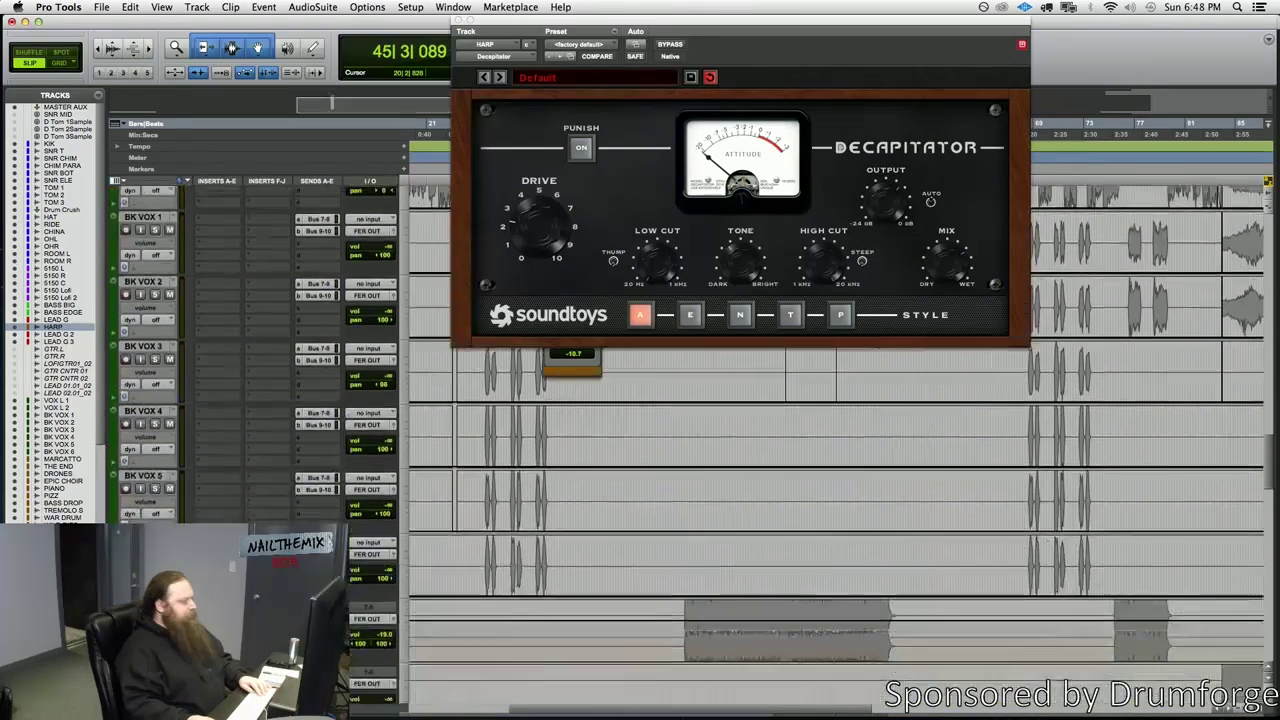
{"action": "scroll", "coordinate": [155, 300], "scroll_direction": "down", "scroll_amount": 3}
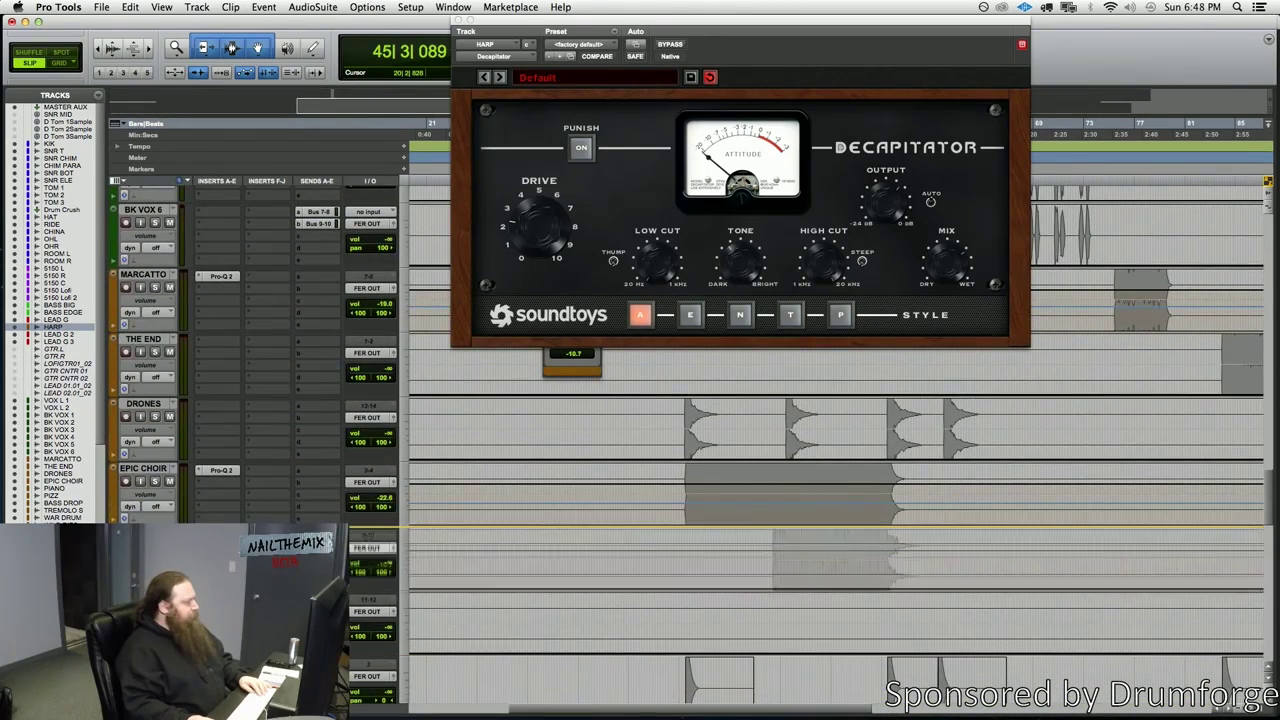
{"action": "scroll", "coordinate": [380, 485], "scroll_direction": "down", "scroll_amount": 2}
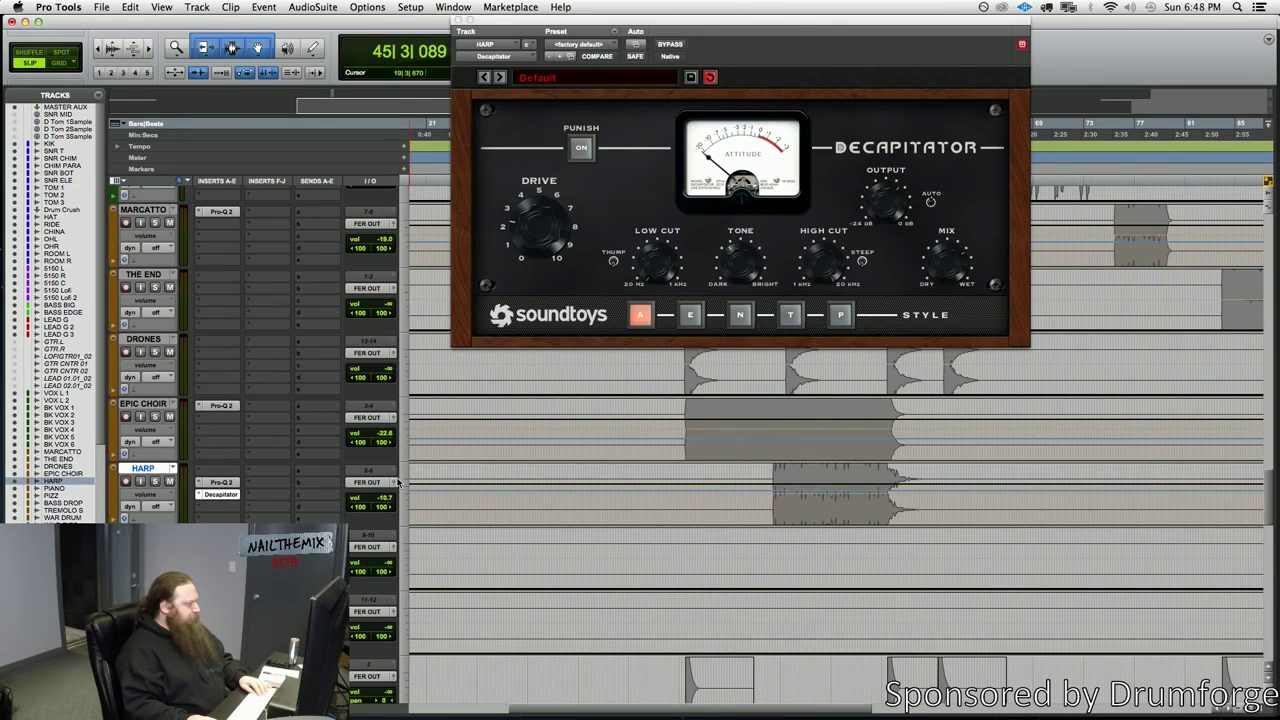
Lower the HARP volume to -17.2 dB while playing it in the full mix
{"action": "left_click", "coordinate": [396, 482]}
{"action": "left_click_drag", "start_coordinate": [565, 282], "coordinate": [565, 283]}
{"action": "key", "text": "space"}
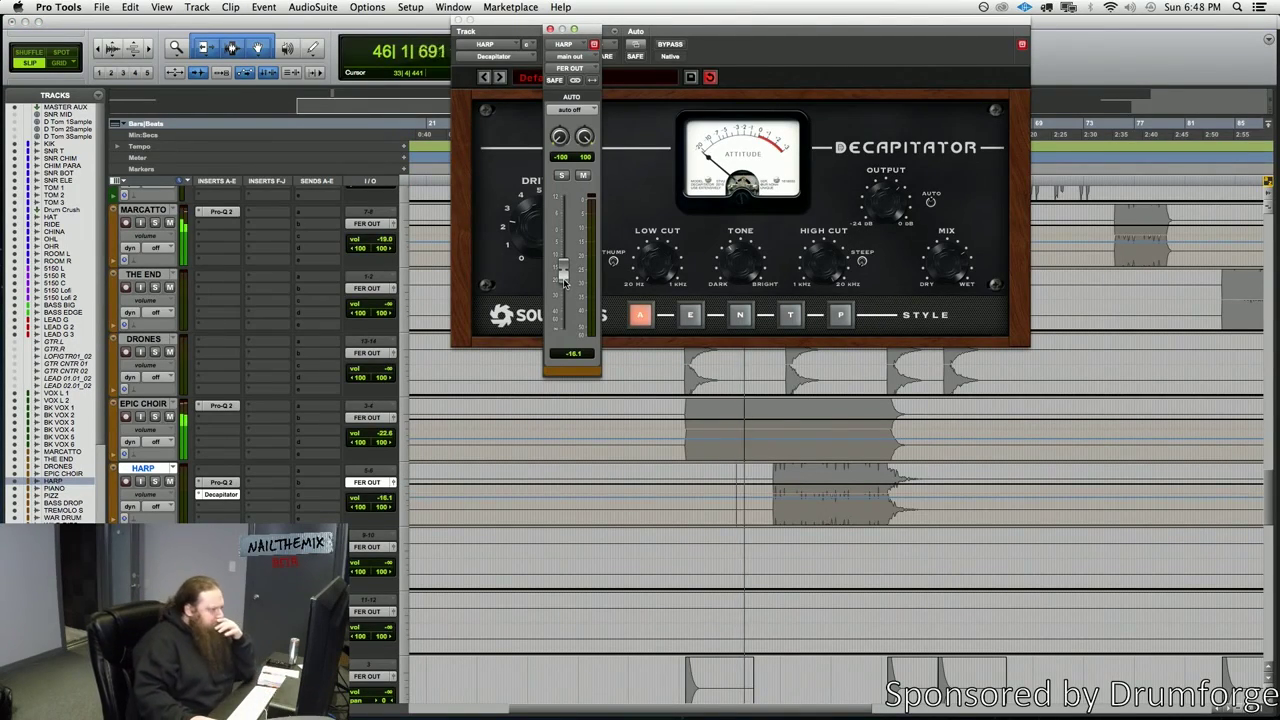
{"action": "left_click_drag", "start_coordinate": [565, 283], "coordinate": [565, 285]}
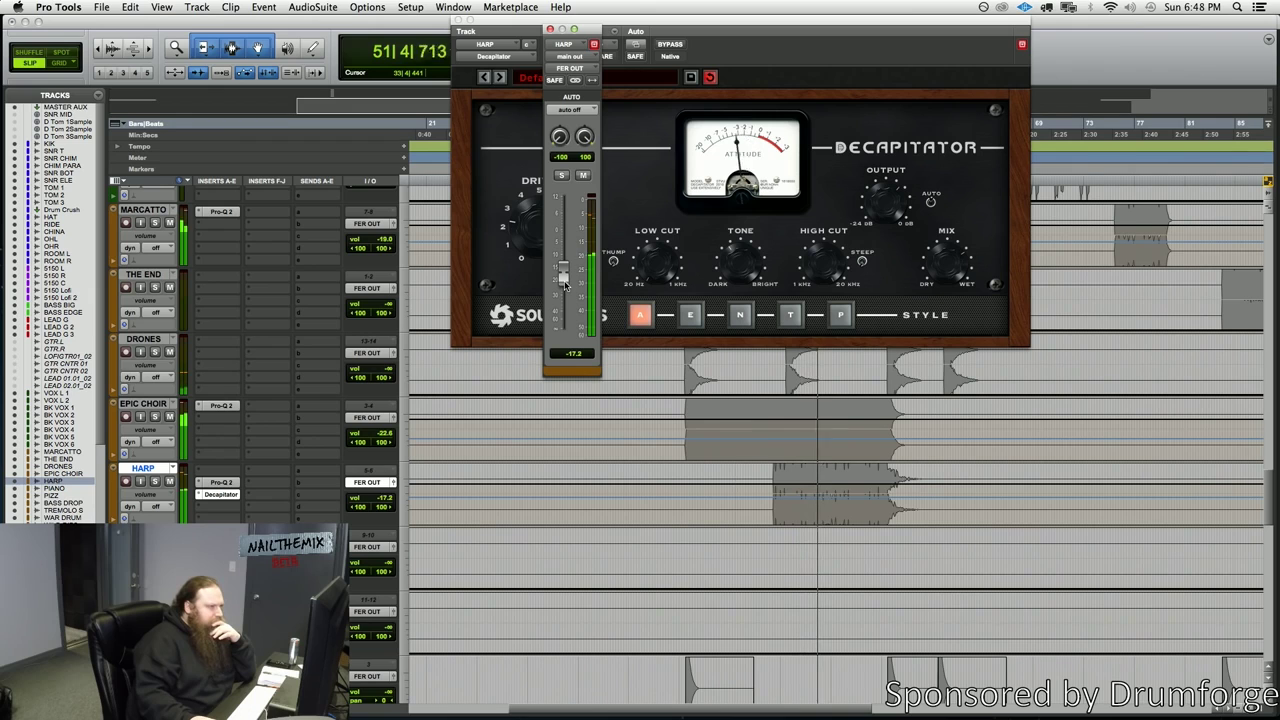
Lower the HARP volume to -17.7 dB during playback and close its Decapitator and output fader windows
{"action": "left_click_drag", "start_coordinate": [565, 286], "coordinate": [565, 287]}
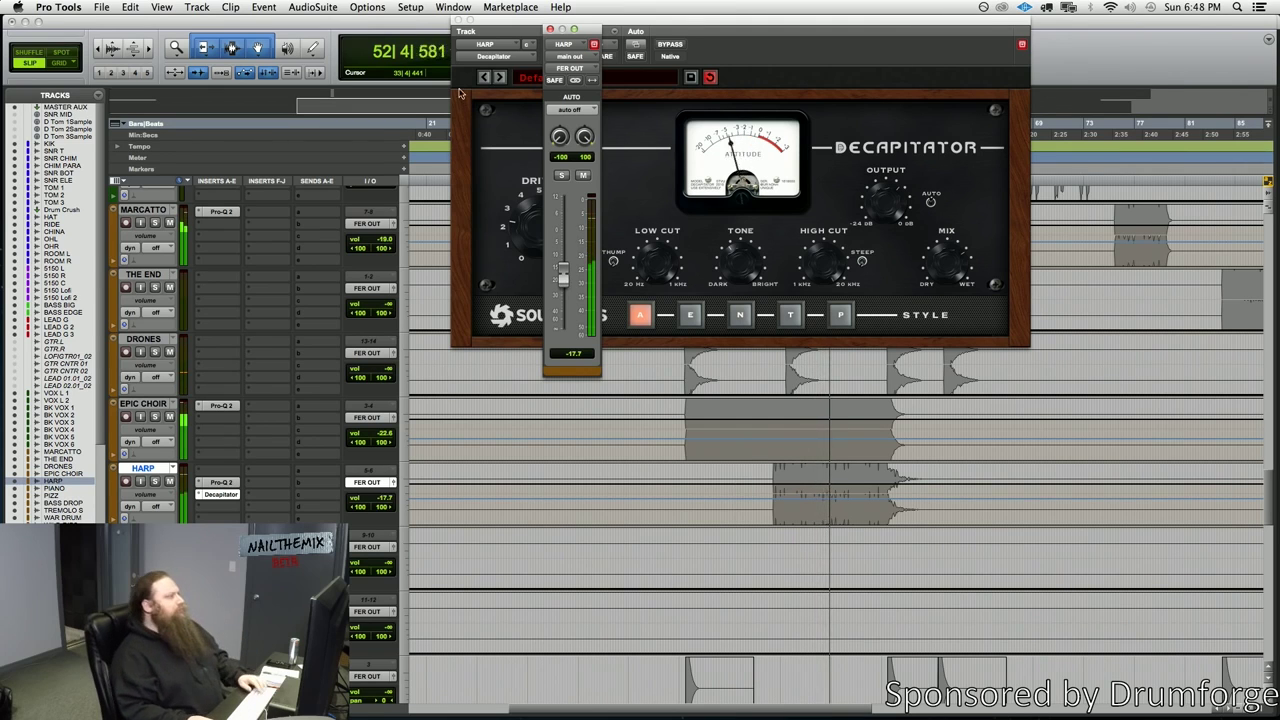
{"action": "left_click", "coordinate": [457, 21]}
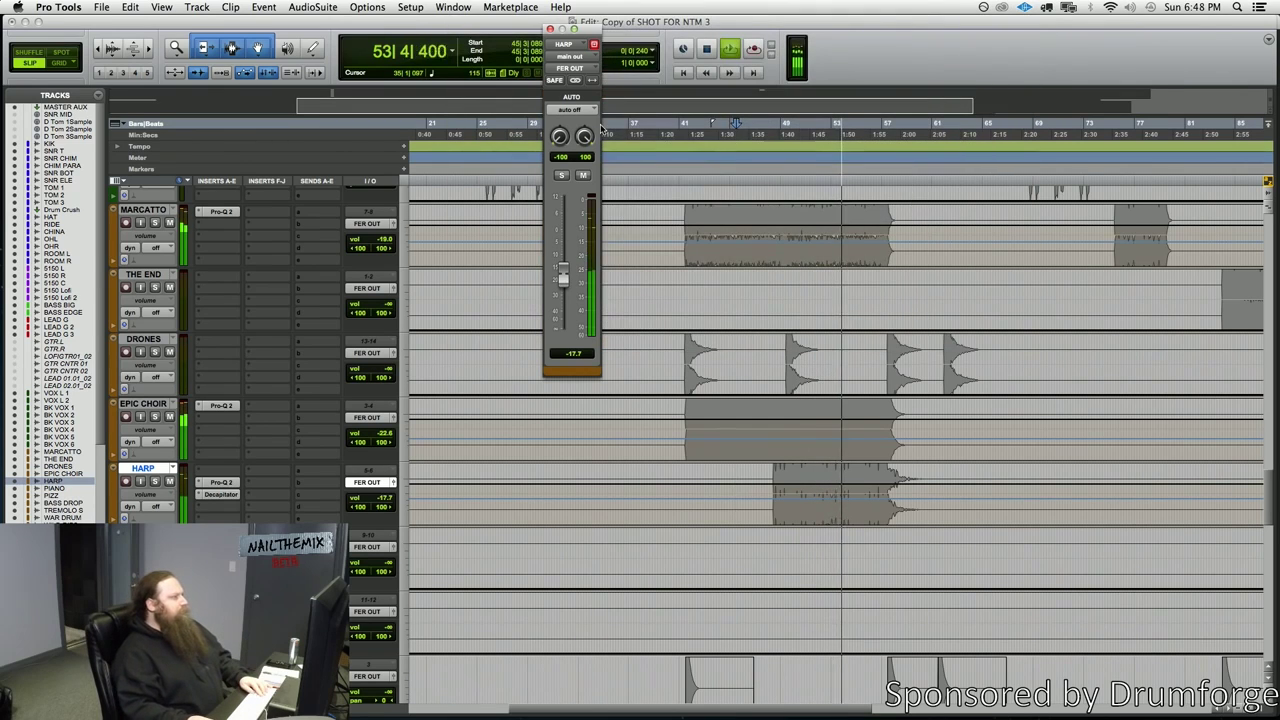
{"action": "left_click", "coordinate": [550, 29]}
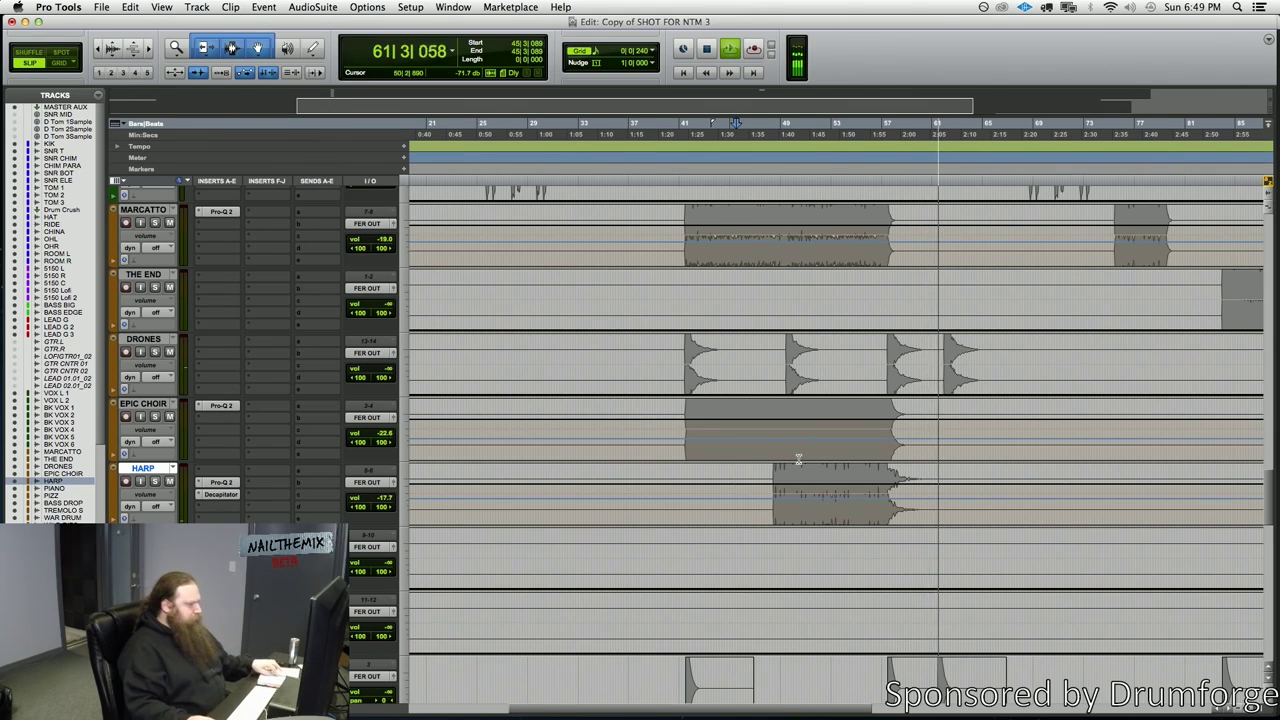
Play the mix from the start of the EPIC CHOIR clip and raise the DRONES volume to -5.4 dB
{"action": "left_click", "coordinate": [680, 430]}
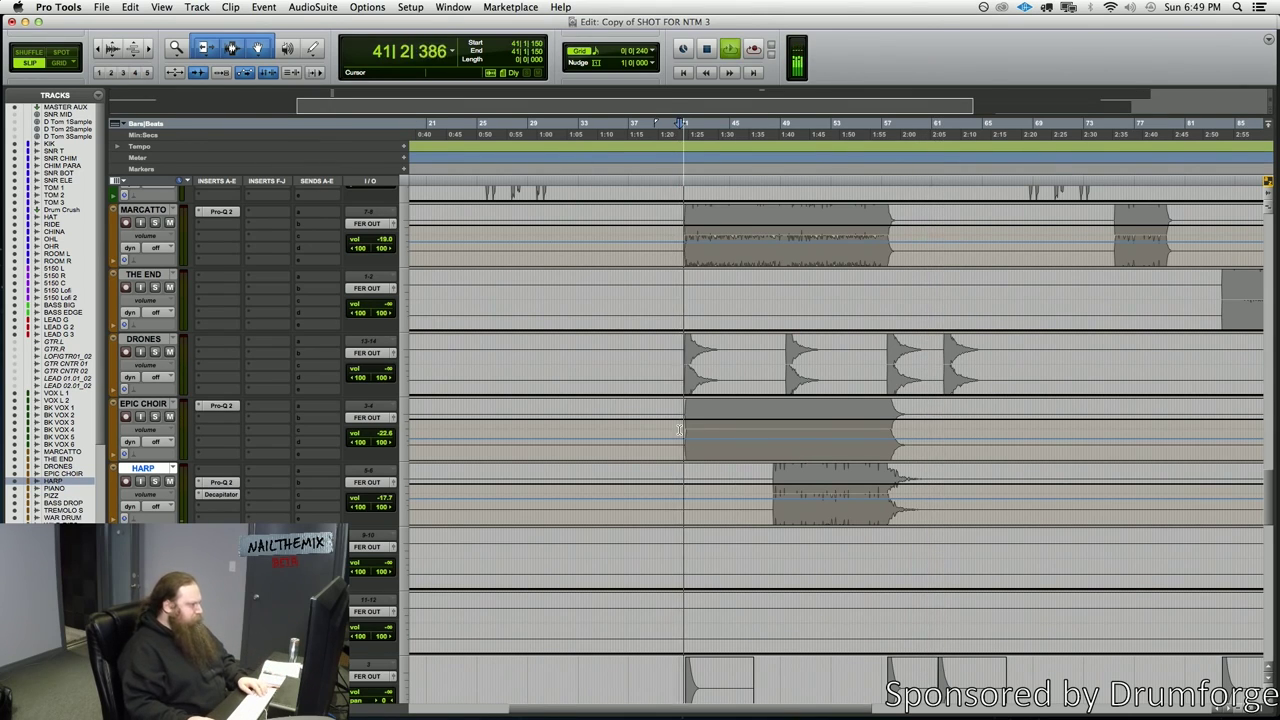
{"action": "key", "text": "space"}
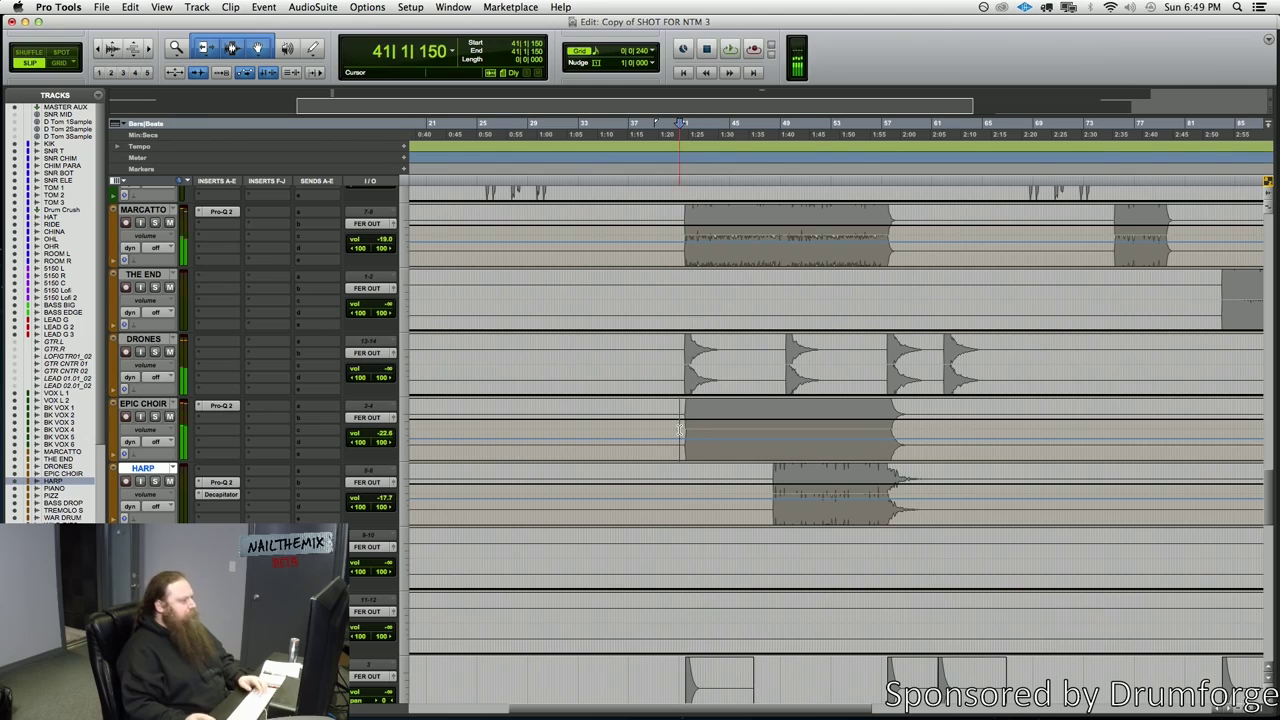
{"action": "left_click", "coordinate": [394, 352]}
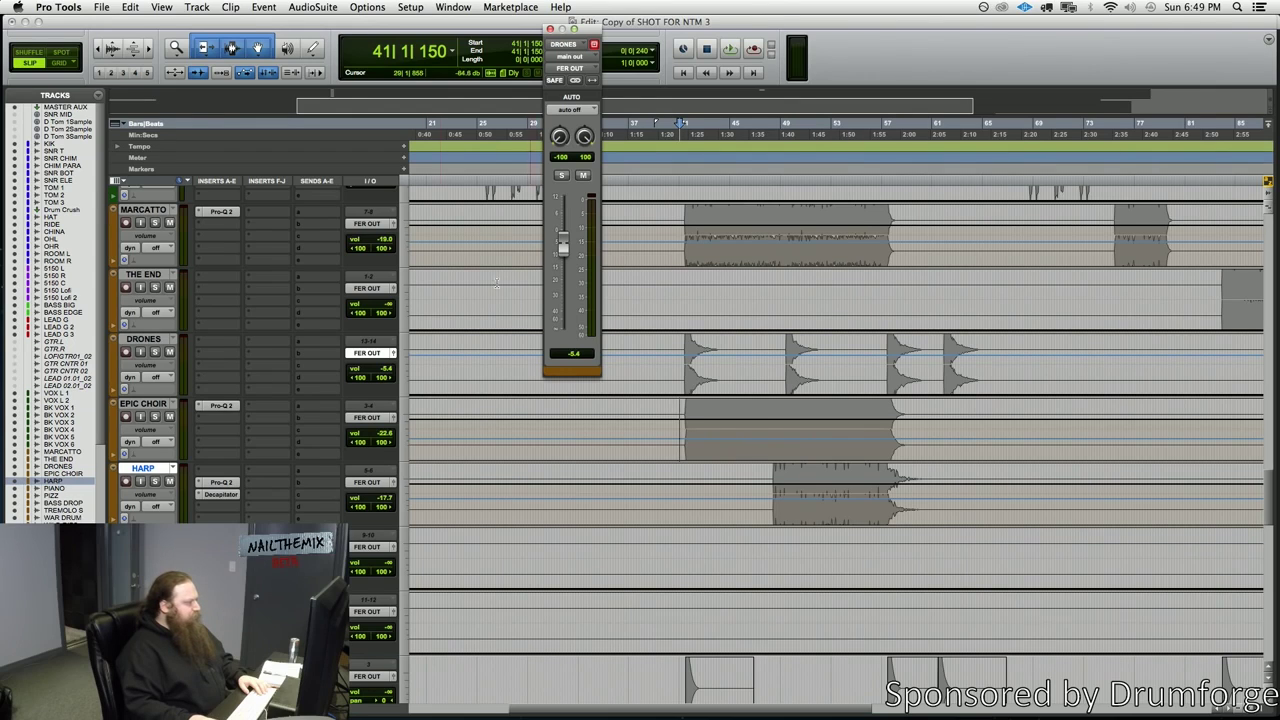
Set the automation mode of the EPIC CHOIR, HARP and DRONES tracks to read
{"action": "left_click", "coordinate": [165, 437]}
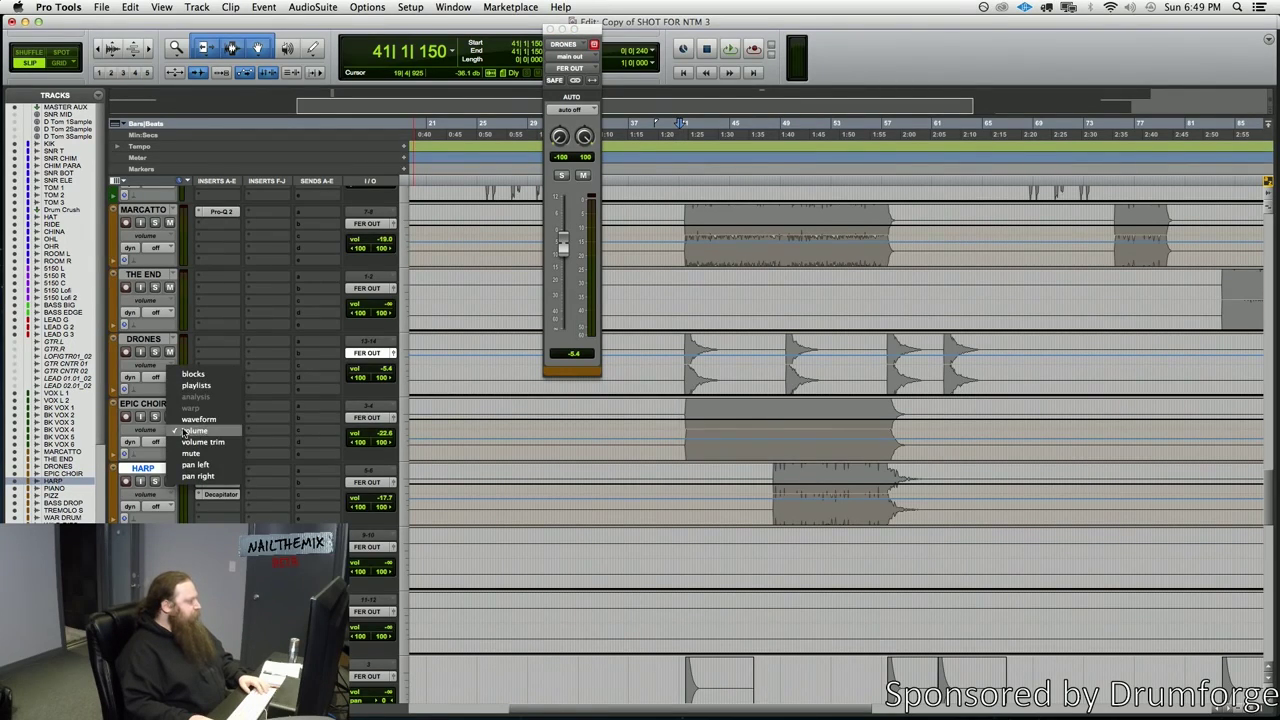
{"action": "left_click", "coordinate": [153, 441]}
{"action": "left_click", "coordinate": [155, 441]}
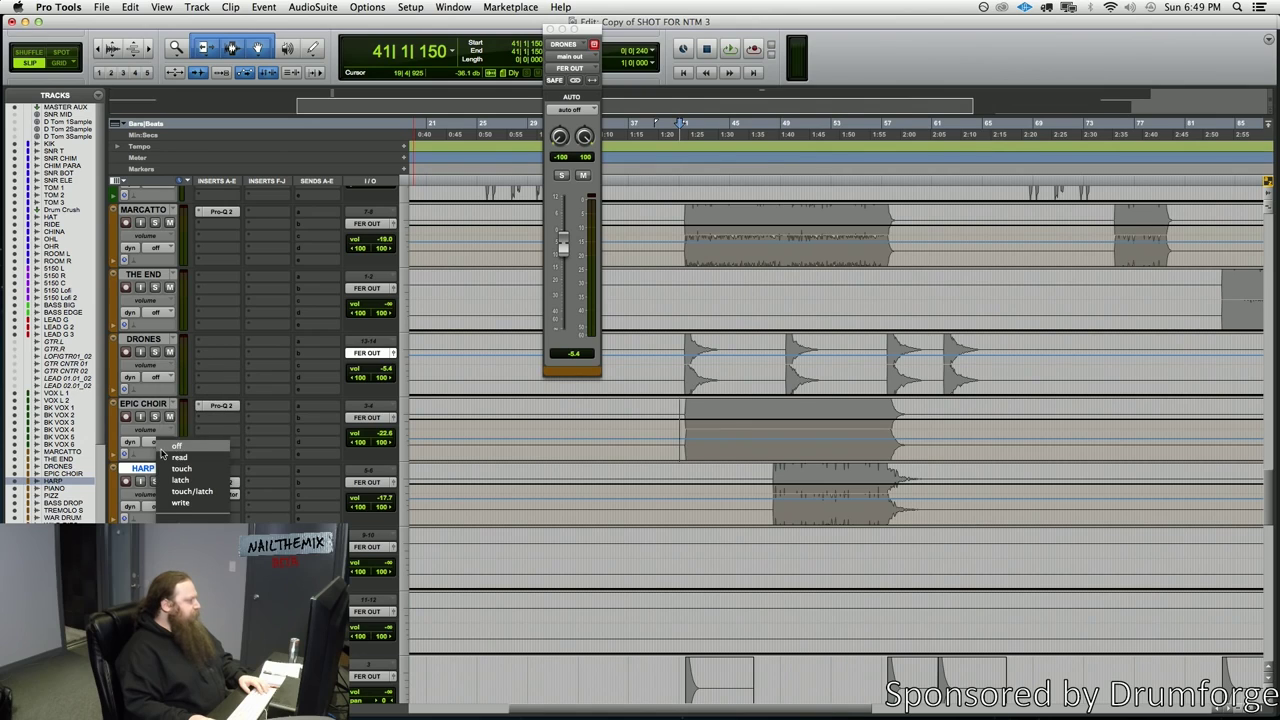
{"action": "left_click", "coordinate": [167, 457]}
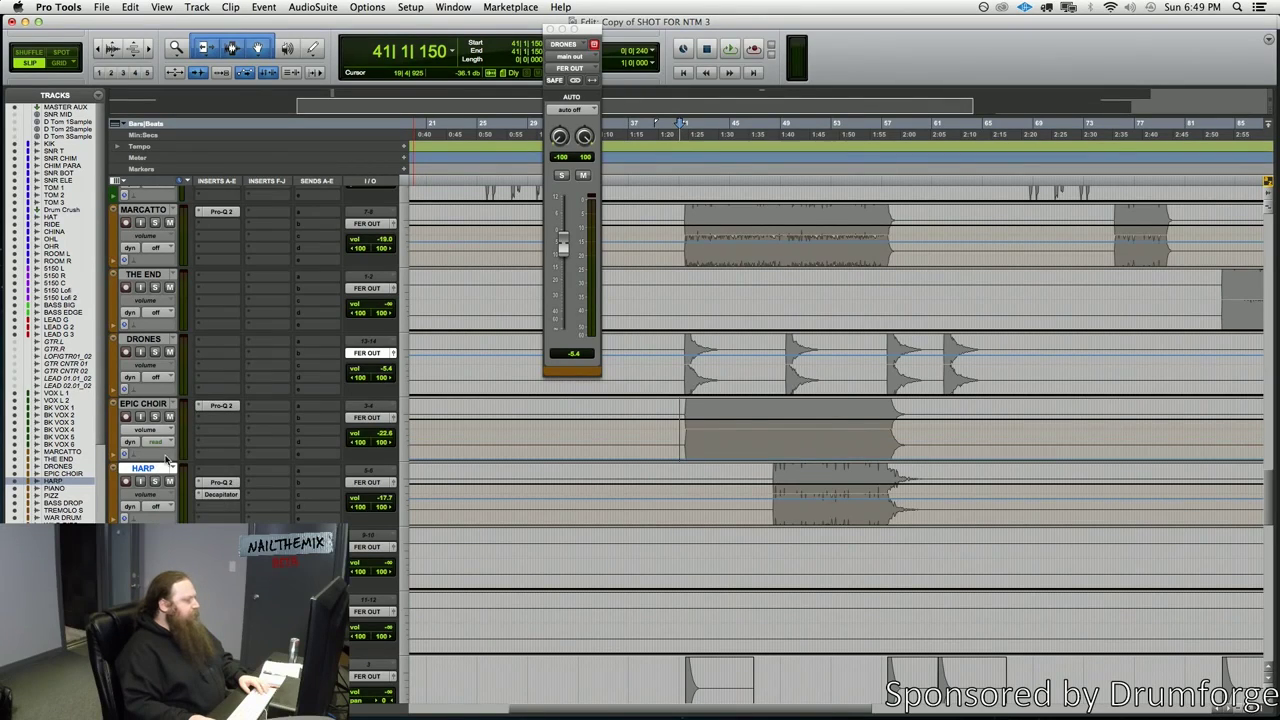
{"action": "left_click", "coordinate": [158, 507]}
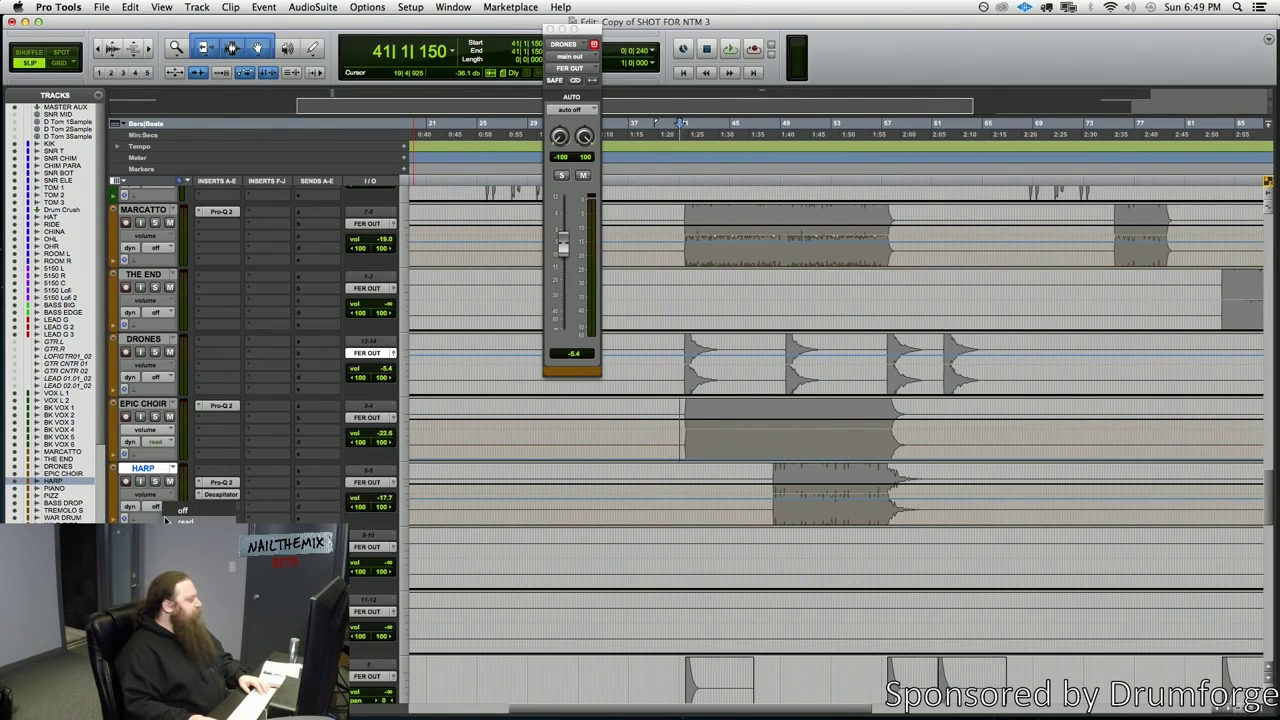
{"action": "left_click", "coordinate": [180, 522]}
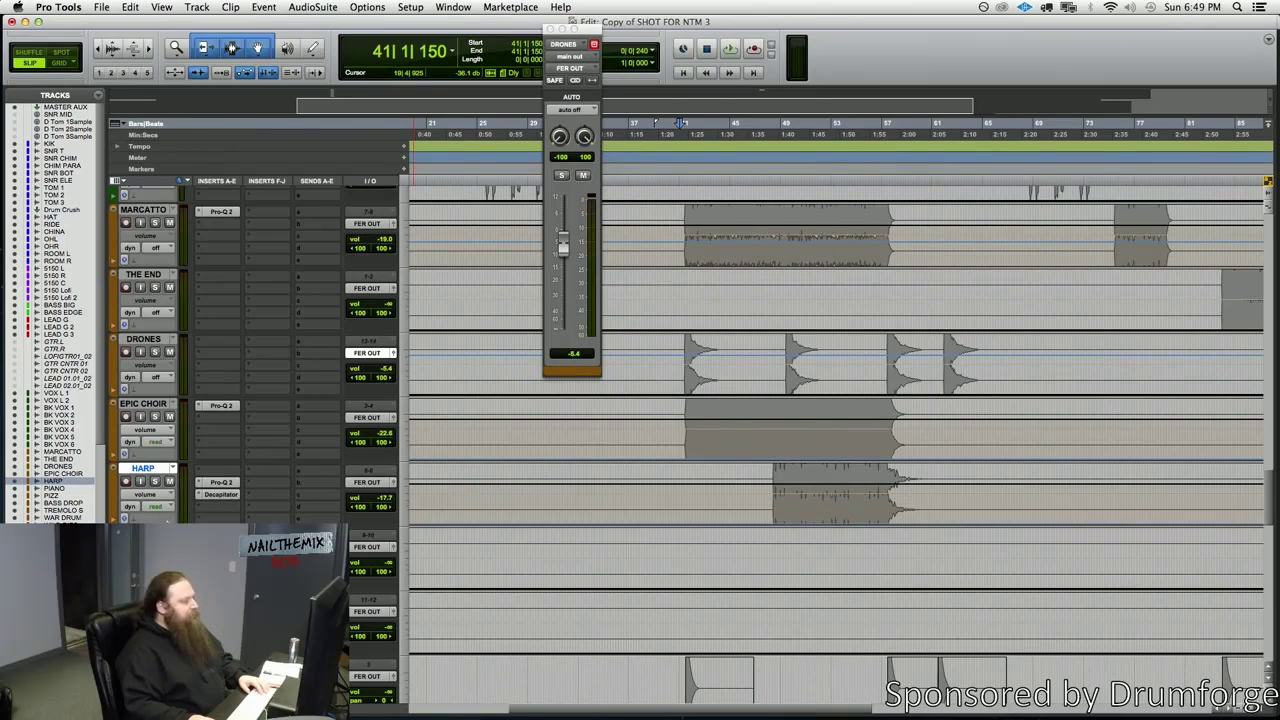
{"action": "left_click", "coordinate": [155, 377]}
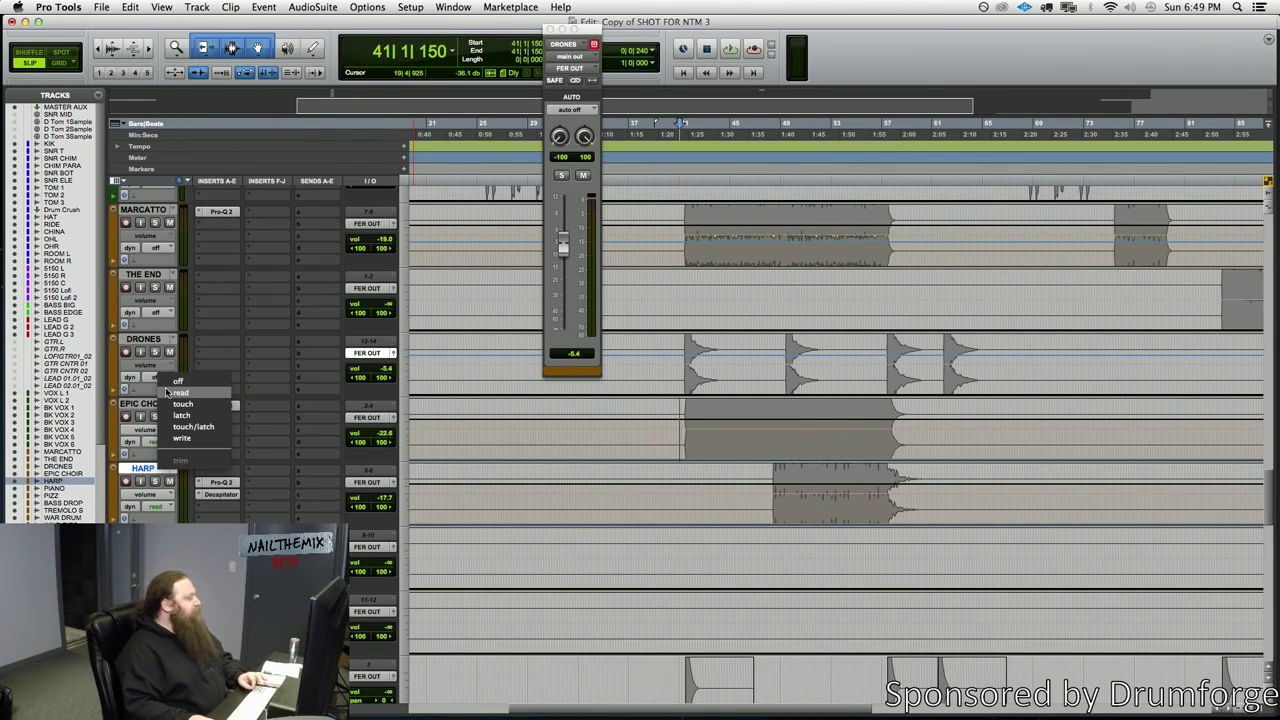
{"action": "left_click", "coordinate": [168, 391]}
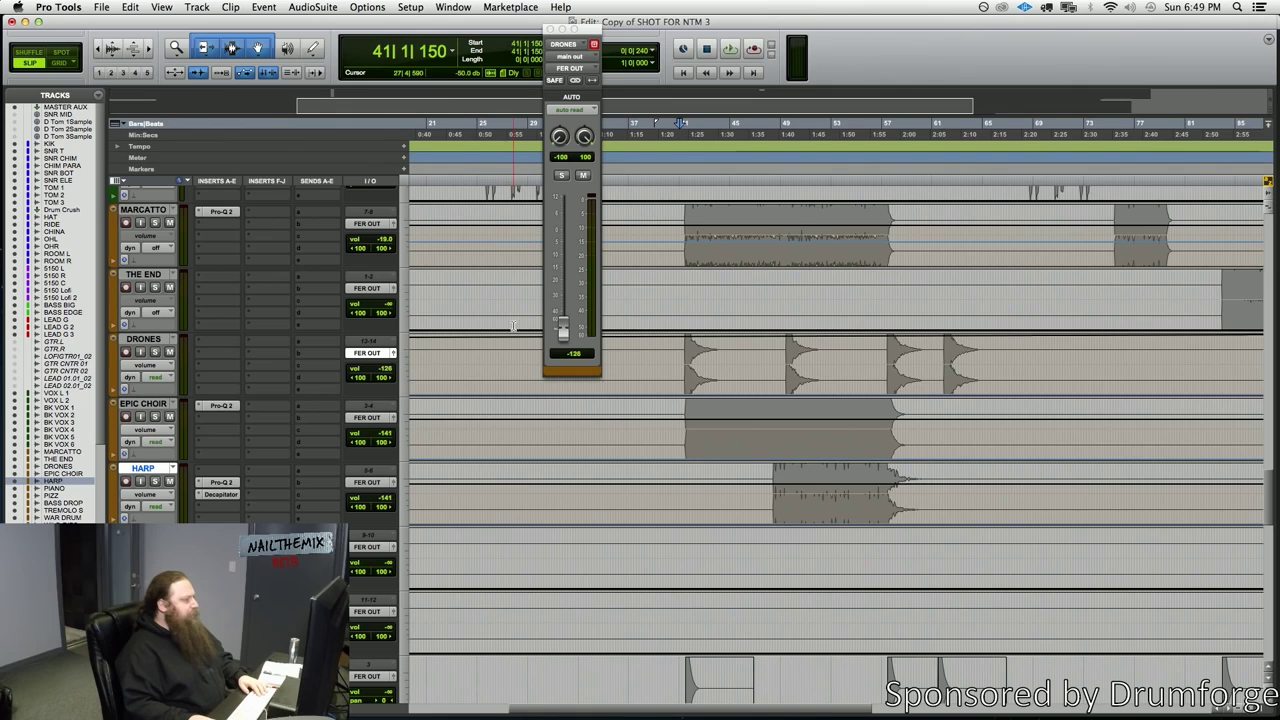
Pull the DRONES volume line down to -∞ and audition the soloed track from just before its first clip
{"action": "left_click_drag", "start_coordinate": [512, 343], "coordinate": [514, 362]}
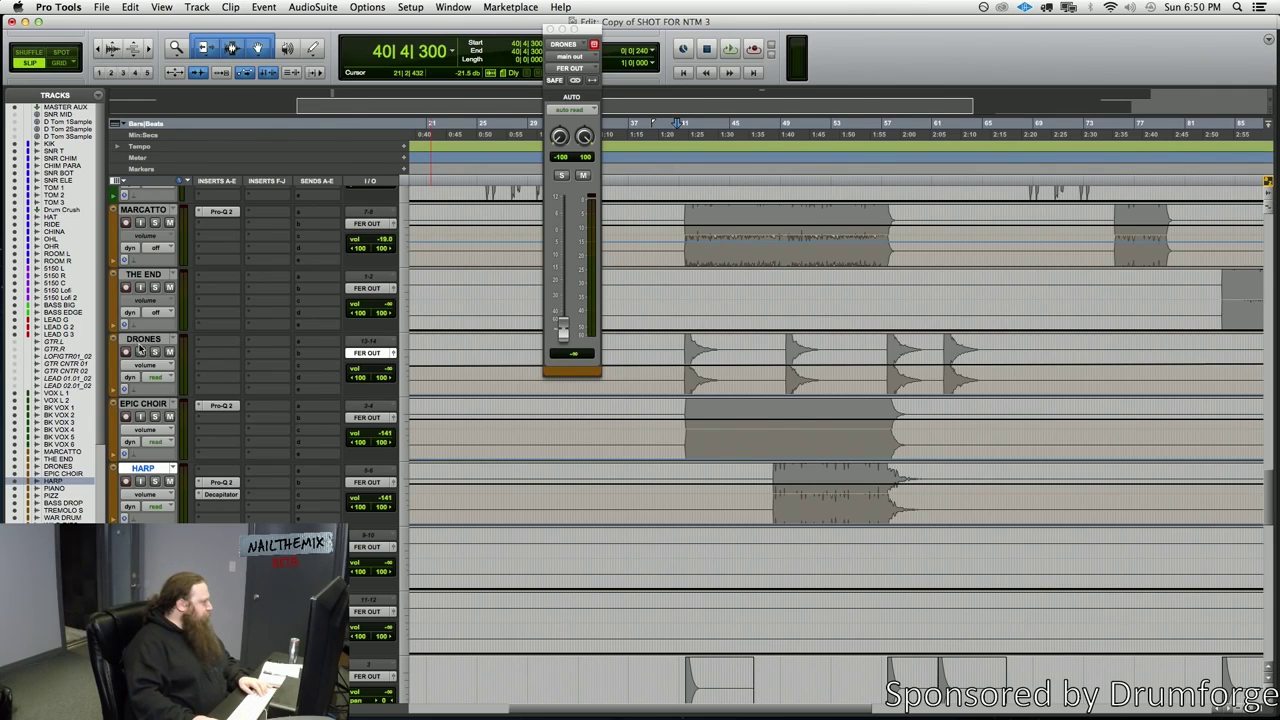
{"action": "key", "text": "space"}
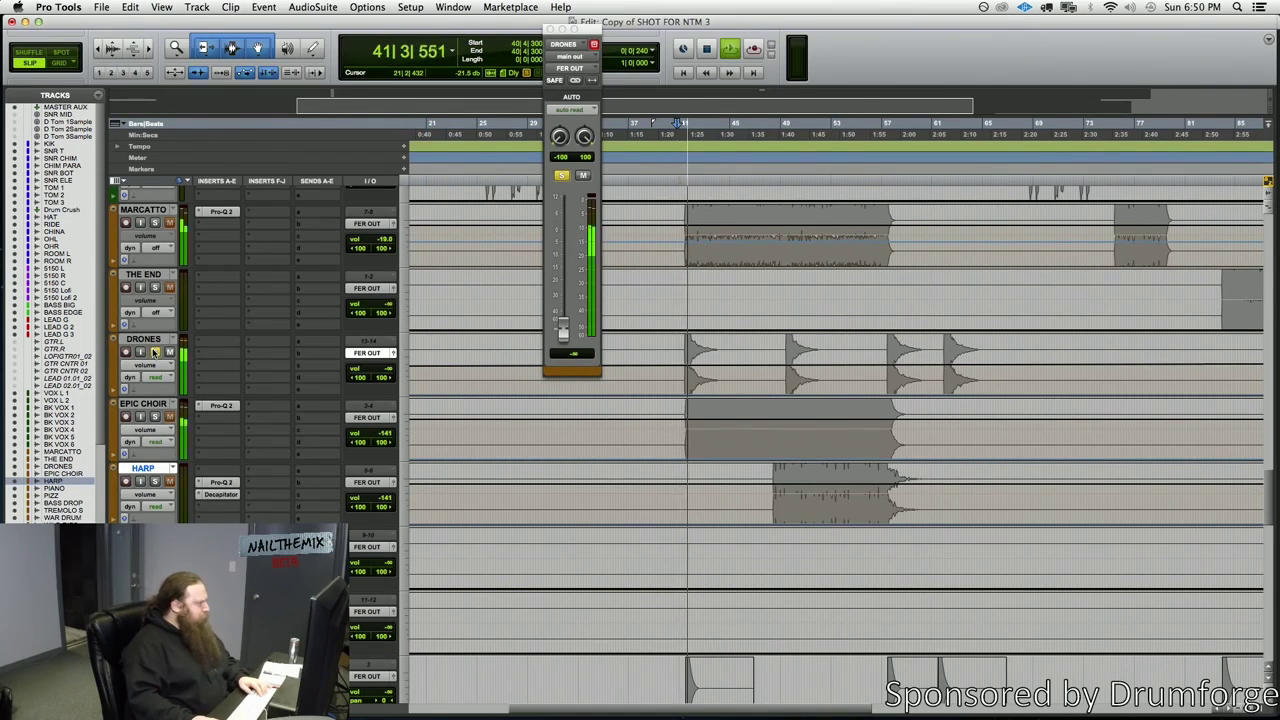
{"action": "key", "text": "space"}
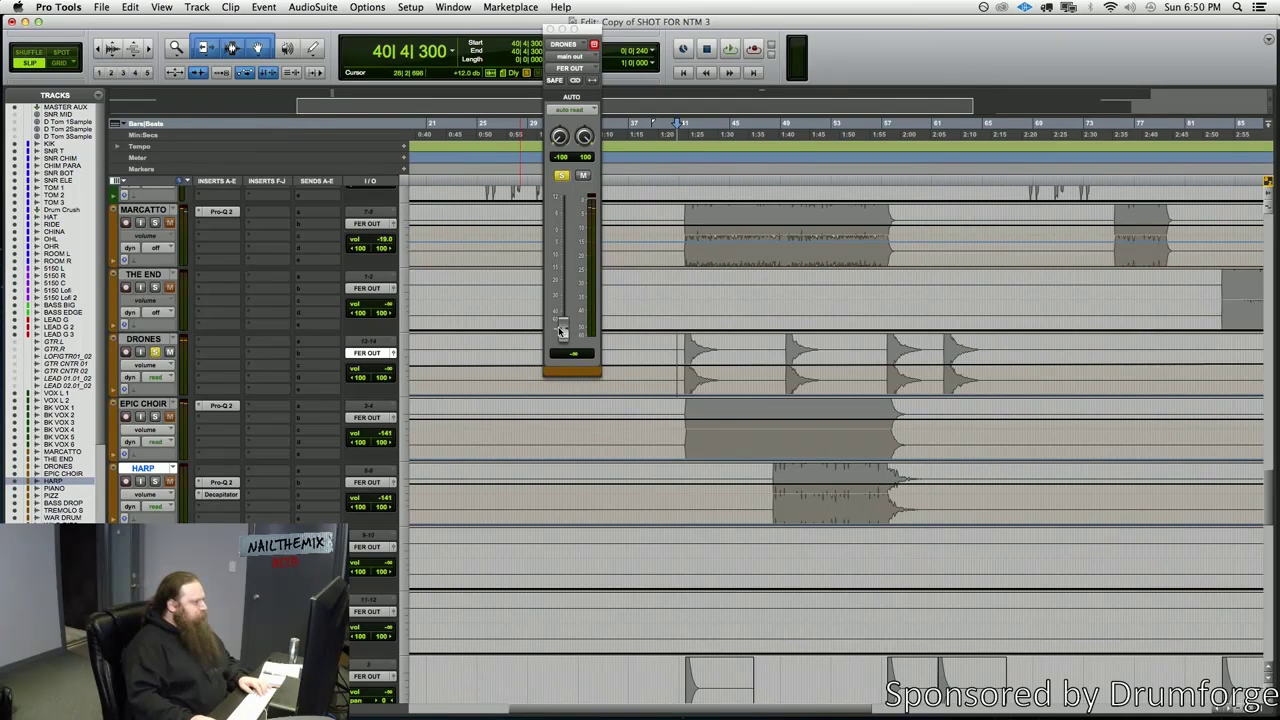
{"action": "key", "text": "space"}
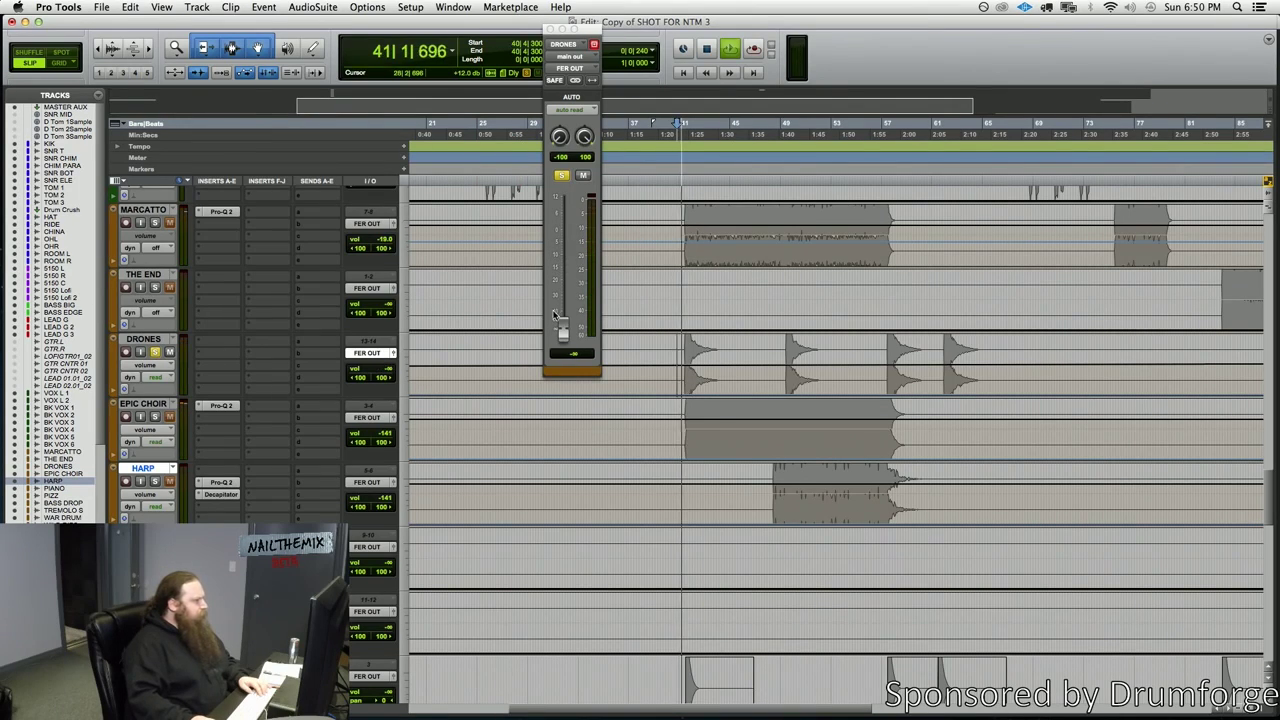
{"action": "key", "text": "space"}
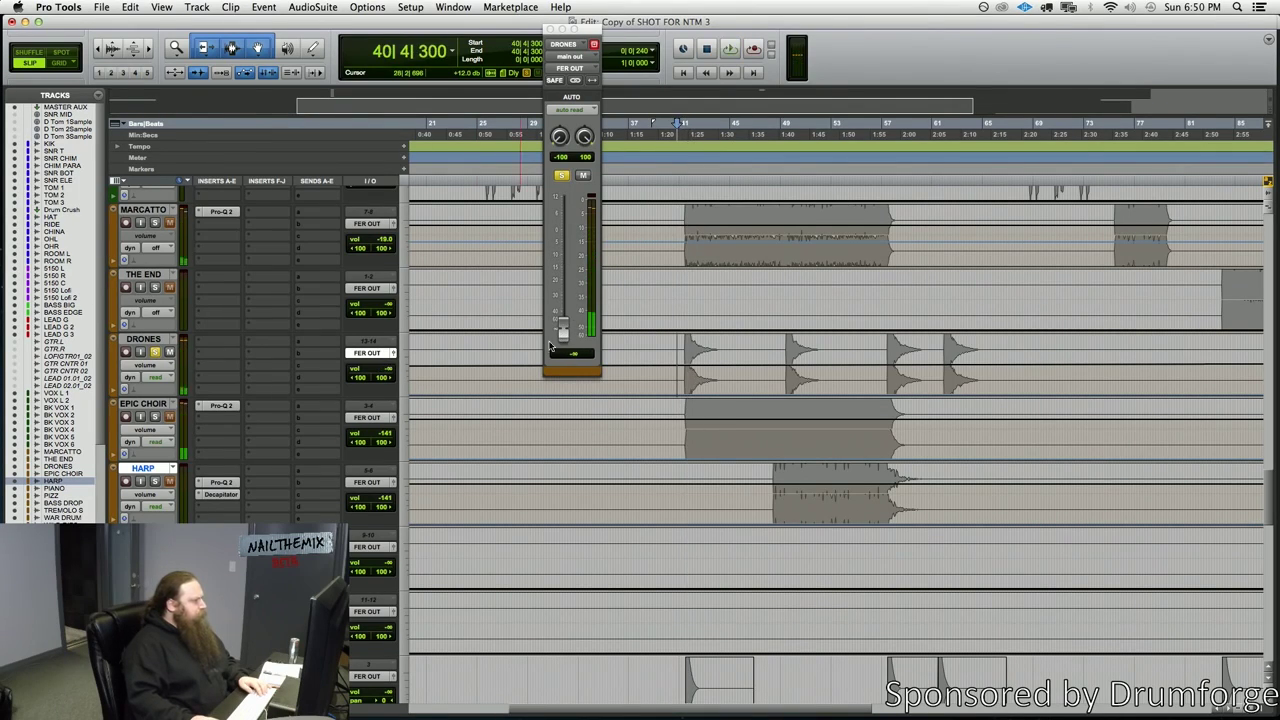
Close the DRONES fader, try pulling down the line at the end of the DRONES clip, and undo the edit
{"action": "key", "text": "r"}
{"action": "key", "text": "r"}
{"action": "key", "text": "r"}
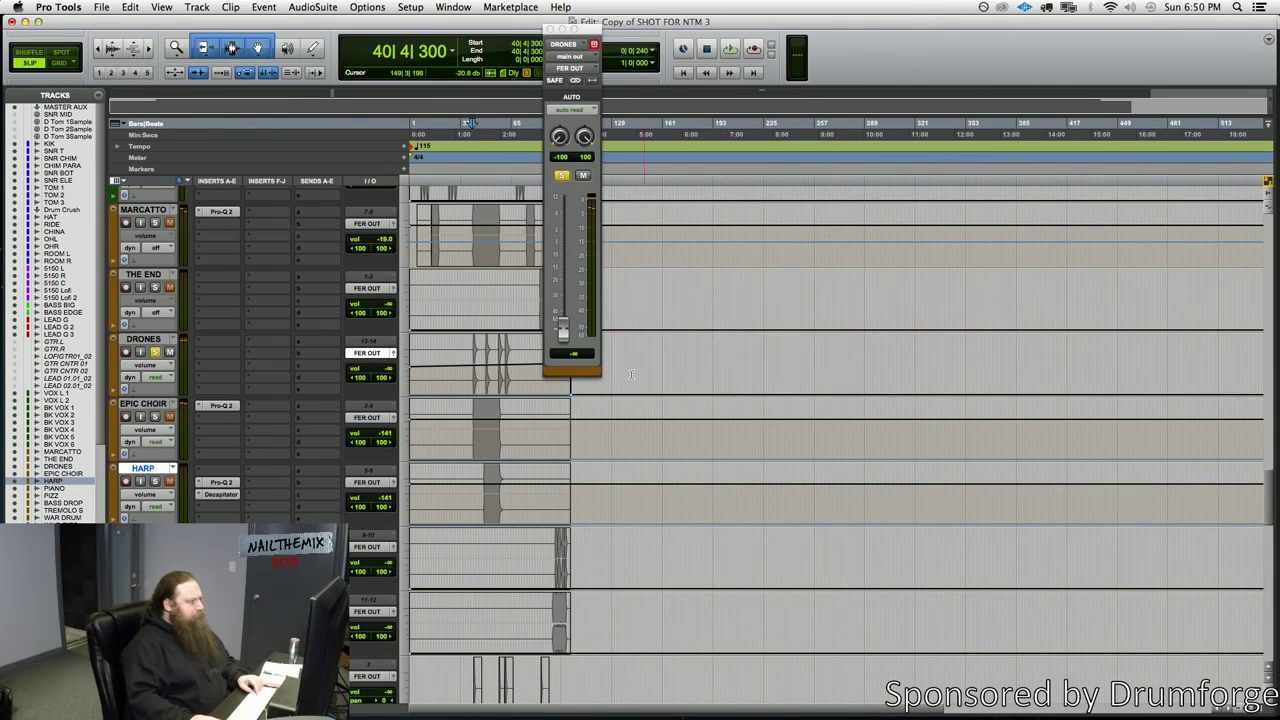
{"action": "left_click", "coordinate": [549, 29]}
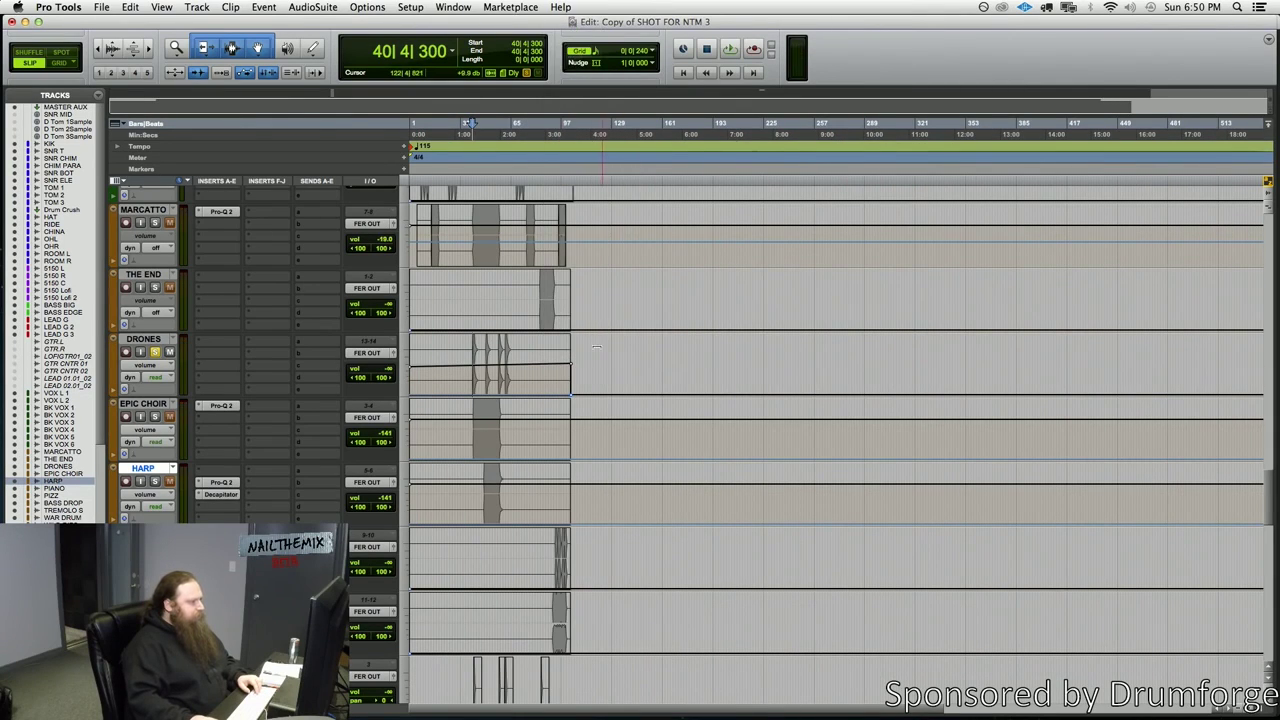
{"action": "left_click_drag", "start_coordinate": [572, 367], "coordinate": [573, 393]}
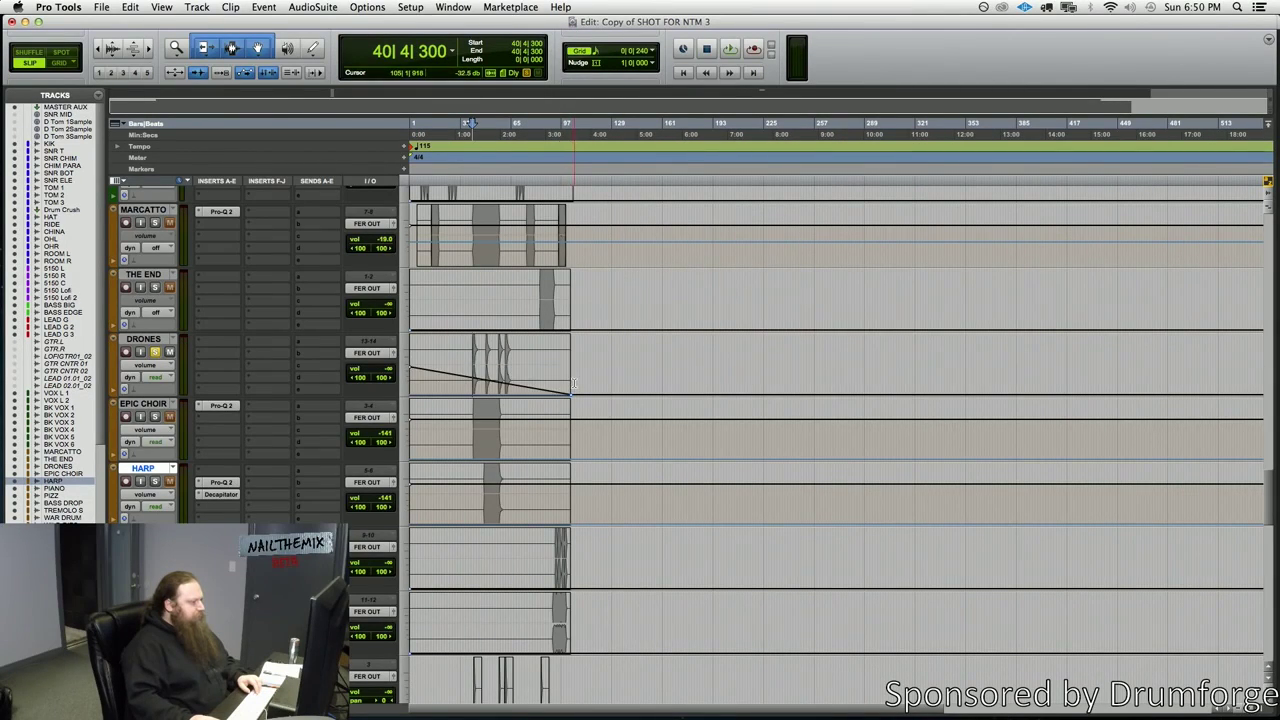
{"action": "key", "text": "super+z"}
Copy EPIC CHOIR's Pro-Q 2 onto DRONES during playback and raise the DRONES volume to -16.1 dB
{"action": "key", "text": "space"}
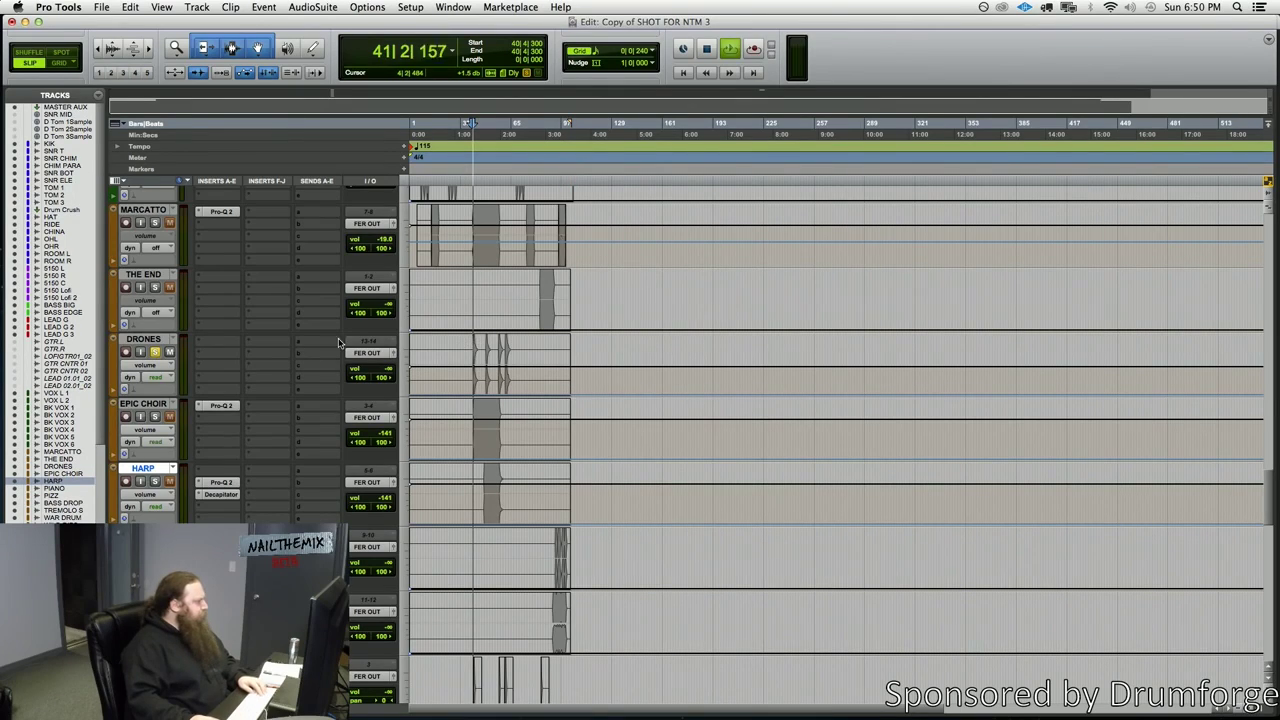
{"action": "left_click_drag", "start_coordinate": [226, 376], "coordinate": [228, 359]}
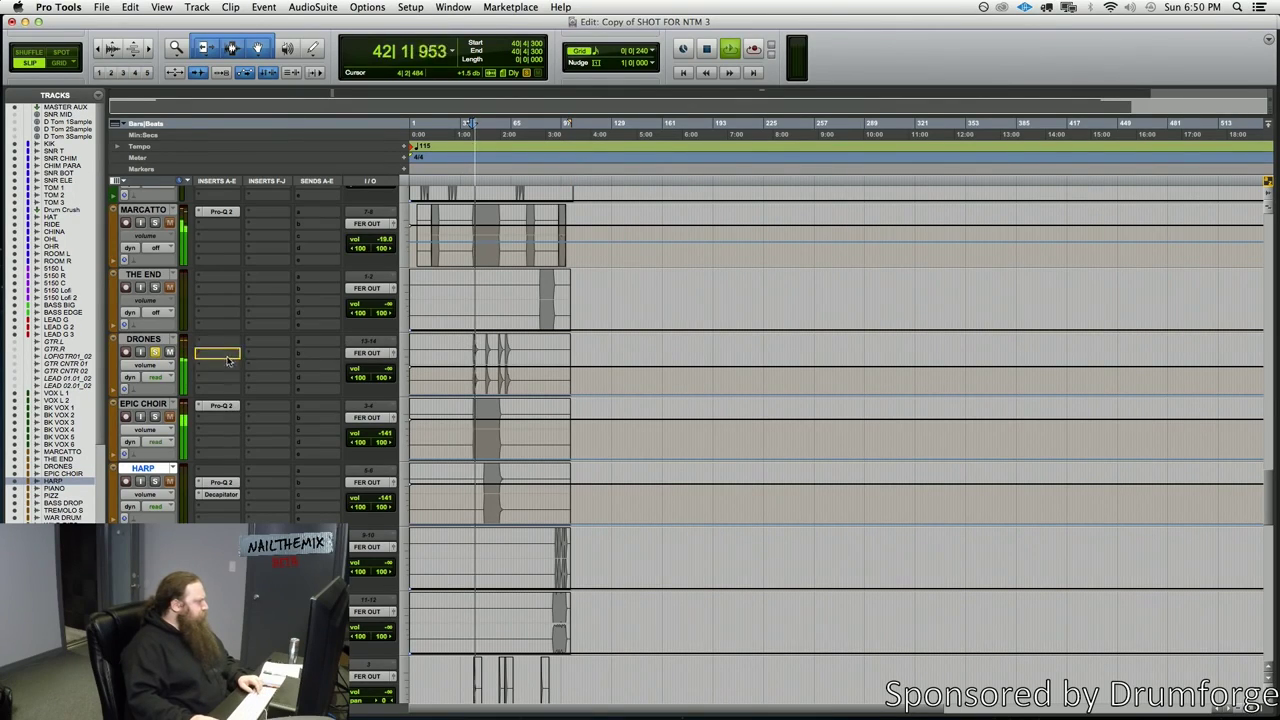
{"action": "left_click", "coordinate": [393, 353]}
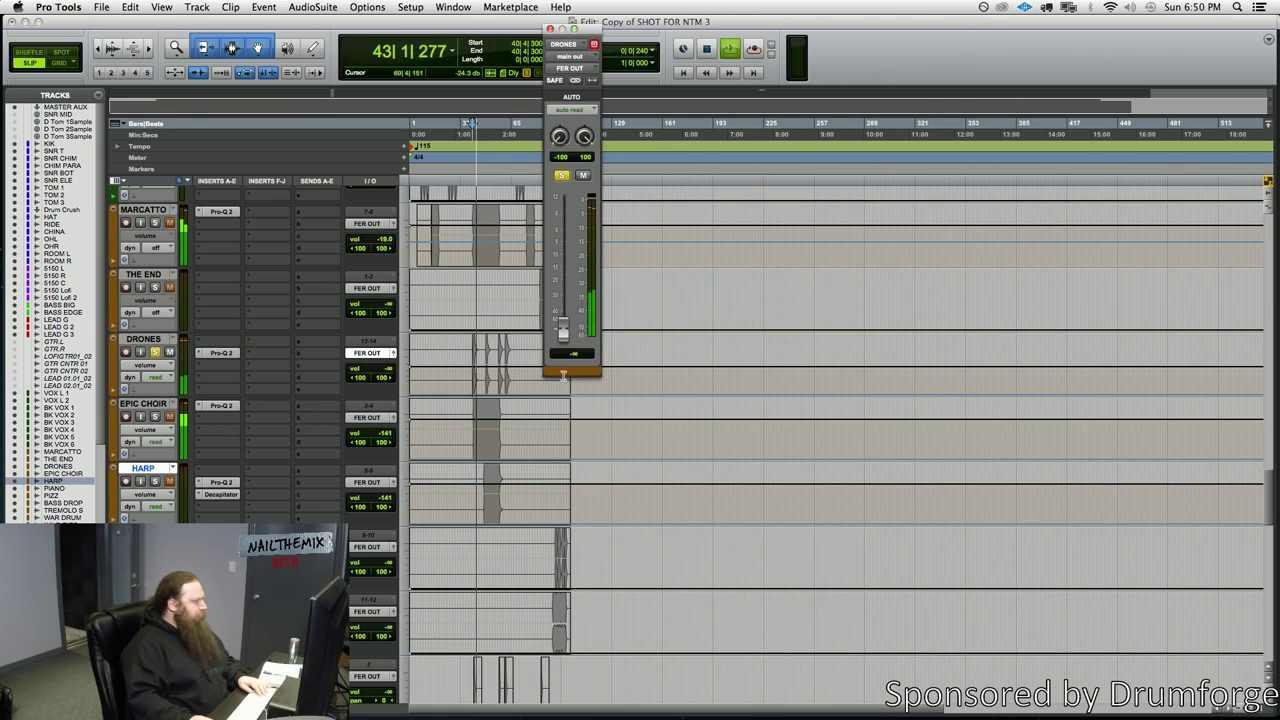
{"action": "left_click_drag", "start_coordinate": [572, 335], "coordinate": [566, 272]}
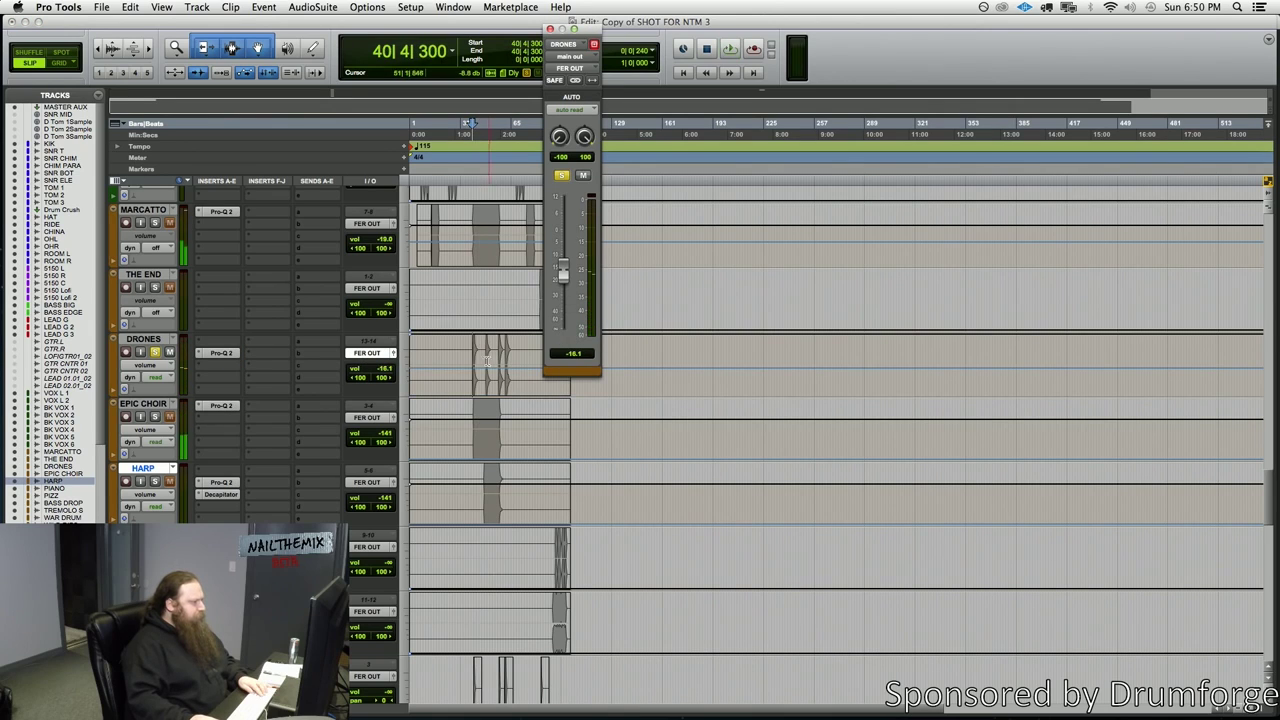
Play the soloed DRONES from the start of its first hit and lower its volume to -19.0 dB
{"action": "key", "text": "space"}
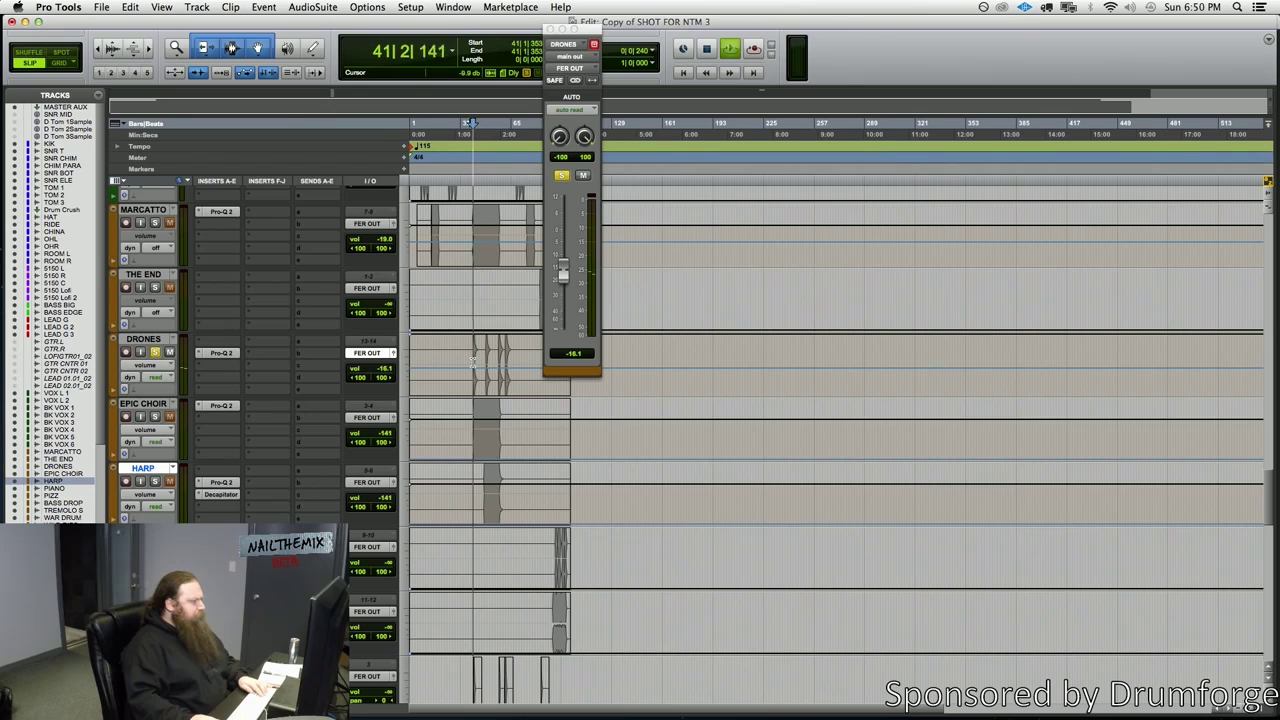
{"action": "key", "text": "t"}
{"action": "key", "text": "t"}
{"action": "left_click_drag", "start_coordinate": [563, 273], "coordinate": [563, 281]}
{"action": "key", "text": "space"}
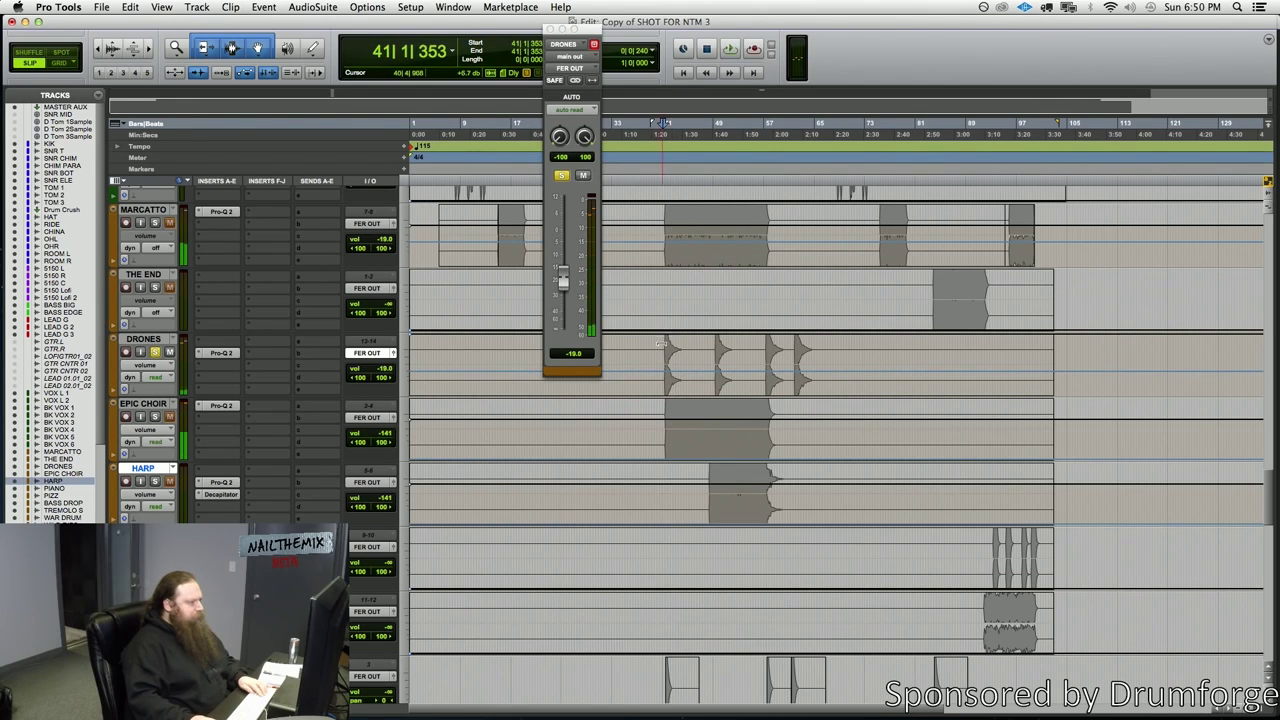
Raise the DRONES volume to -12.6 dB during playback and take the track out of solo
{"action": "key", "text": "space"}
{"action": "left_click_drag", "start_coordinate": [563, 281], "coordinate": [563, 264]}
{"action": "left_click", "coordinate": [155, 353]}
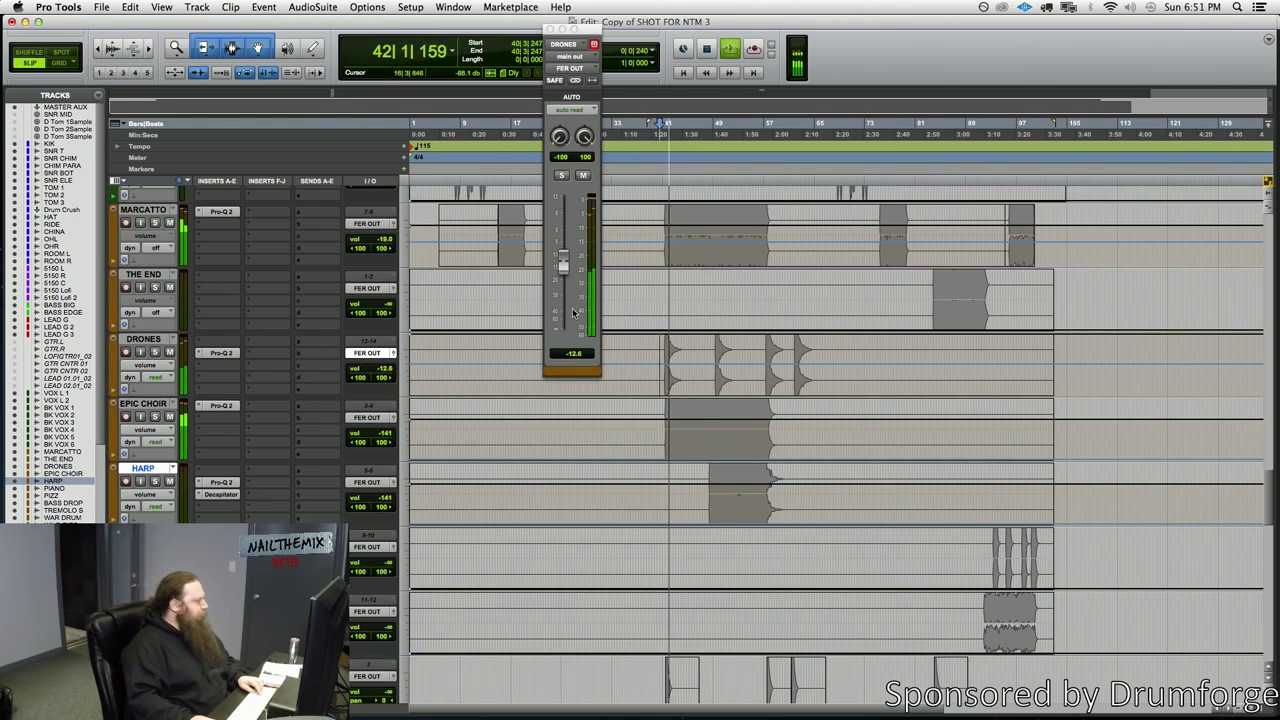
In the DRONES Pro-Q 2, reduce the bell to +0.75 dB near 1215 Hz, lower the low cut's frequency, and bypass the narrow 4590 Hz cut
{"action": "left_click", "coordinate": [221, 353]}
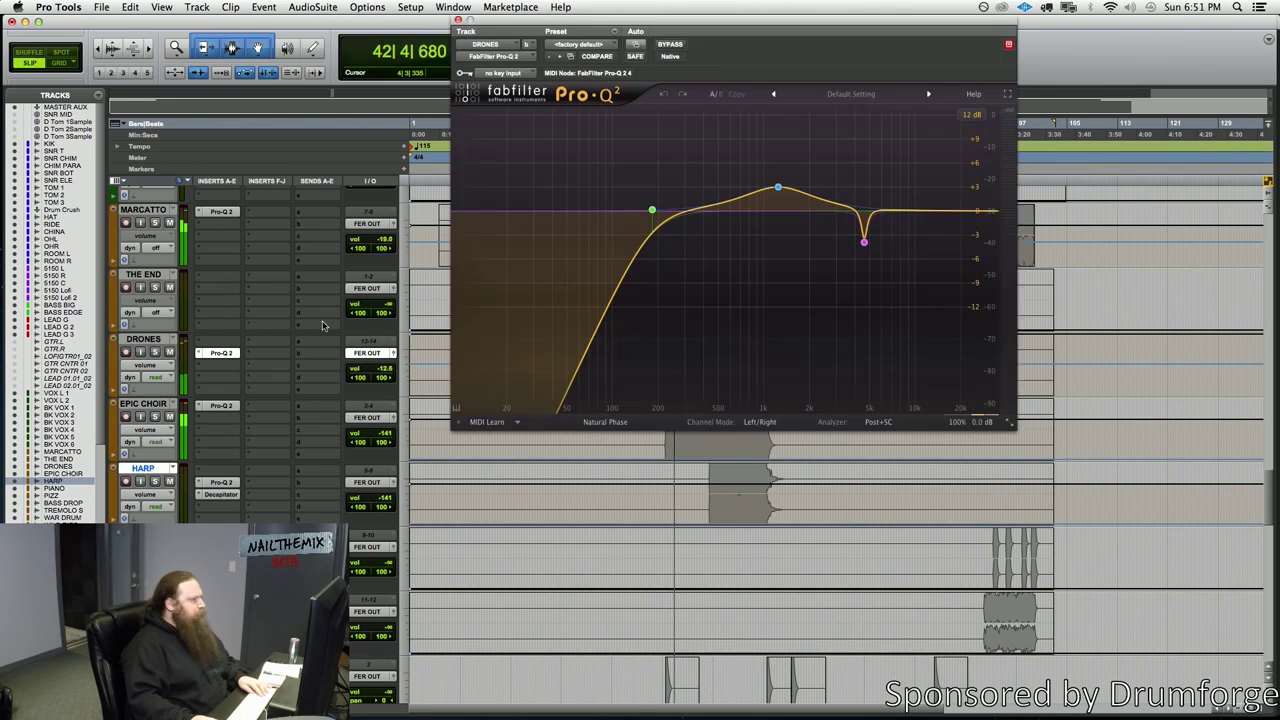
{"action": "left_click_drag", "start_coordinate": [778, 189], "coordinate": [776, 205]}
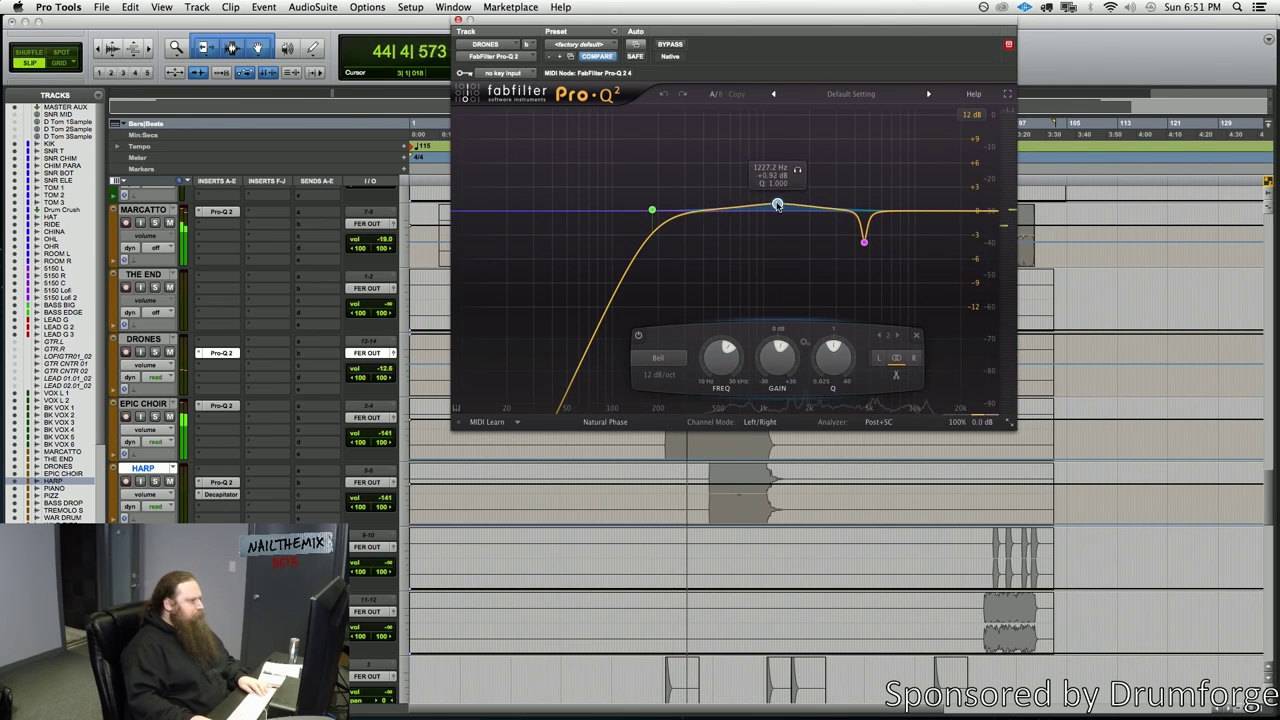
{"action": "left_click_drag", "start_coordinate": [652, 210], "coordinate": [607, 212]}
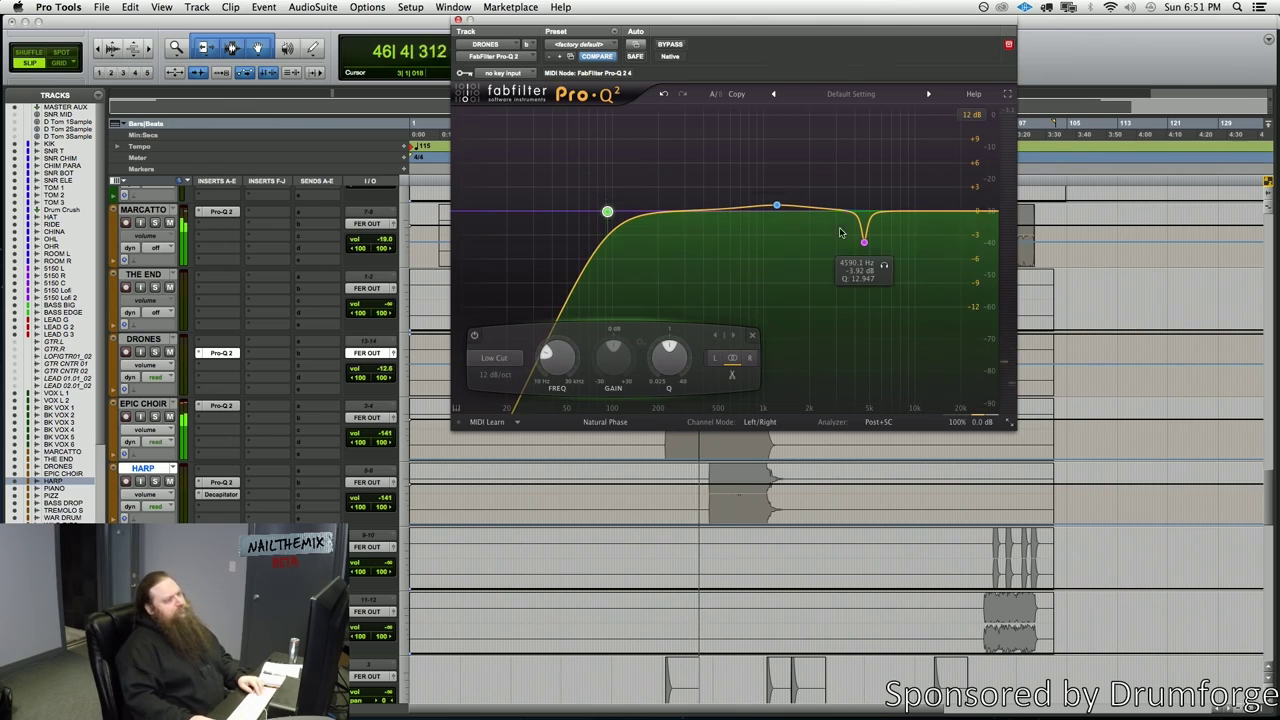
{"action": "double_click", "coordinate": [863, 237]}
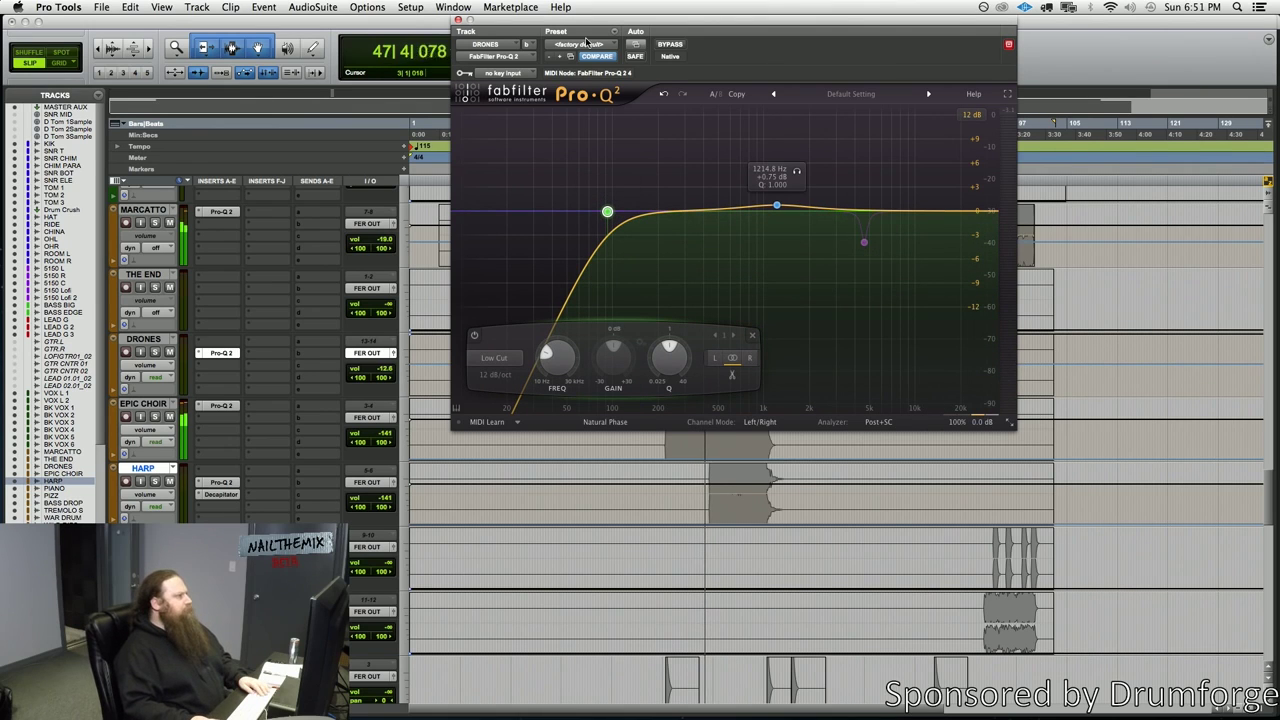
{"action": "left_click", "coordinate": [457, 20]}
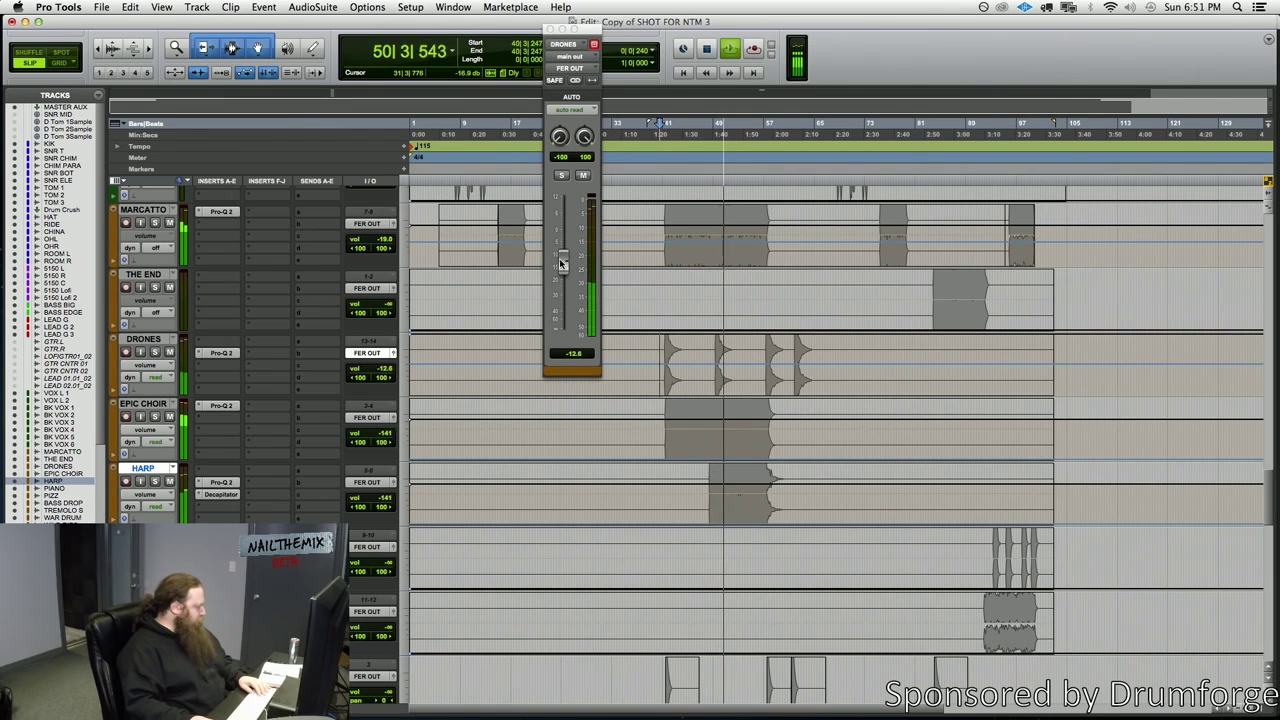
Raise the DRONES volume slightly to -12.3 dB in the full mix
{"action": "left_click_drag", "start_coordinate": [560, 264], "coordinate": [561, 263]}
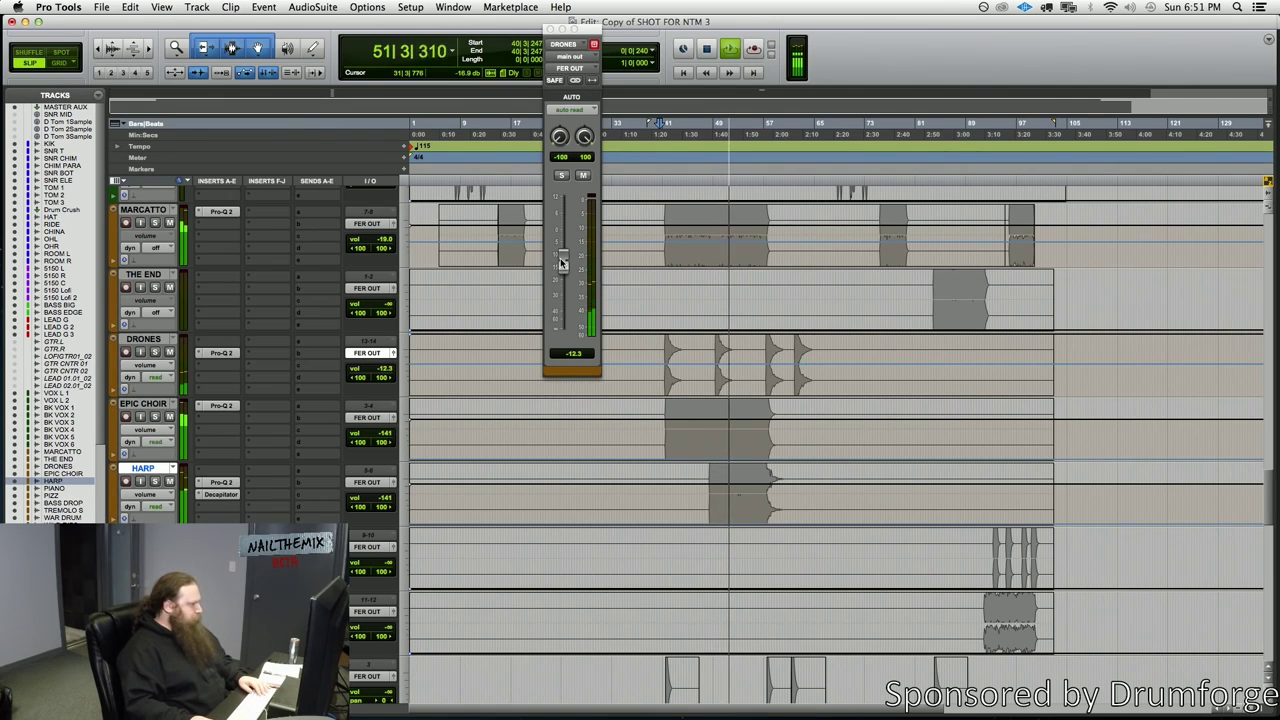
{"action": "scroll", "coordinate": [782, 432], "scroll_direction": "down", "scroll_amount": 5}
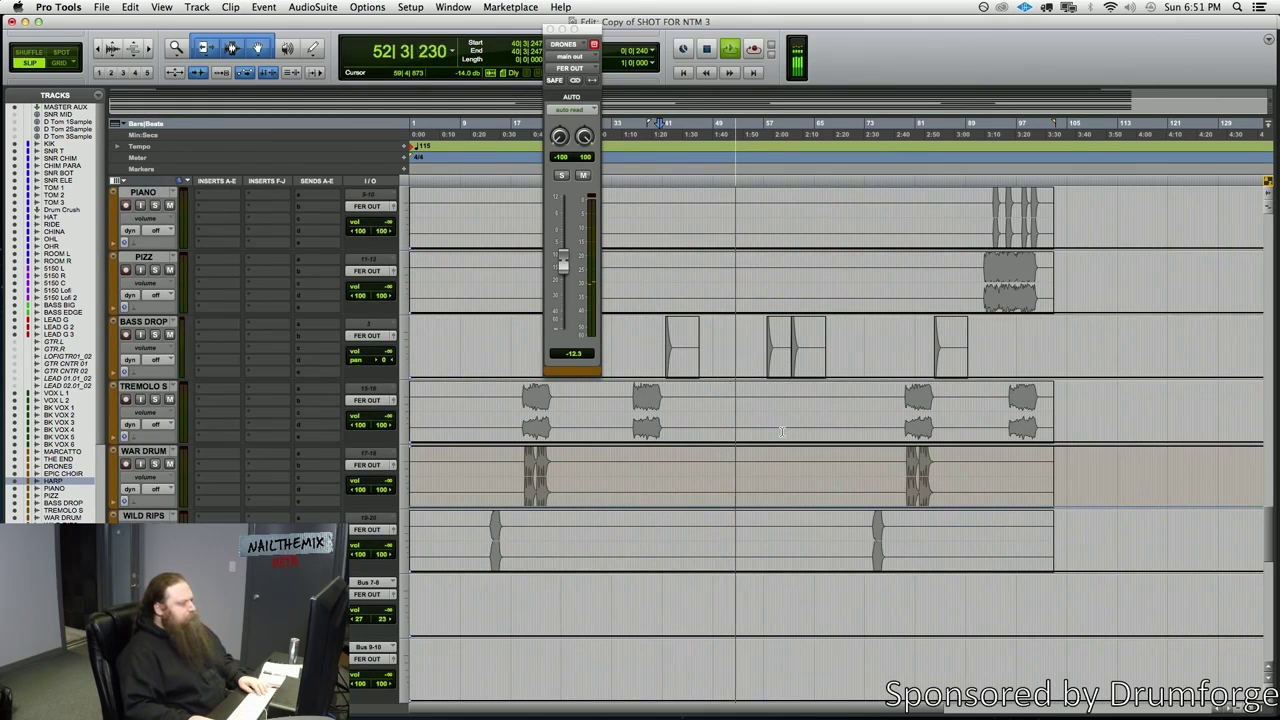